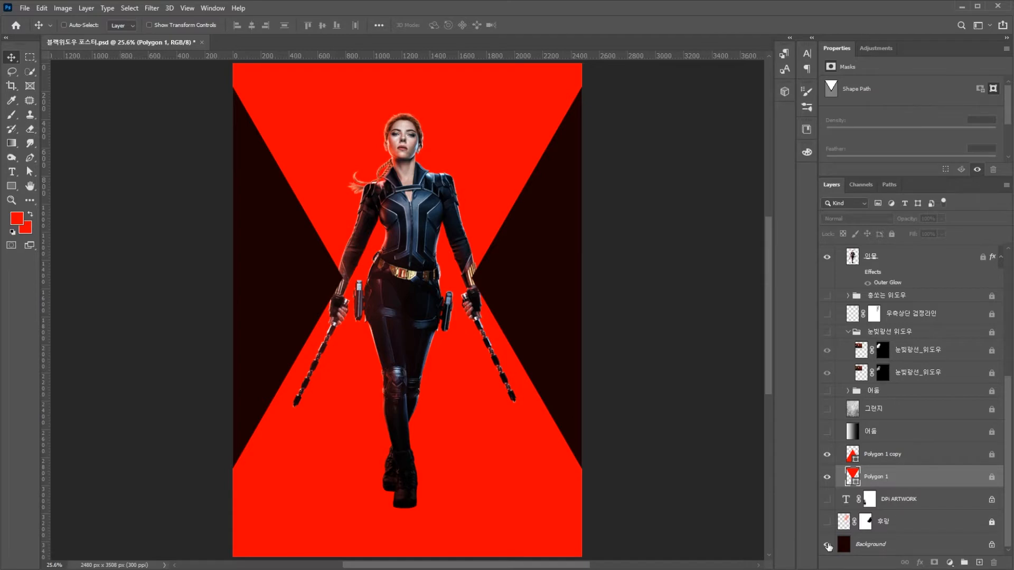
drag(828, 546, 827, 454)
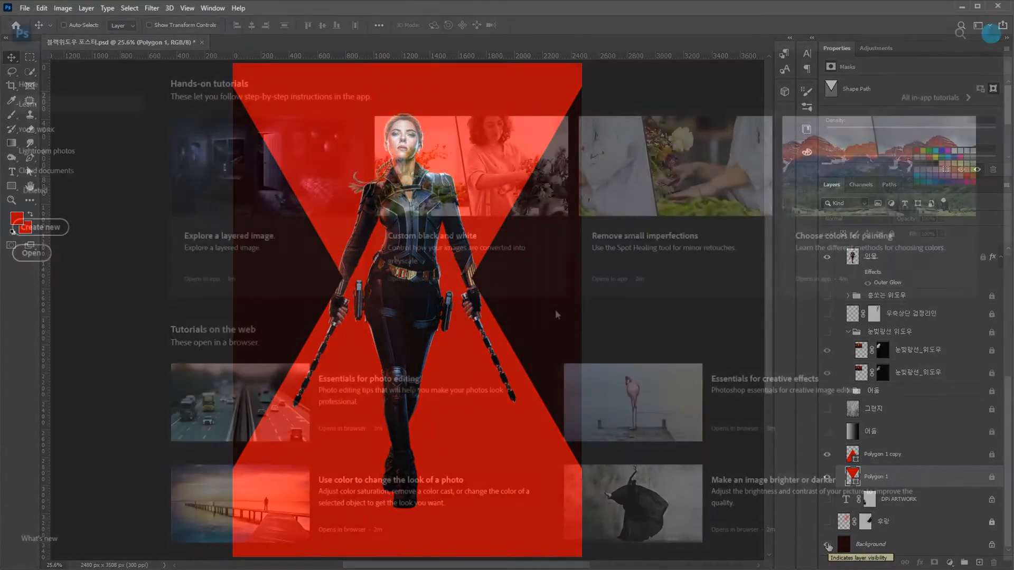
- Start a new document measured in millimeters, 210 wide and 297 high
key(ctrl+n)
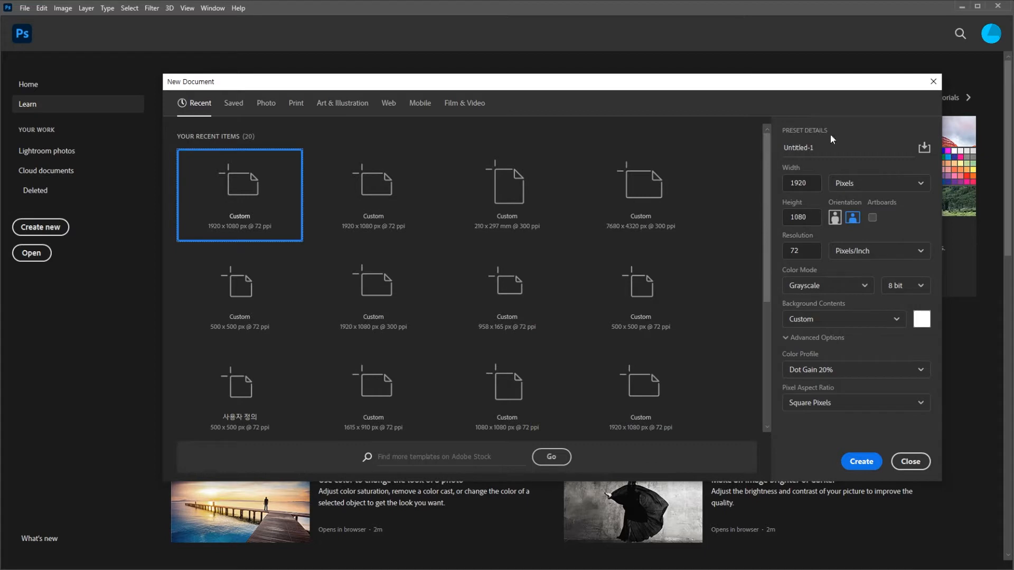
click(867, 183)
click(847, 264)
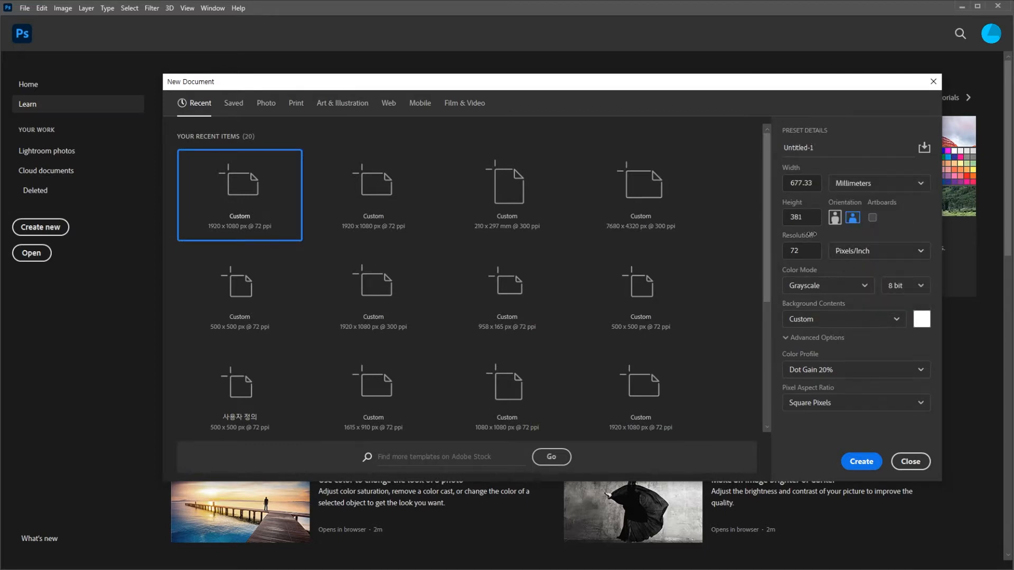
drag(816, 183, 764, 182)
text(210)
key(Tab)
text(297)
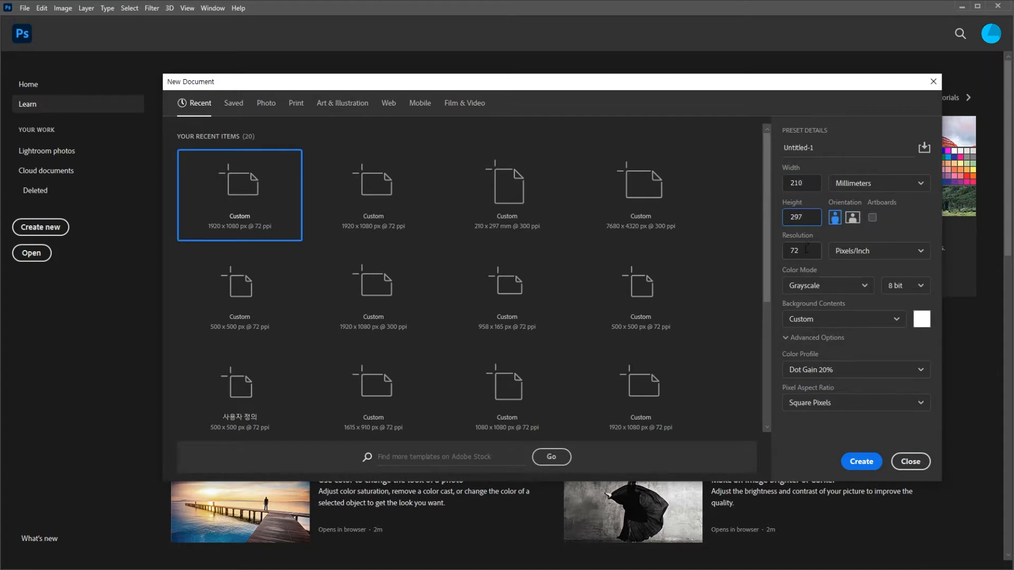
- Set the new document's resolution to 300 pixels/inch and its color mode to RGB Color, and create it
key(Tab)
text(300)
click(850, 285)
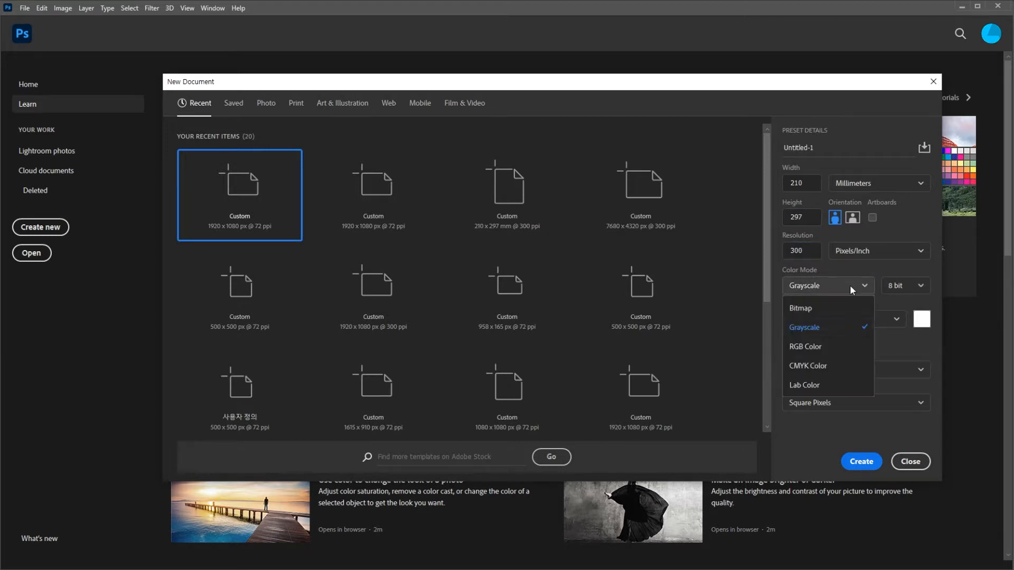
click(812, 346)
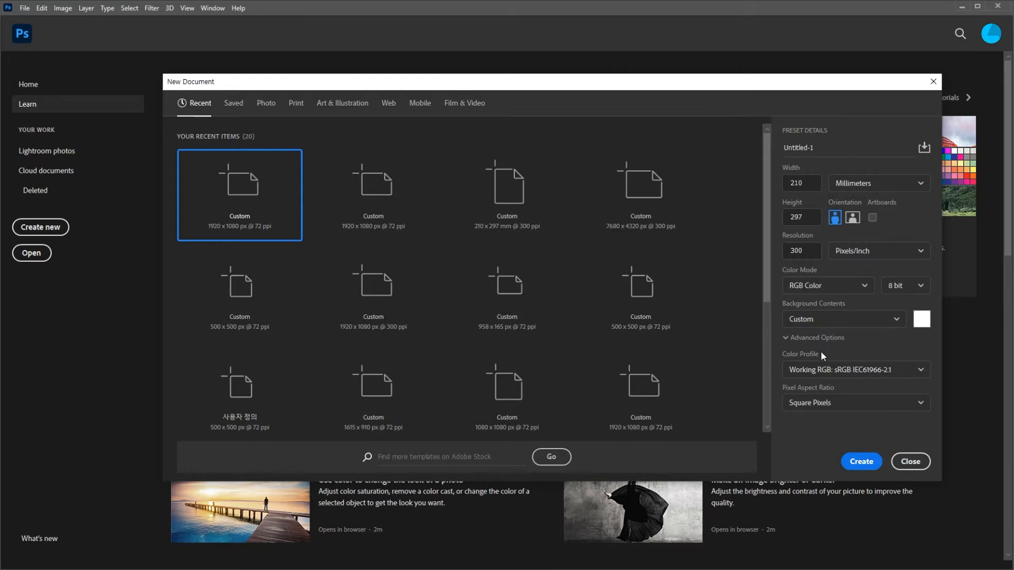
click(863, 462)
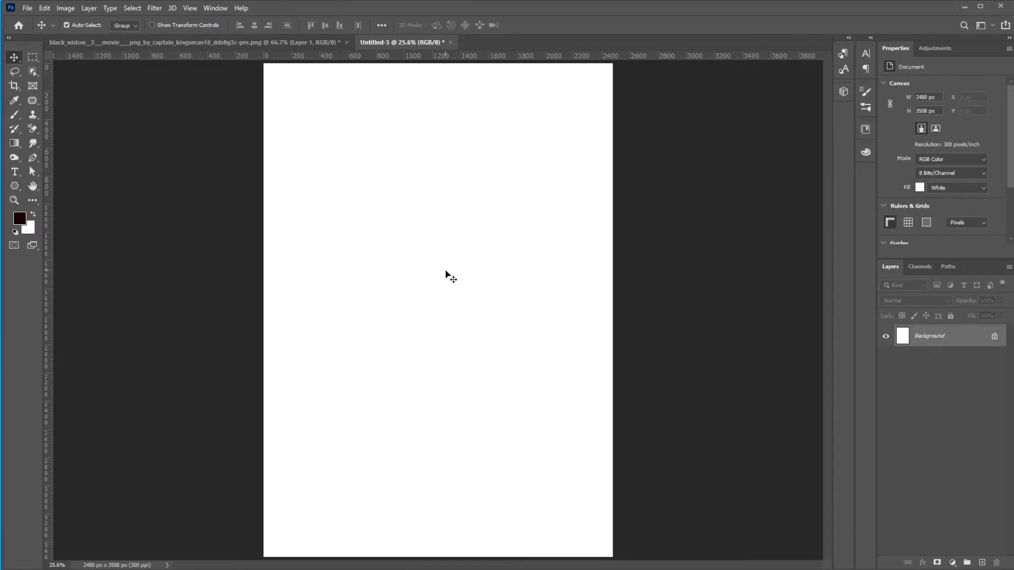
- Bring the cut-out figure into the blank poster document and scale it up to about 1572 × 2772 px, centered on the canvas
click(214, 42)
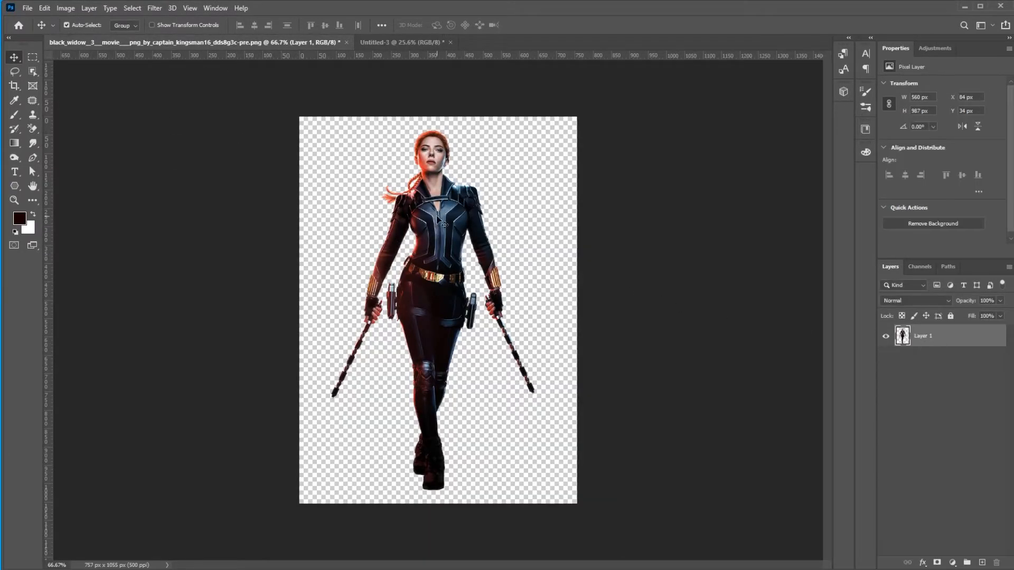
drag(441, 219, 449, 400)
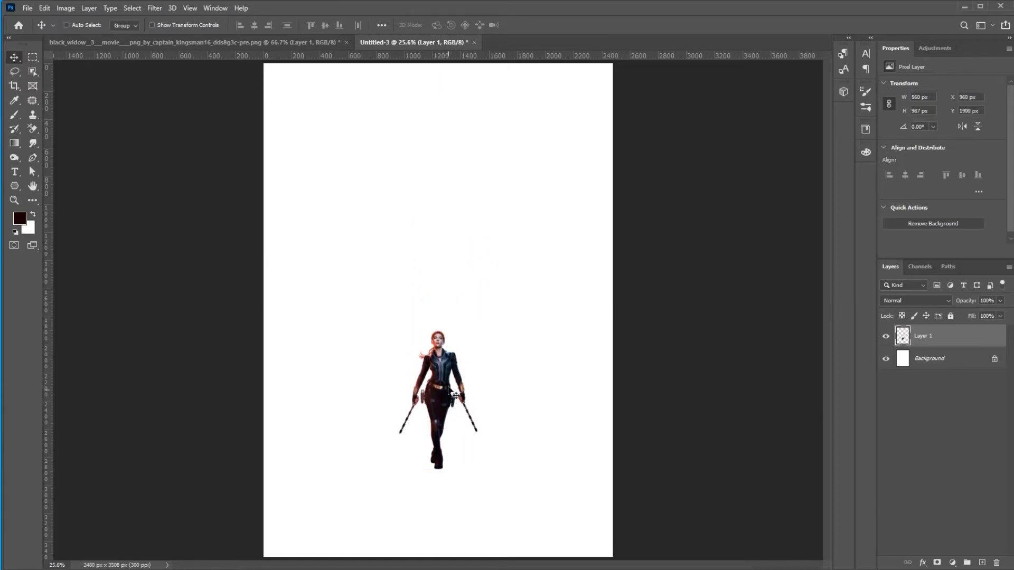
key(ctrl+t)
drag(438, 329, 447, 115)
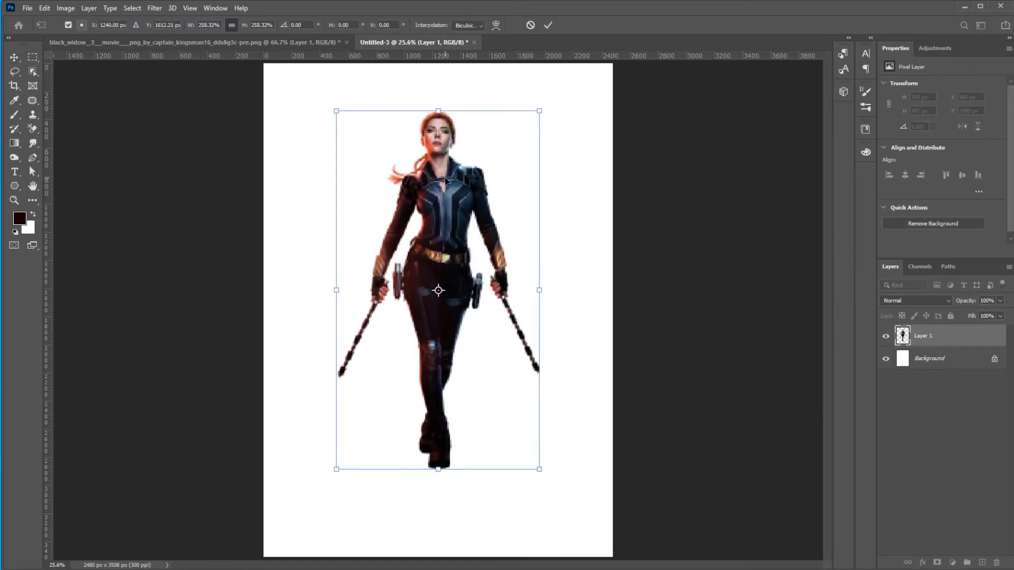
drag(445, 170, 444, 198)
drag(438, 145, 437, 115)
key(Return)
- Set up the Polygon tool to make a three-sided shape with a red fill and no stroke
key(u)
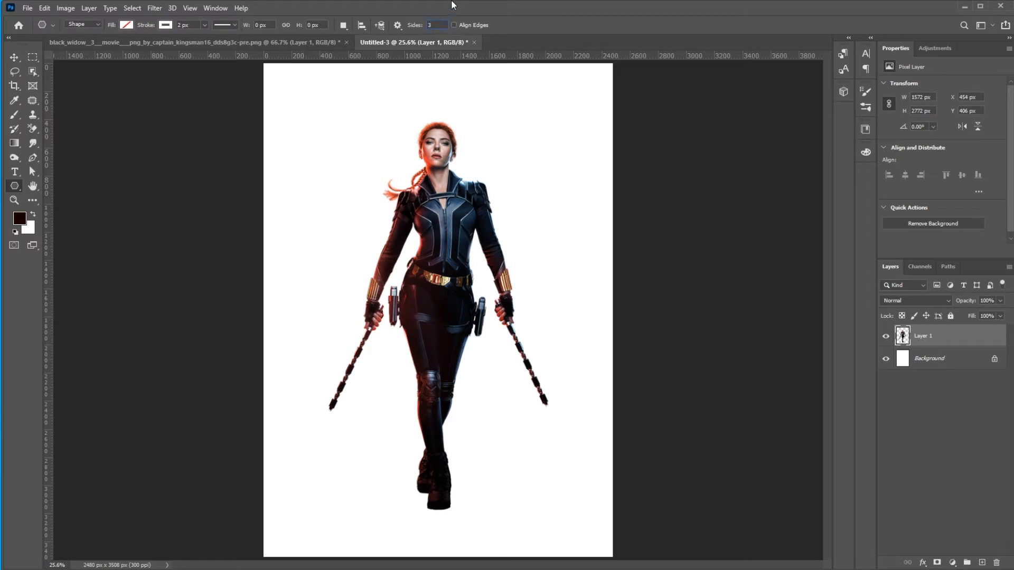
click(126, 25)
click(69, 79)
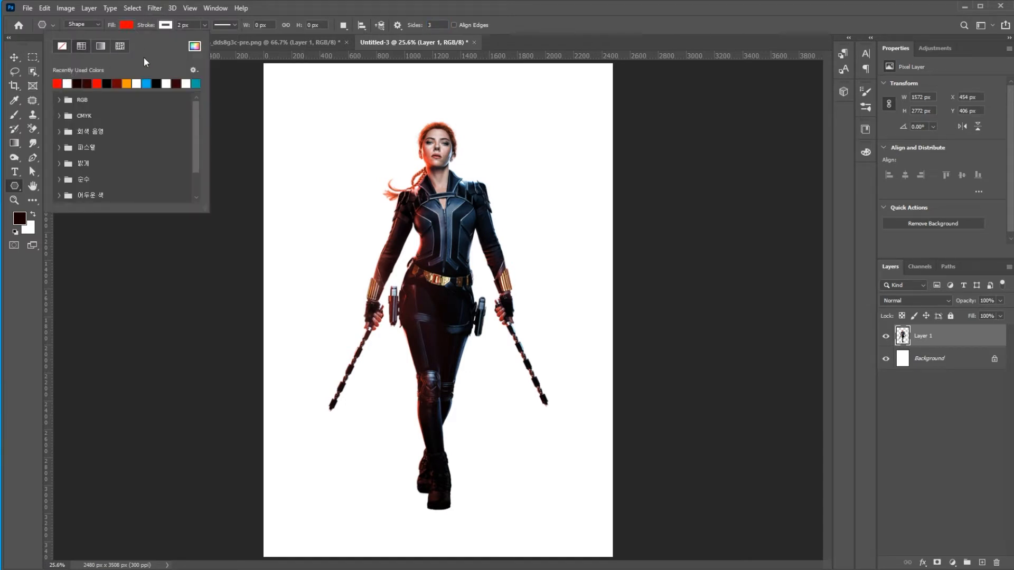
click(170, 27)
click(170, 28)
click(105, 48)
click(356, 52)
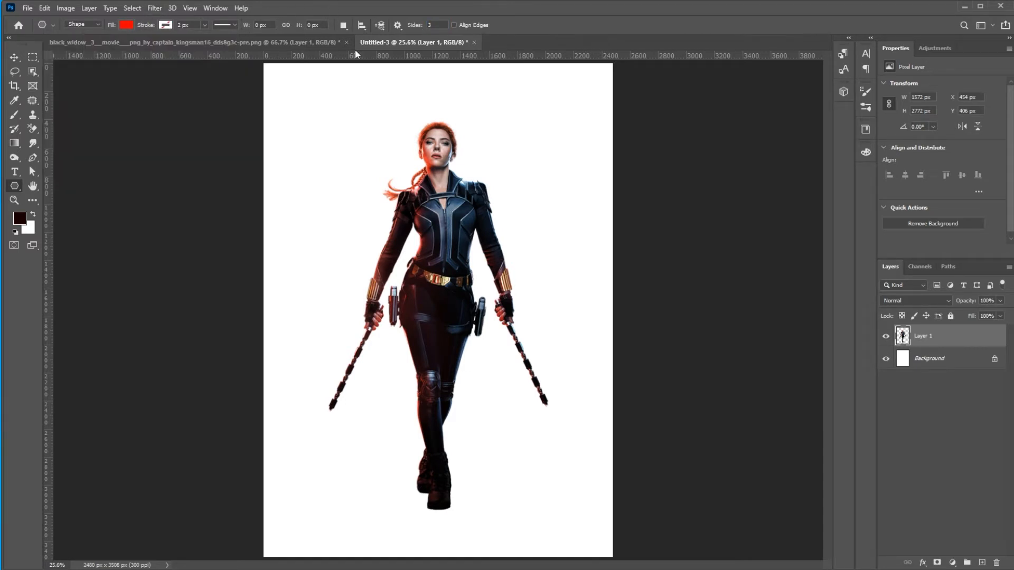
- Draw a downward-pointing red triangle and scale and center it so it fills the upper part of the poster
drag(361, 215, 361, 346)
key(v)
drag(355, 207, 431, 232)
key(ctrl+t)
drag(434, 372, 435, 443)
drag(450, 380, 453, 319)
key(Return)
- Duplicate the red triangle, flip it to point upward, and enlarge it over the lower part of the poster
key(ctrl+j)
key(ctrl+t)
drag(661, 228, 131, 212)
drag(381, 264, 383, 377)
drag(438, 494, 438, 541)
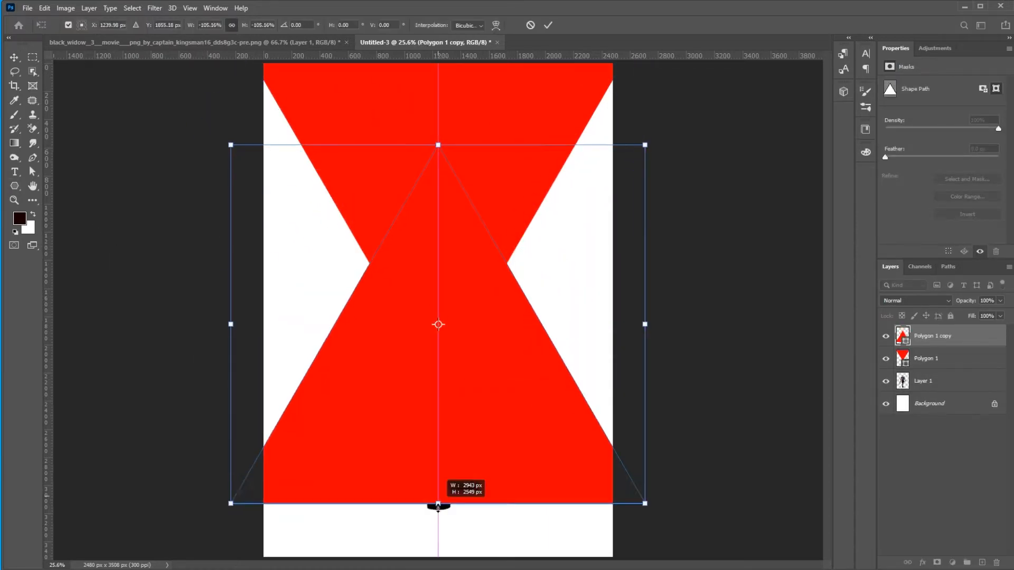
drag(478, 456, 480, 478)
key(Return)
- Move both triangle layers beneath the figure layer in the stacking order
shift+click(925, 358)
drag(926, 359, 926, 392)
click(926, 381)
- Scale the upward-pointing triangle down and align its base with the lower edge of the canvas
click(520, 514)
key(ctrl+t)
drag(437, 132, 438, 147)
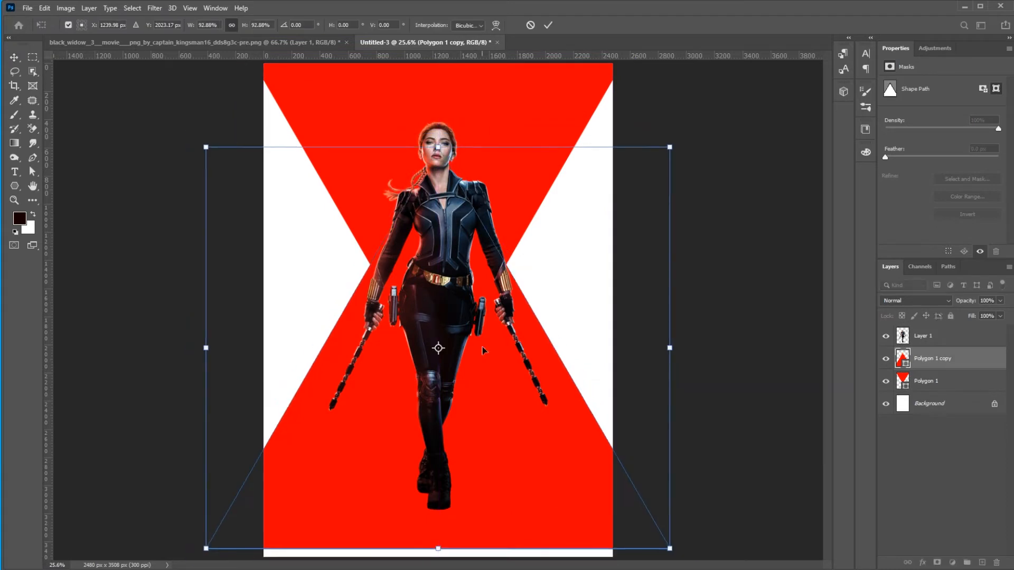
drag(482, 351, 482, 360)
drag(438, 157, 438, 168)
key(Return)
- Slightly enlarge both red triangles, lowering the tip of the upper one and raising the tip of the lower one
click(443, 105)
key(ctrl+t)
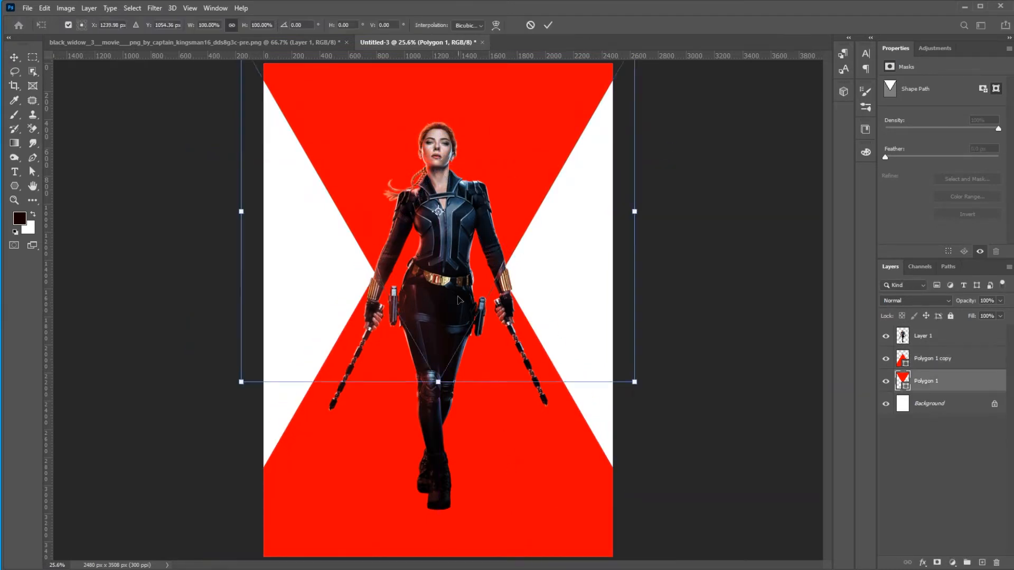
drag(438, 381, 438, 389)
key(Return)
click(489, 448)
key(ctrl+t)
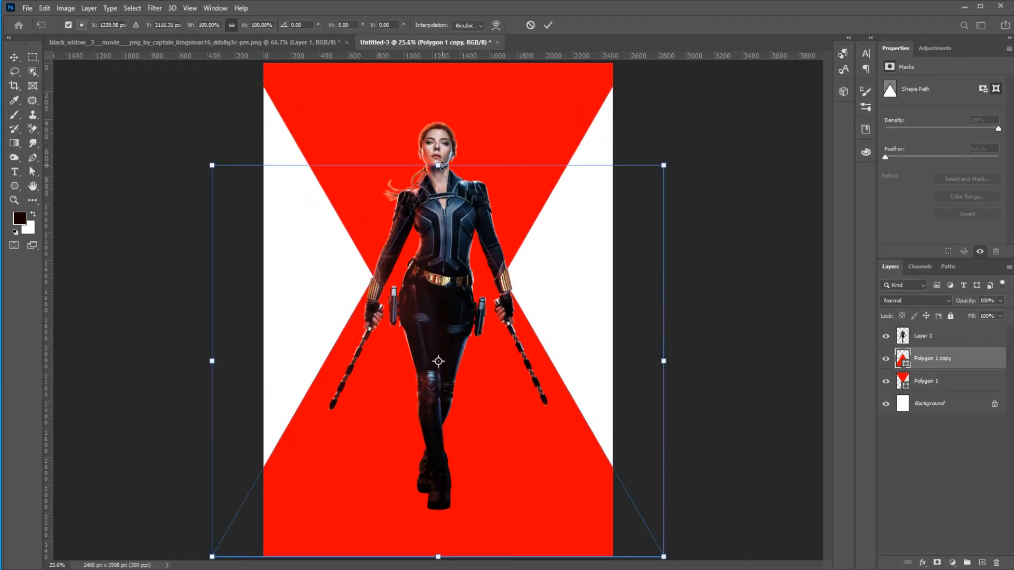
drag(441, 166, 441, 162)
key(Return)
- Enlarge the figure slightly, to about 104%, keeping it centered over the red hourglass
click(439, 206)
key(ctrl+t)
drag(439, 118, 439, 109)
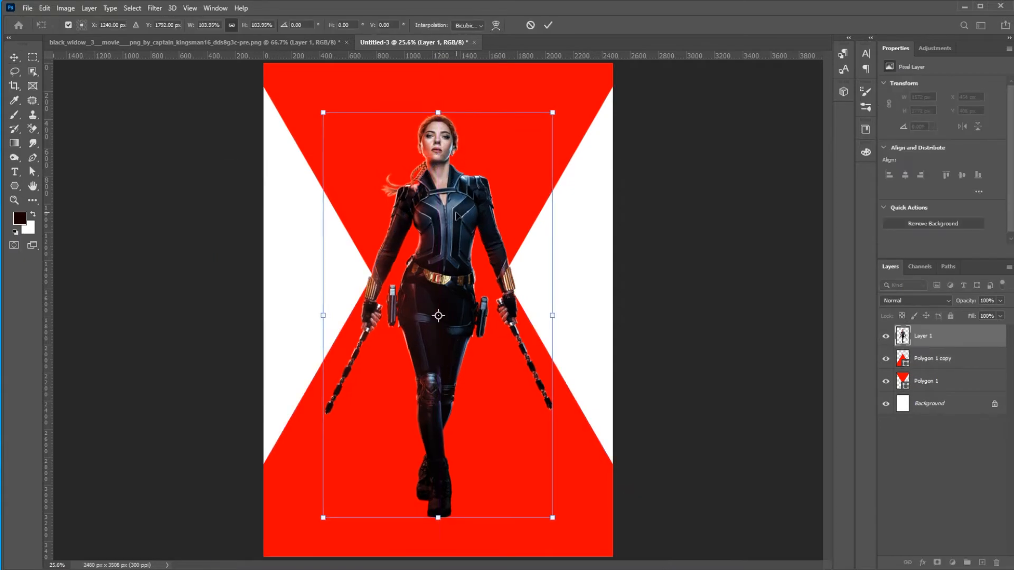
key(Return)
click(438, 163)
key(ctrl+t)
key(Return)
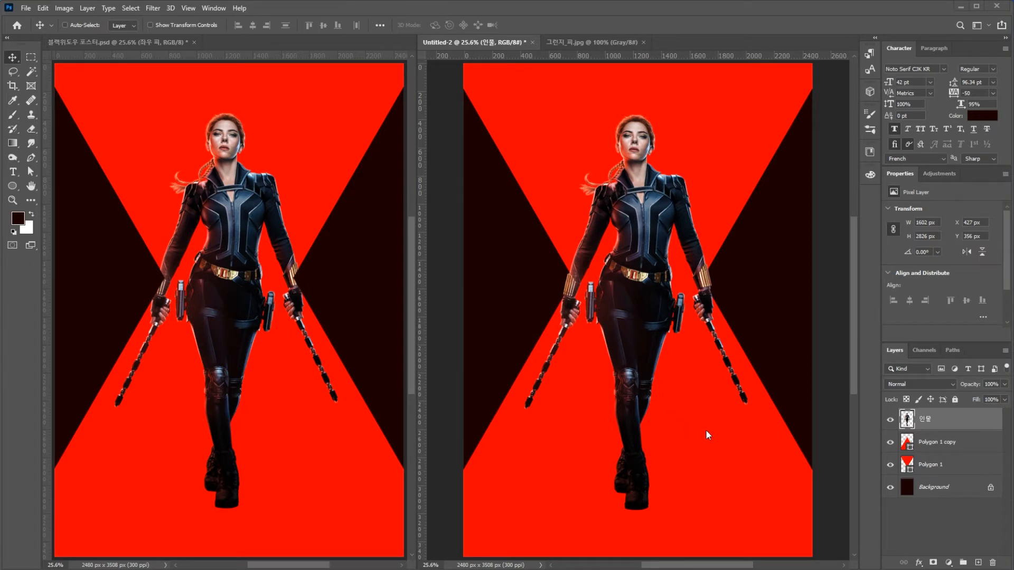
- Rename the Polygon 1 copy layer as 모래시계_1
click(929, 447)
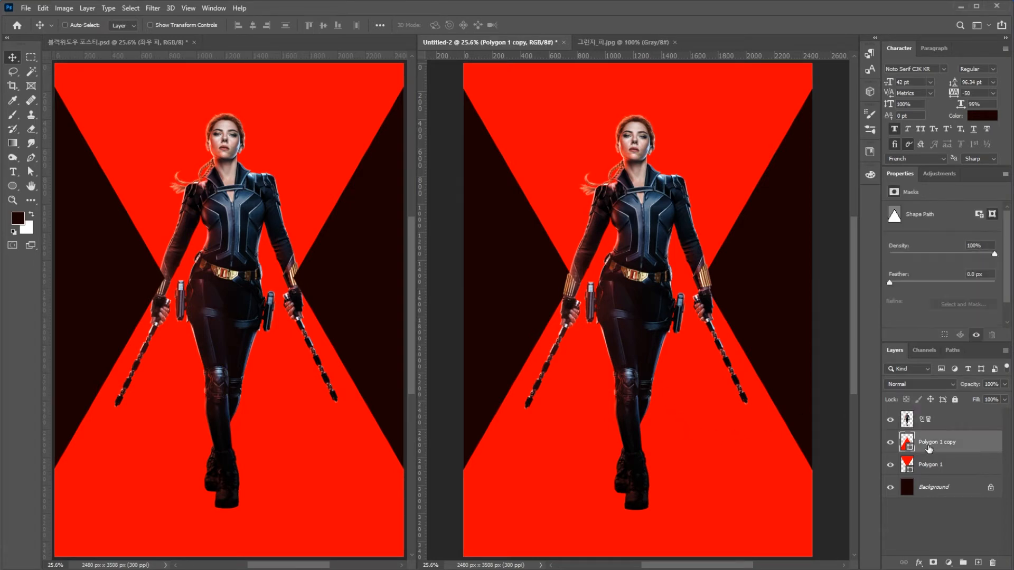
click(938, 469)
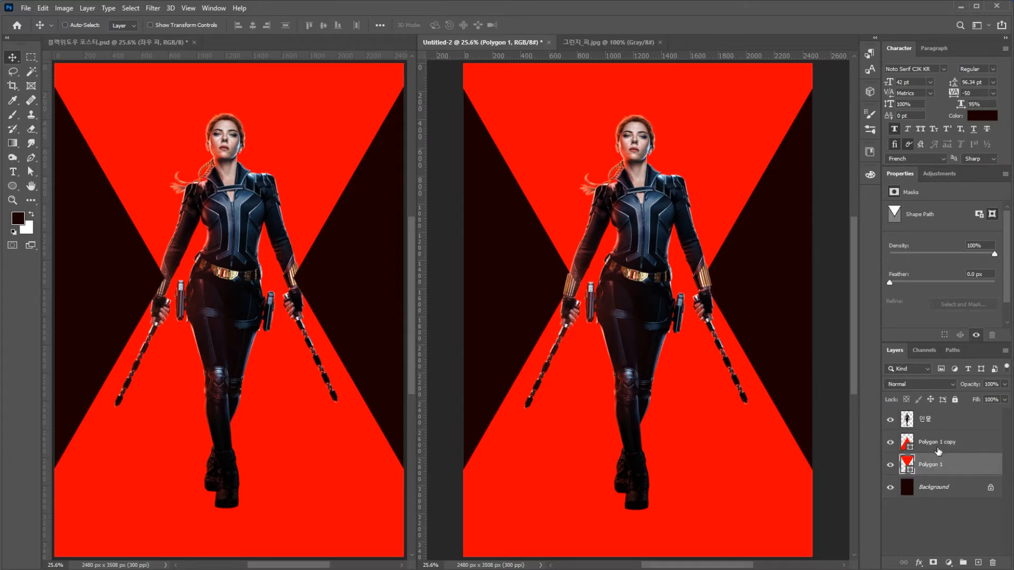
double_click(936, 448)
text(a)
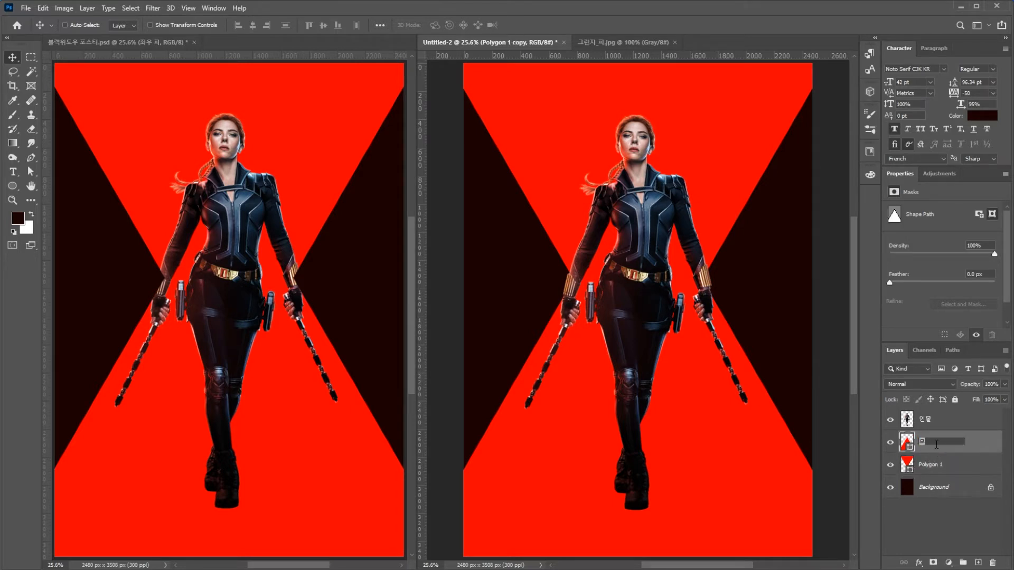
text(ㅗ래시계1)
key(Return)
- Rename the Polygon 1 layer as 모래시계_2
double_click(928, 465)
text(모래시계_1)
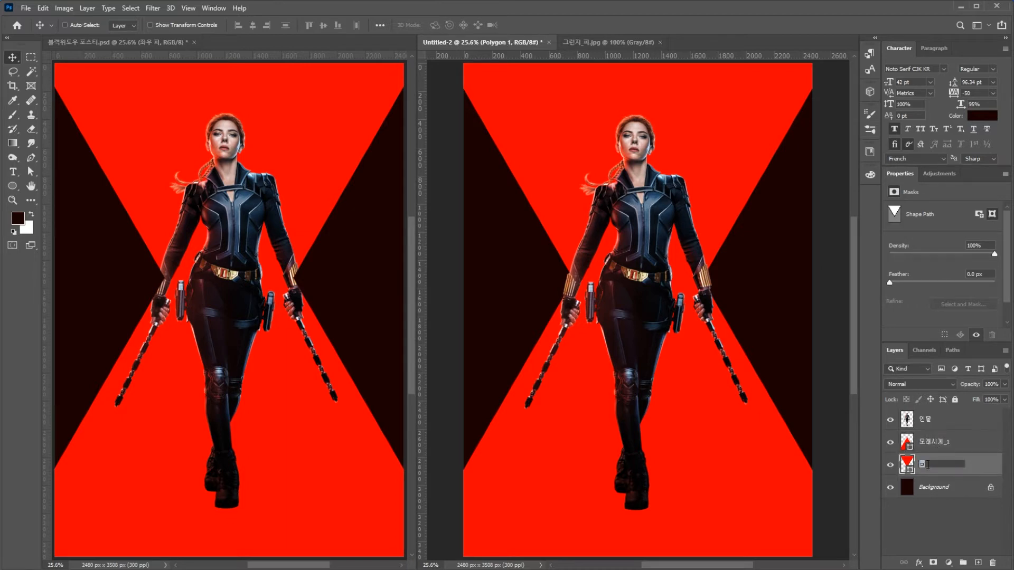
text(_2)
key(Return)
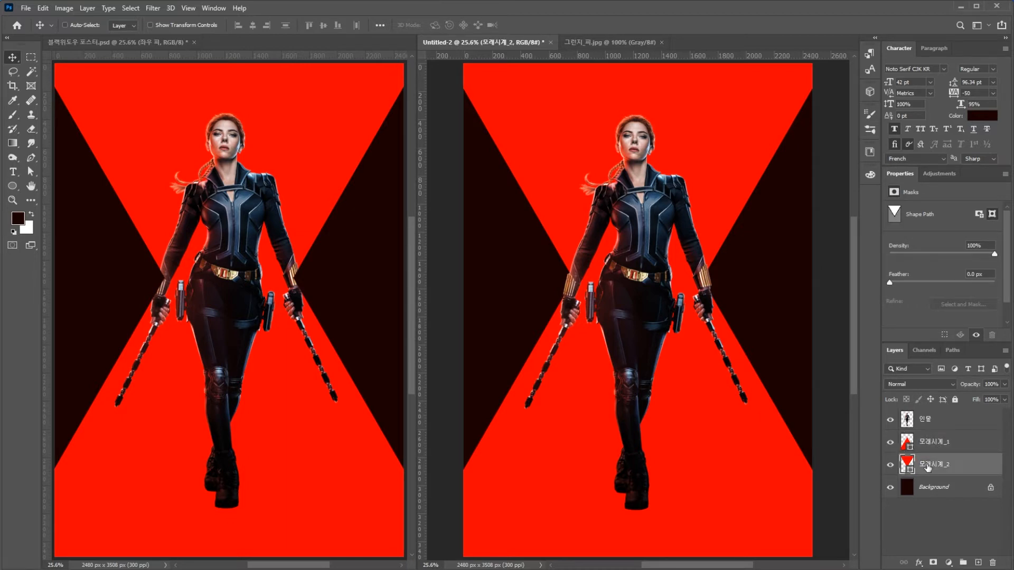
- Group the figure layer with both 모래시계 triangle layers and name the group 배경
click(932, 429)
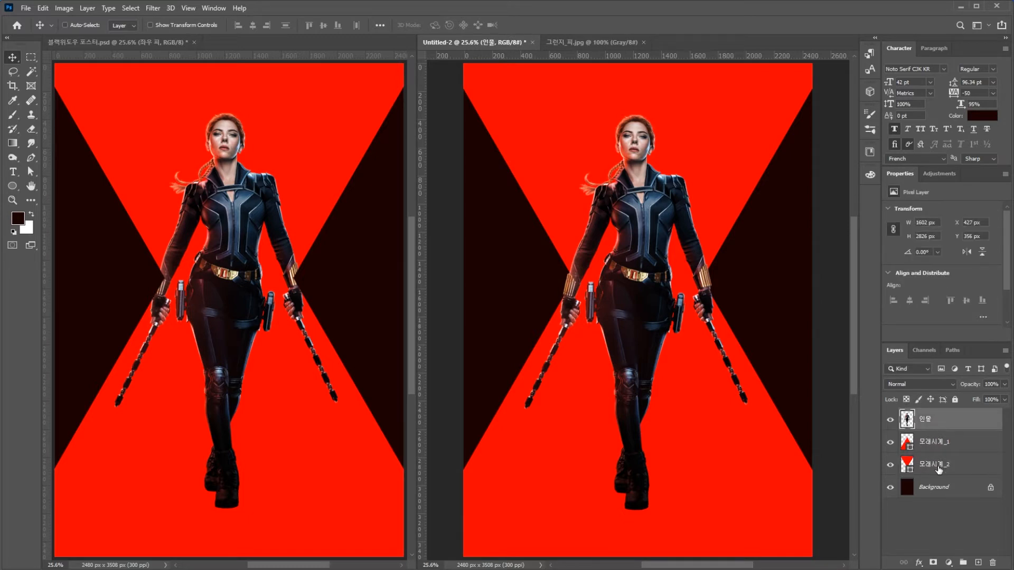
shift+click(938, 469)
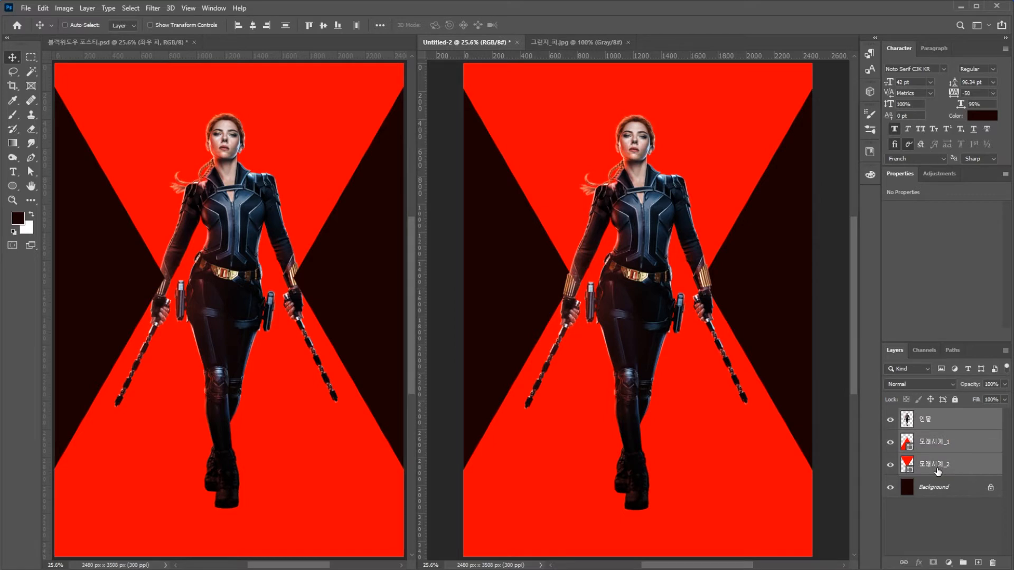
key(ctrl+g)
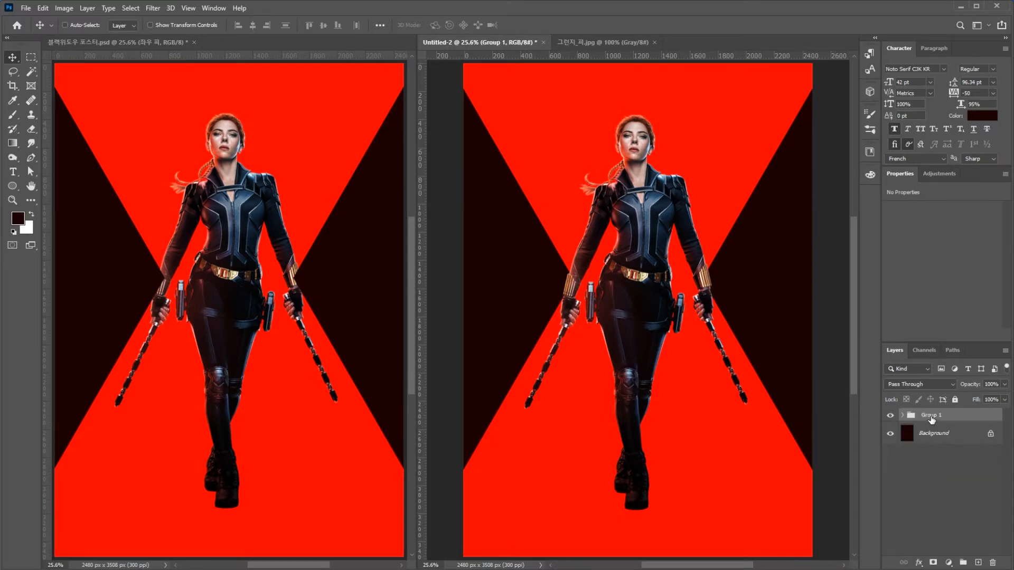
double_click(931, 418)
text(배경)
key(Return)
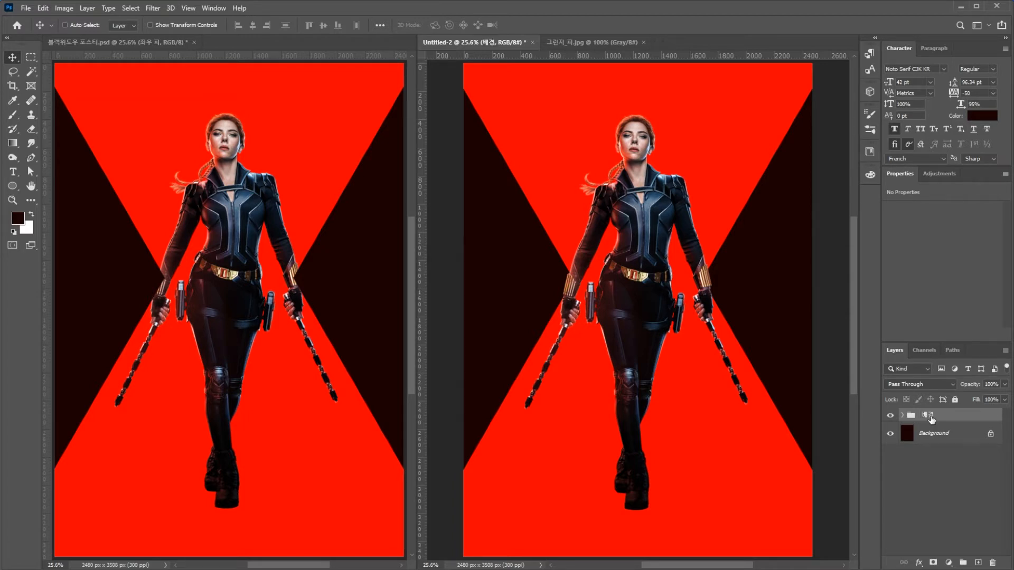
- Load the combined outlines of 모래시계_1 and 모래시계_2 as a selection and add it as a layer mask on the 배경 group
click(902, 415)
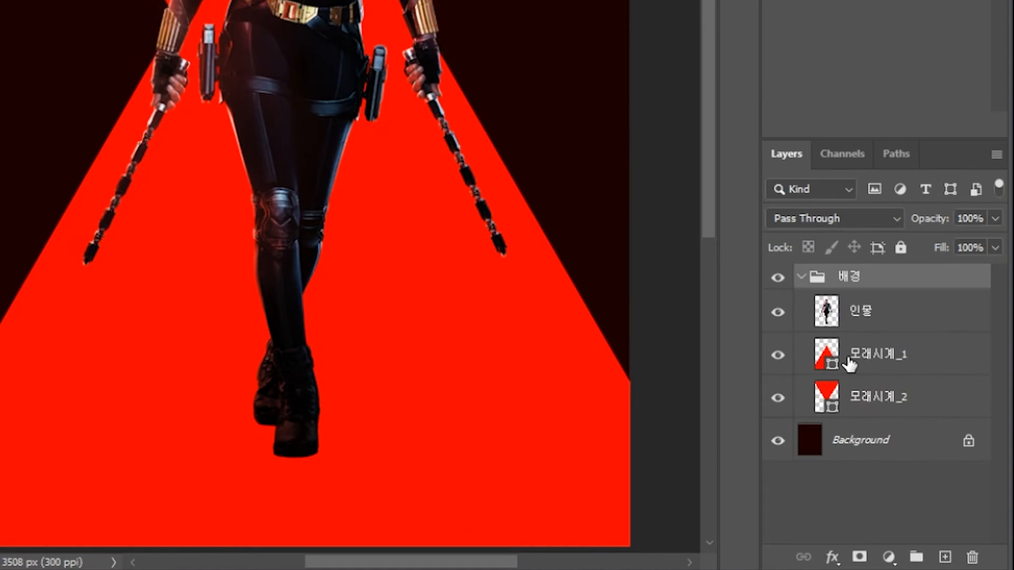
drag(849, 364, 826, 363)
ctrl+click(826, 364)
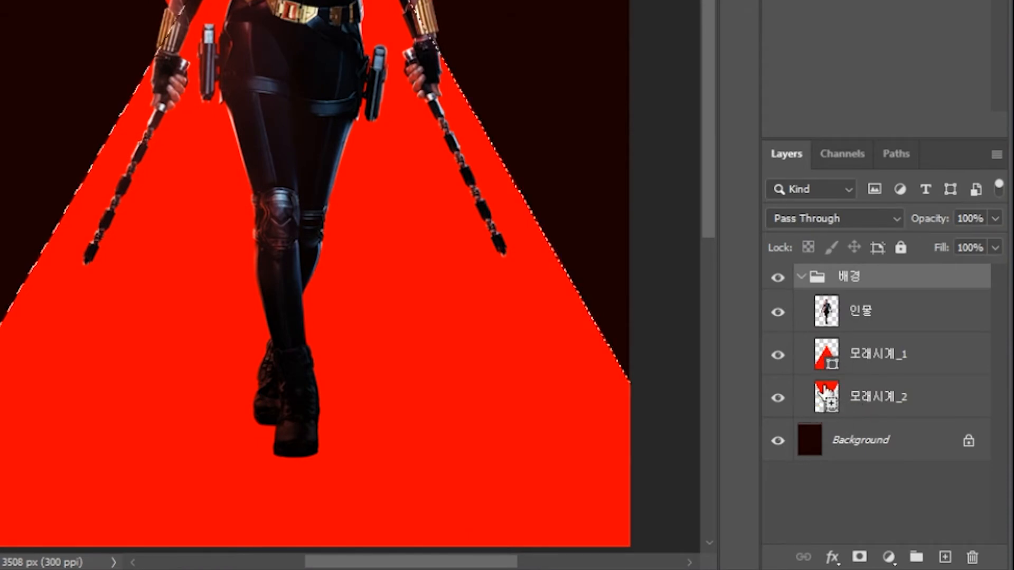
ctrl+shift+click(823, 397)
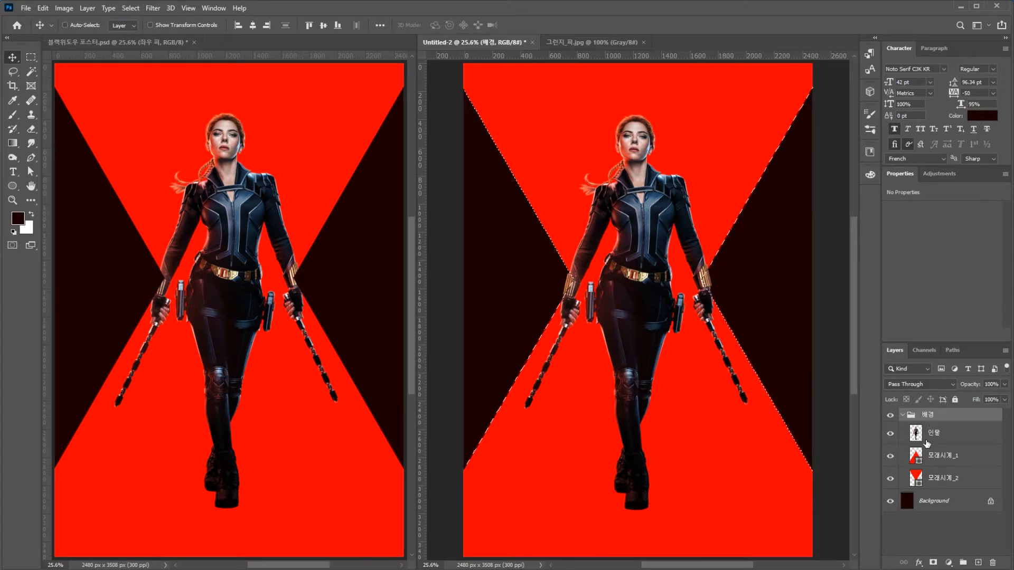
click(934, 564)
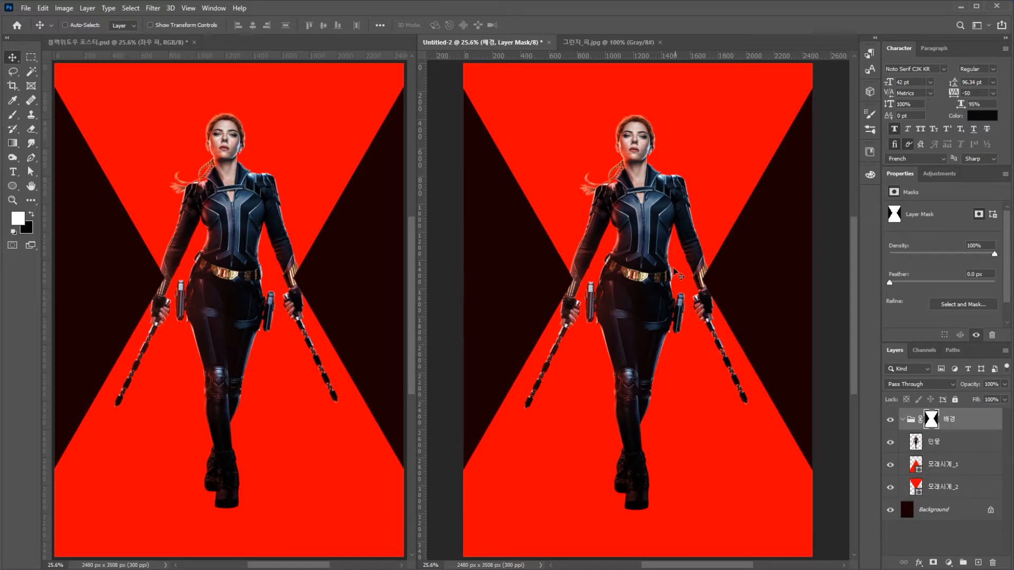
- Compare the figure's wrist area with the 배경 group's layer mask disabled and enabled again
scroll(705, 280, up, 2)
scroll(705, 280, up, 4)
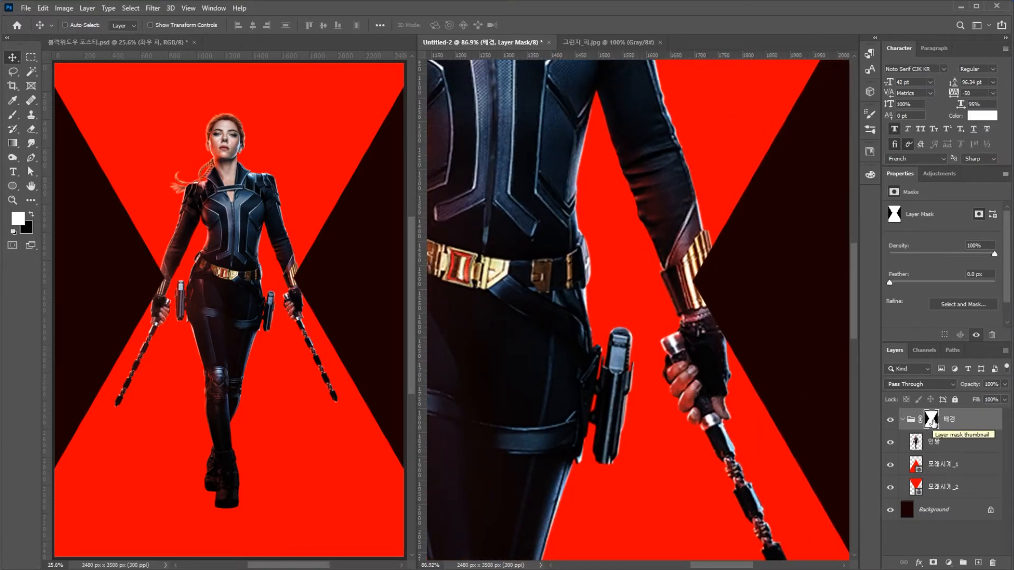
shift+click(933, 423)
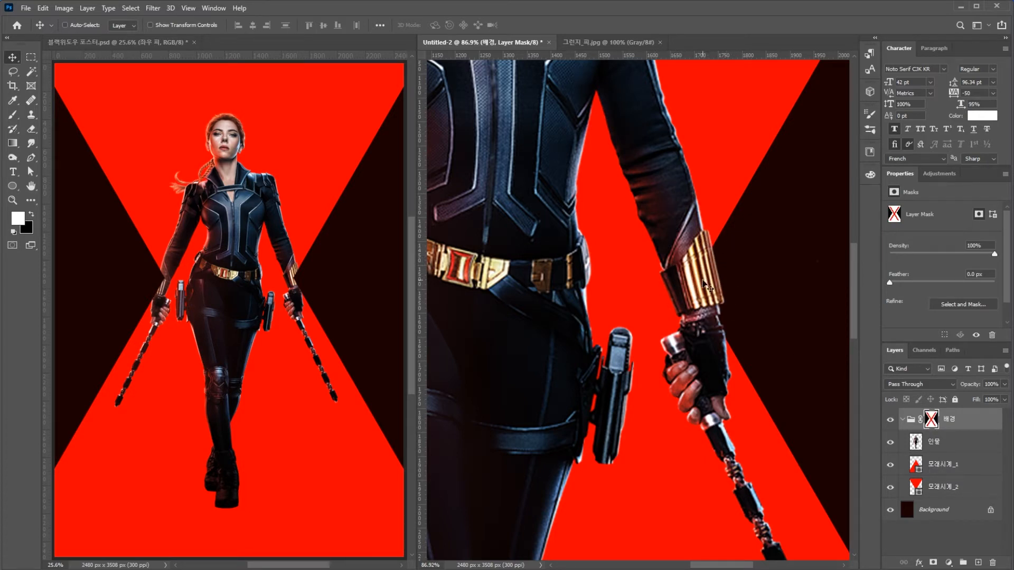
shift+click(935, 422)
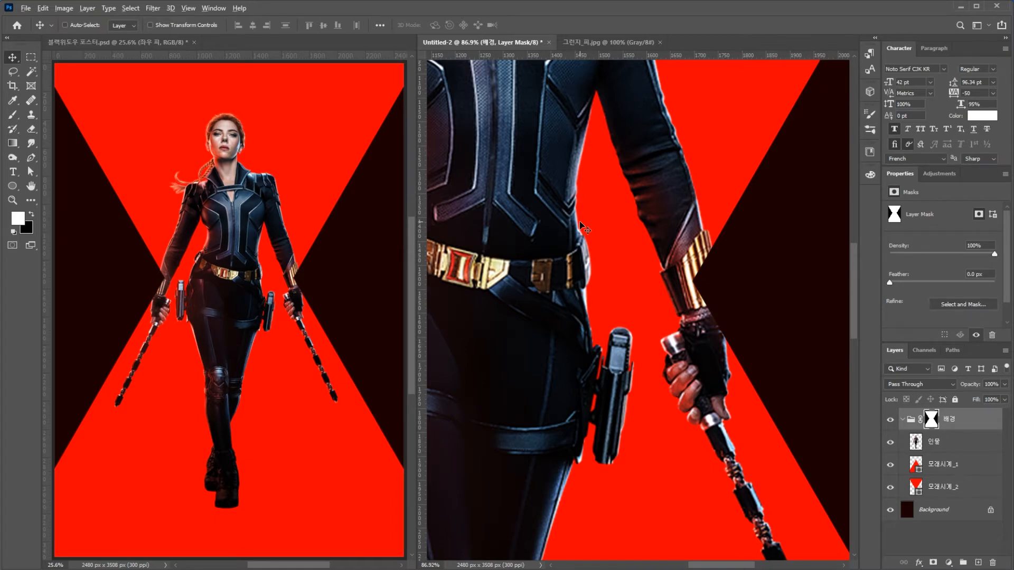
- Open the 그런지_1.jpg texture and place it in the poster document directly above the 인물 layer
scroll(578, 220, down, 5)
key(ctrl+0)
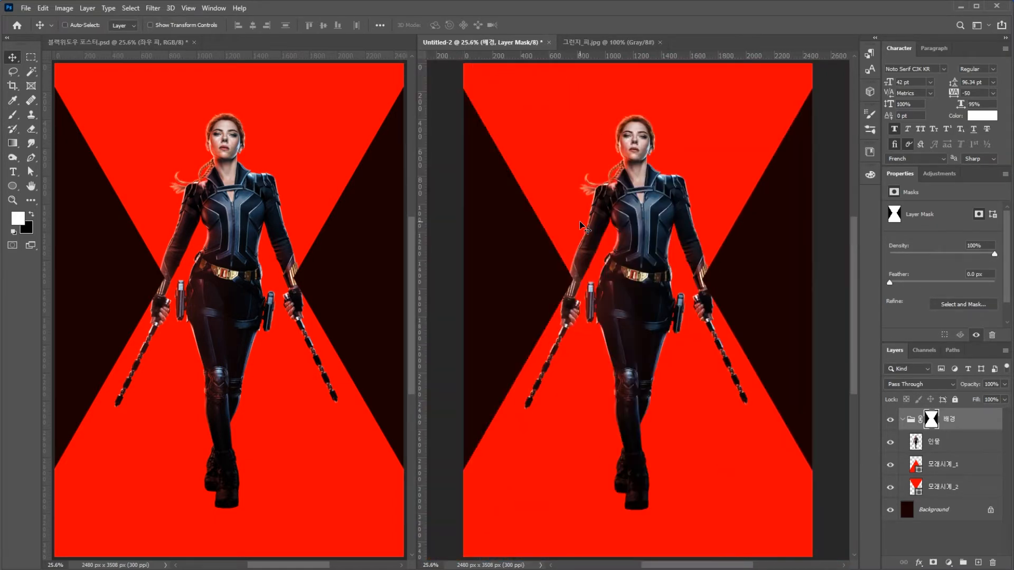
click(949, 443)
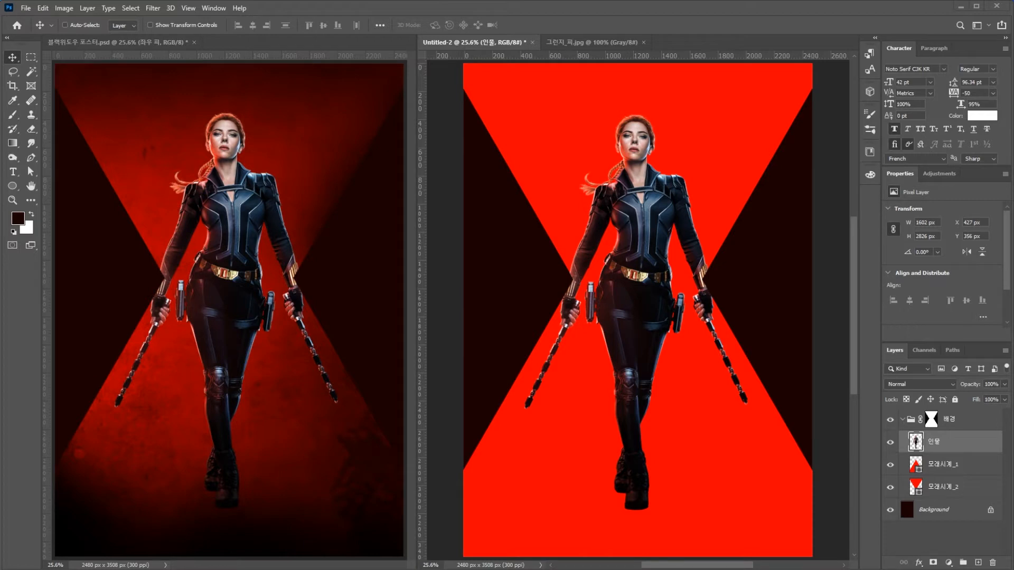
drag(818, 124, 704, 47)
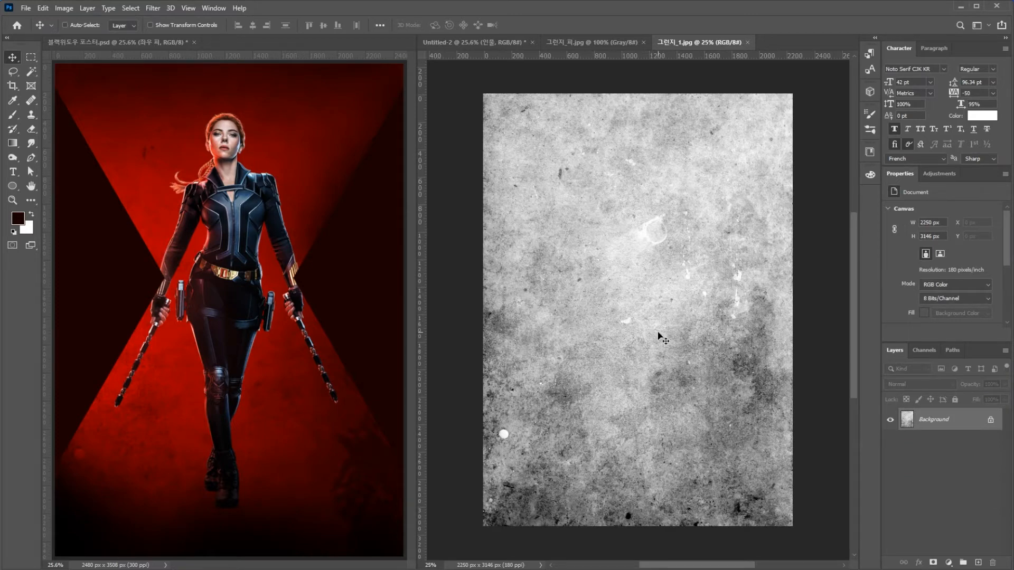
mouse_move(664, 338)
mouse_down()
mouse_move(593, 256)
mouse_move(486, 43)
mouse_move(455, 50)
mouse_move(583, 176)
mouse_move(663, 324)
mouse_up()
drag(672, 370, 648, 363)
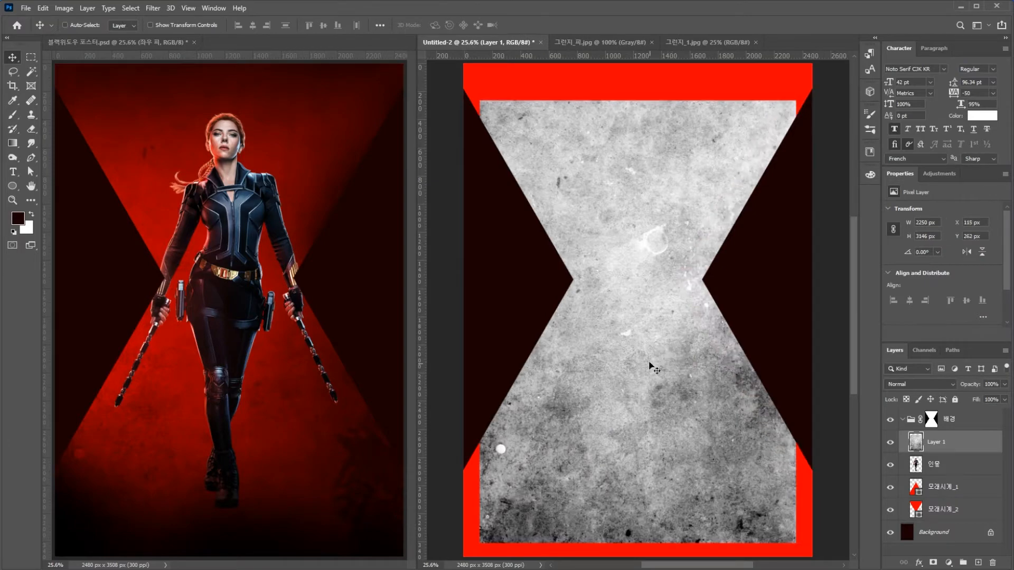
- Enlarge the grunge texture to cover the whole canvas and rename its layer as 그런지_1
key(ctrl+t)
drag(638, 100, 638, 64)
key(Return)
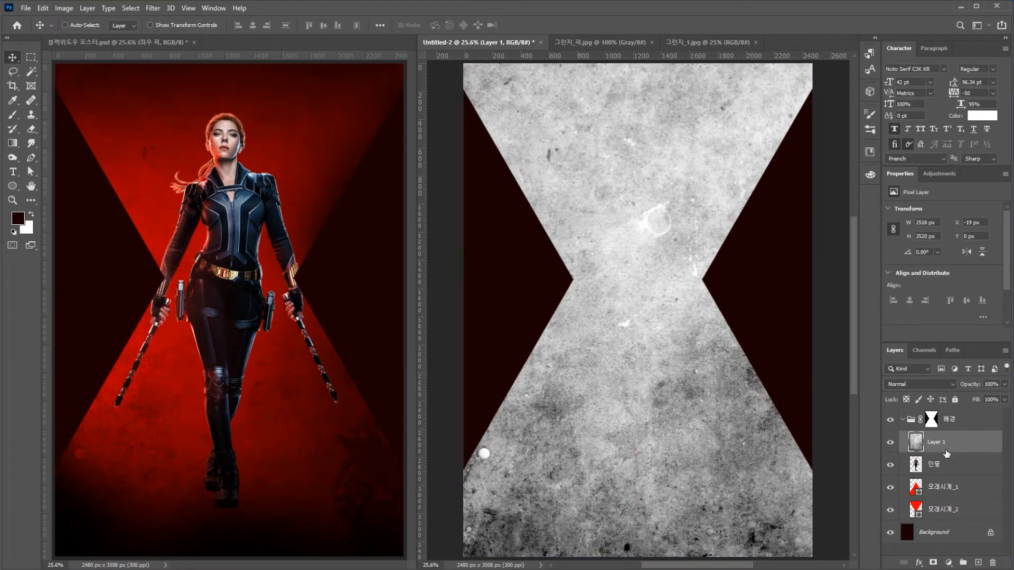
double_click(936, 443)
text(ㄱ)
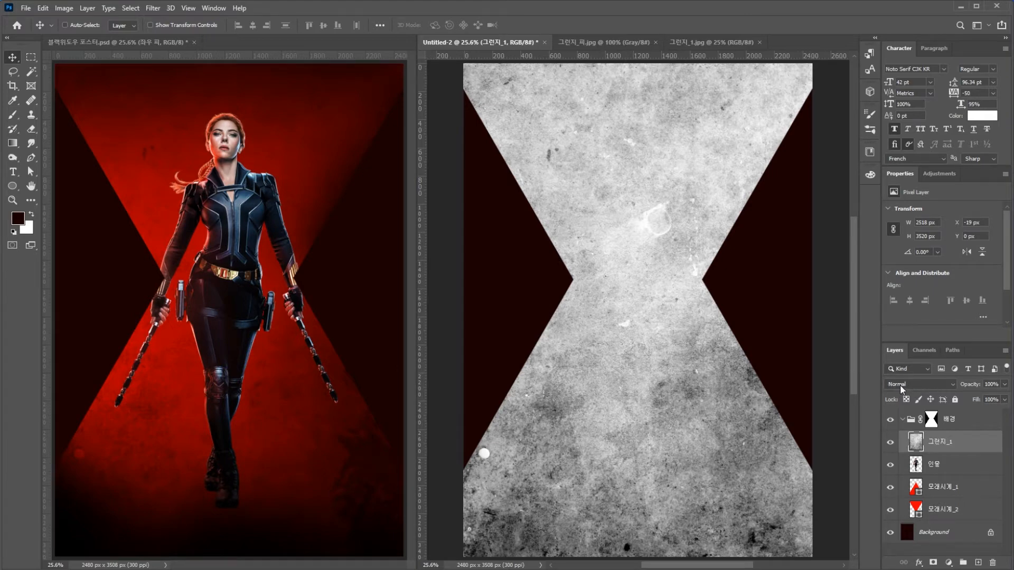
- Set the 그런지_1 layer to Multiply blending at 70% opacity
click(943, 384)
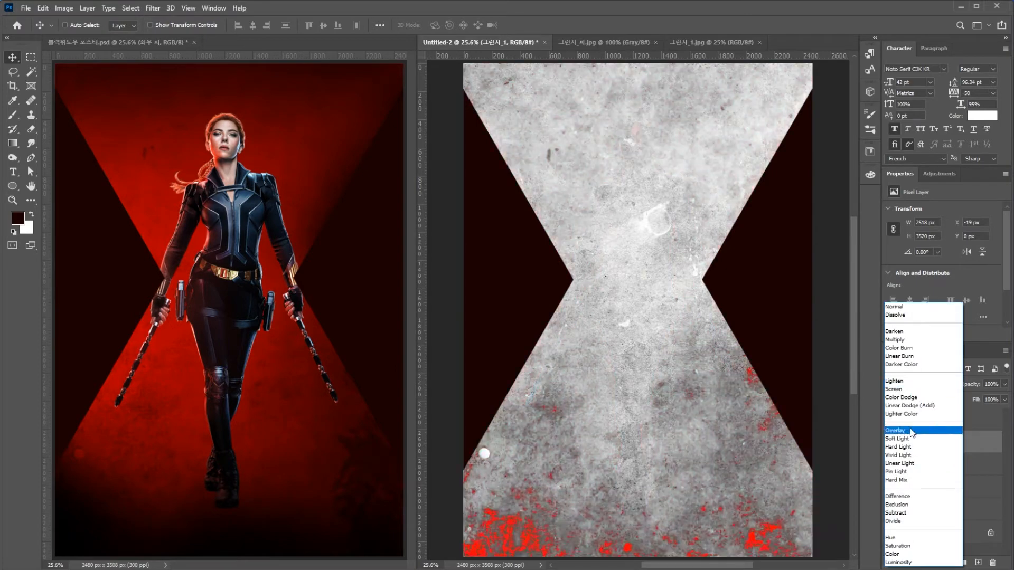
click(903, 340)
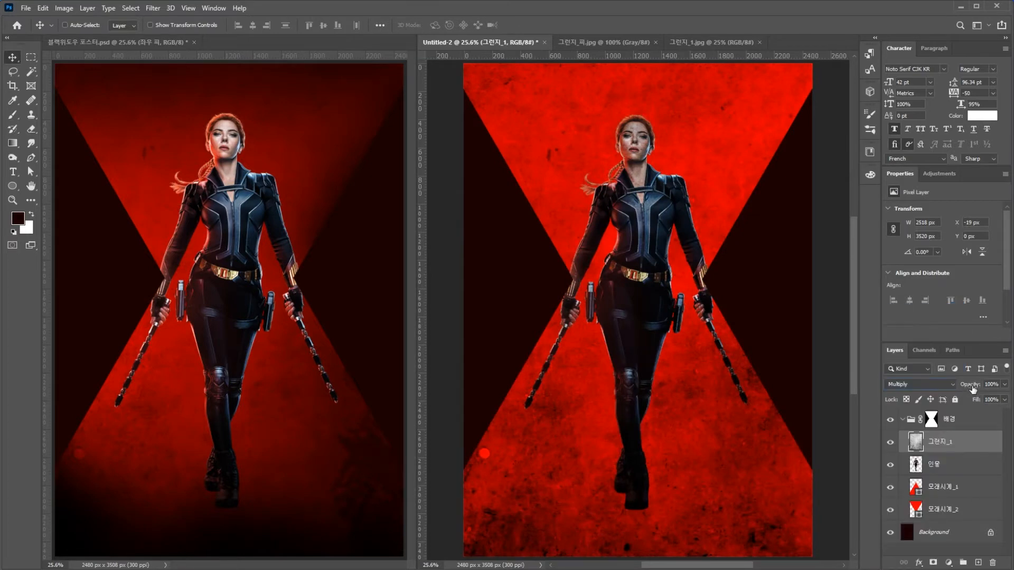
click(1005, 385)
drag(1005, 397, 982, 400)
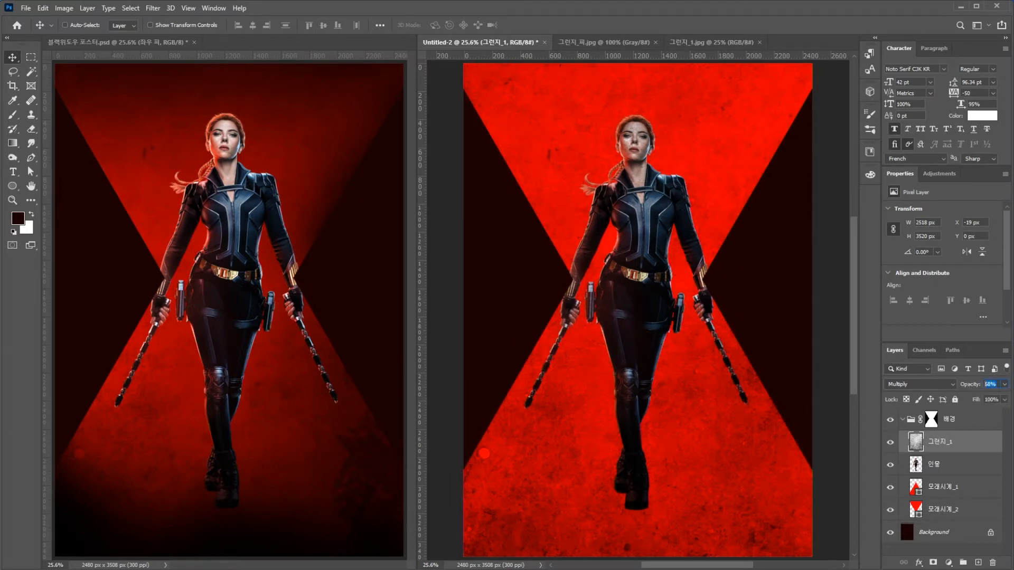
text(70)
- Move the 그런지_1 layer below the 인물 layer within the 배경 group
click(941, 462)
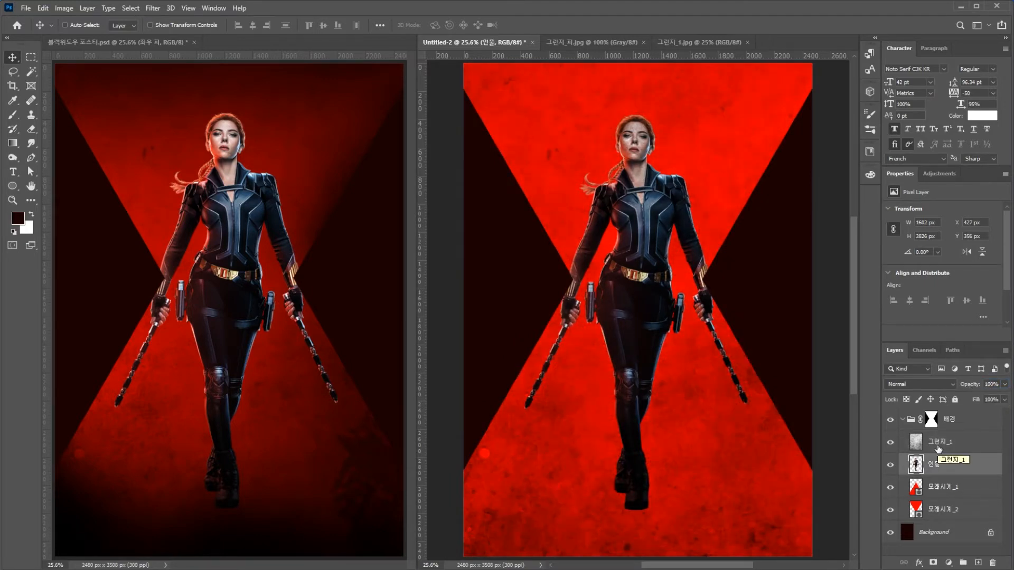
click(937, 449)
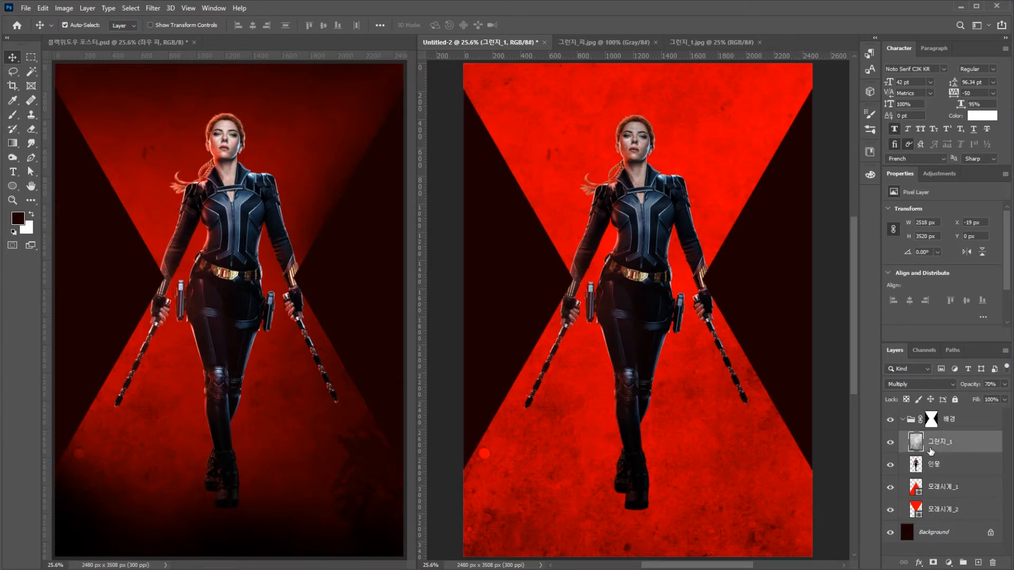
key(ctrl+bracketleft)
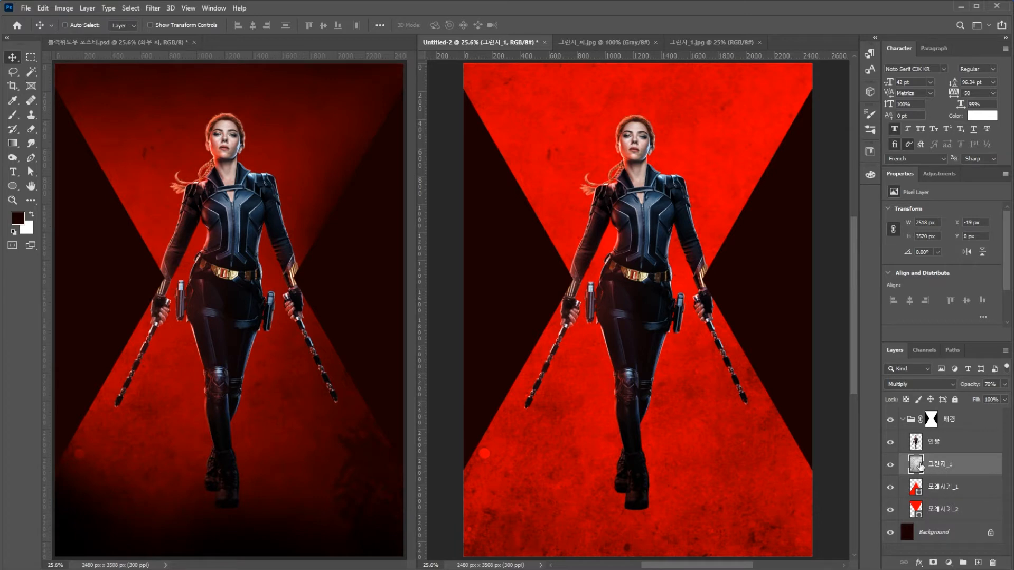
- Add a new empty layer directly above 모래시계_1 and name it 어둠
click(939, 486)
key(ctrl+shift+alt+n)
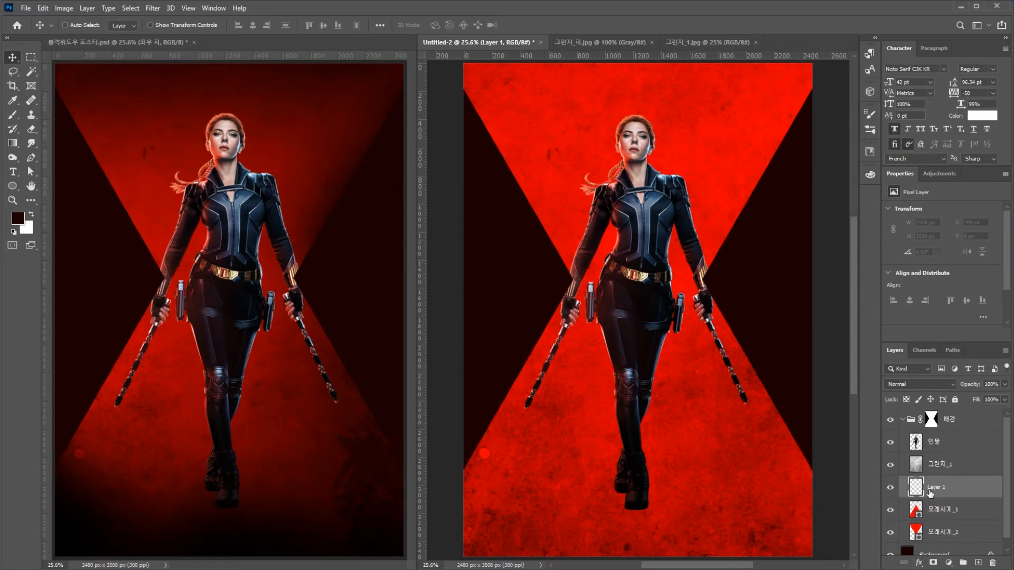
double_click(942, 488)
text(어둠)
key(Return)
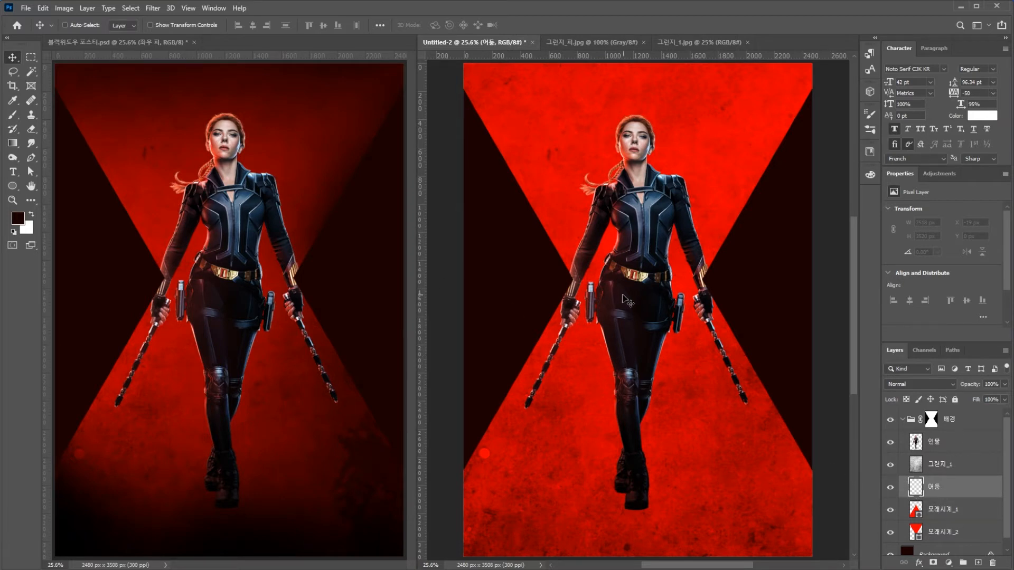
- Fill the 어둠 layer with a horizontal white-to-black linear gradient, using the foreground-to-background preset from the 기본 사항 folder
key(g)
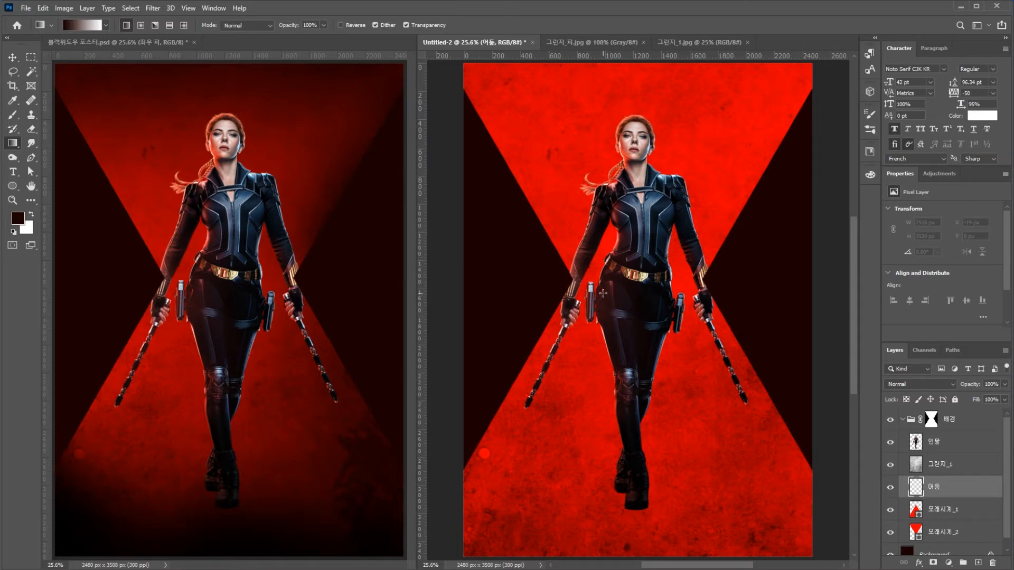
key(d)
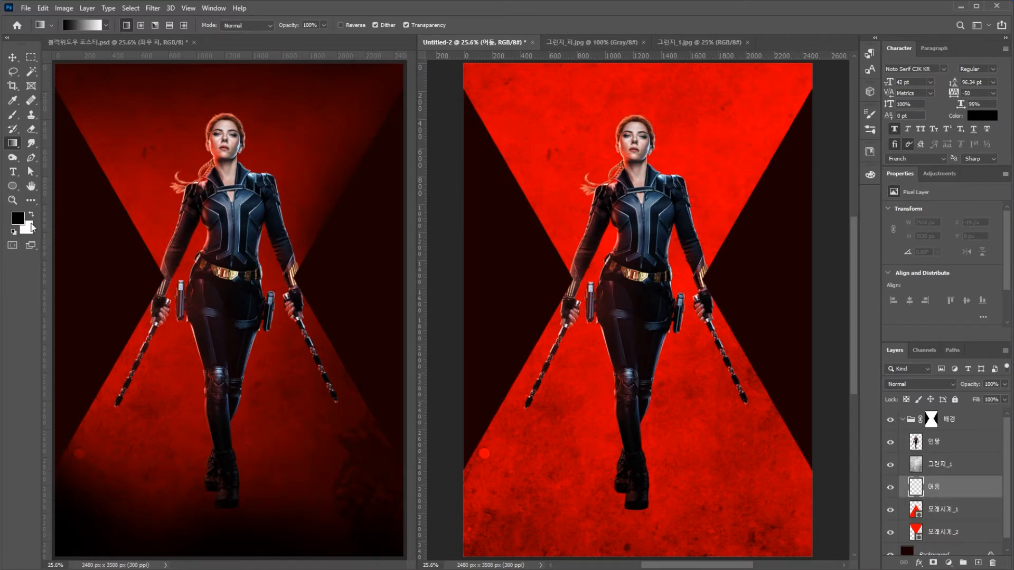
key(x)
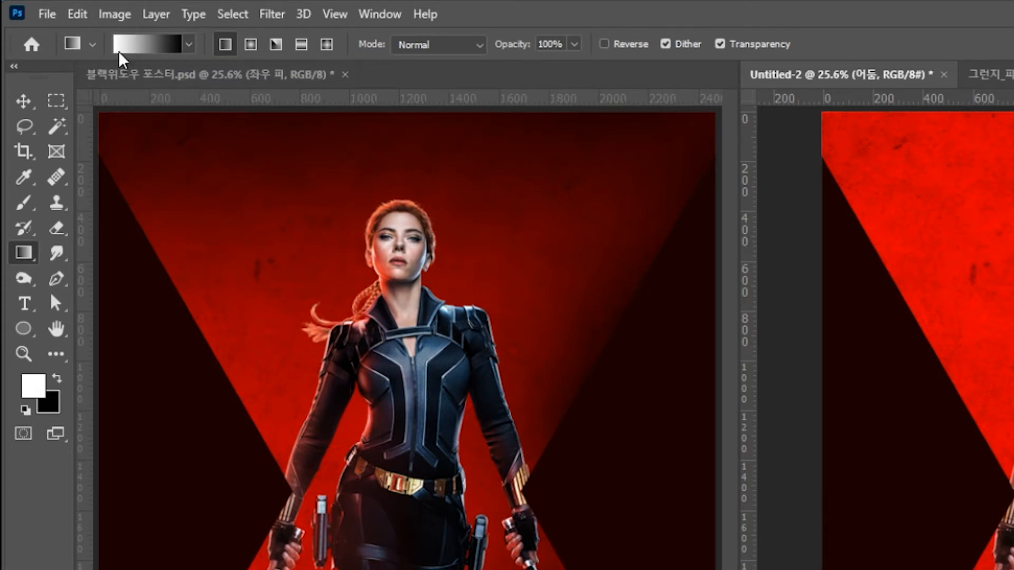
click(152, 46)
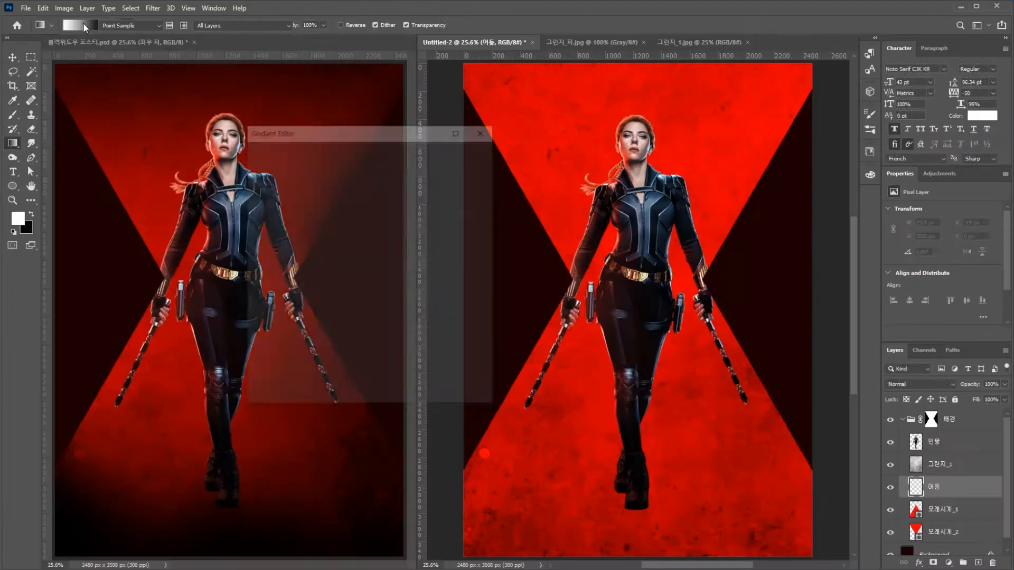
drag(345, 137, 369, 148)
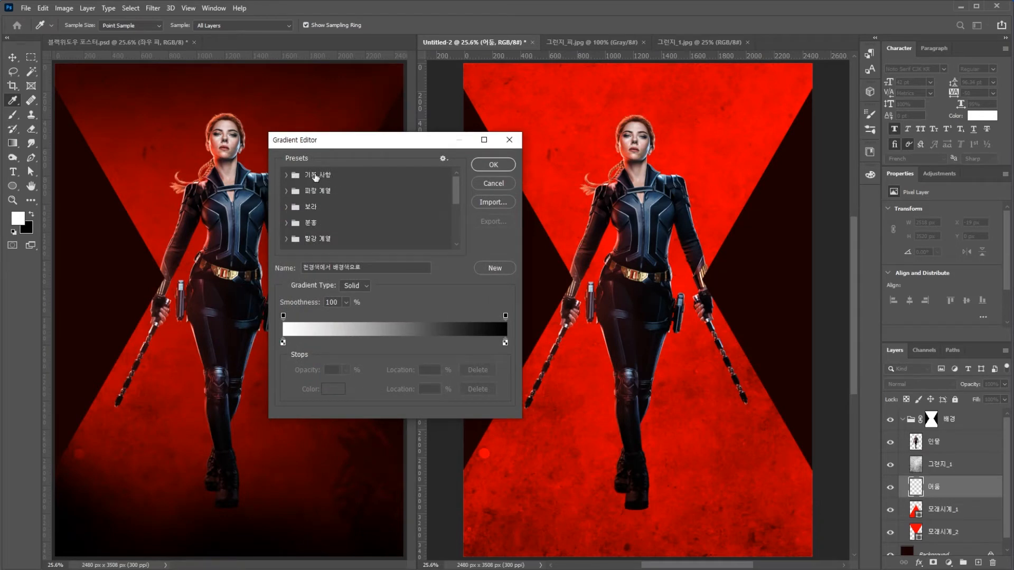
click(287, 175)
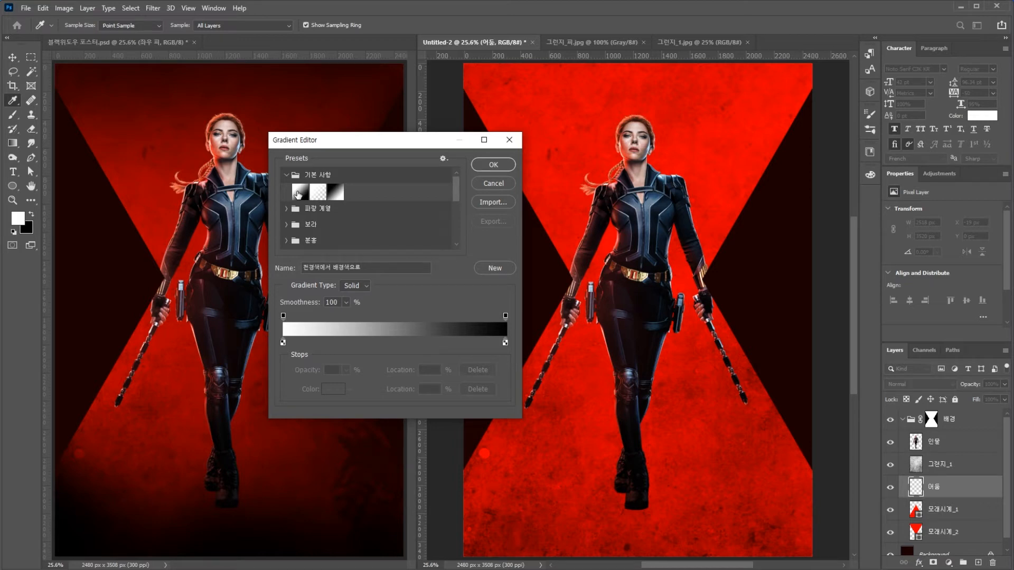
click(299, 192)
click(488, 165)
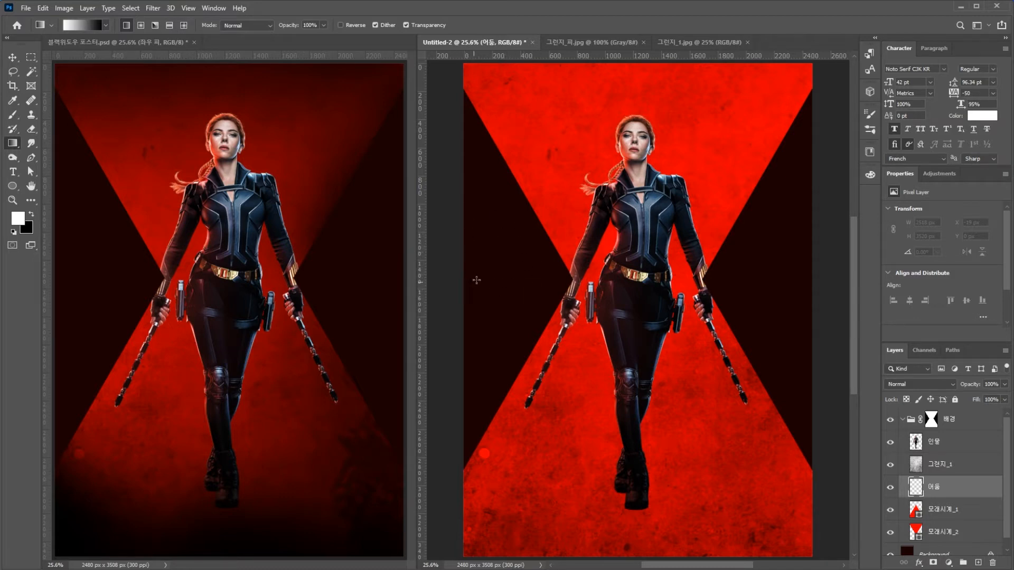
drag(465, 279, 778, 280)
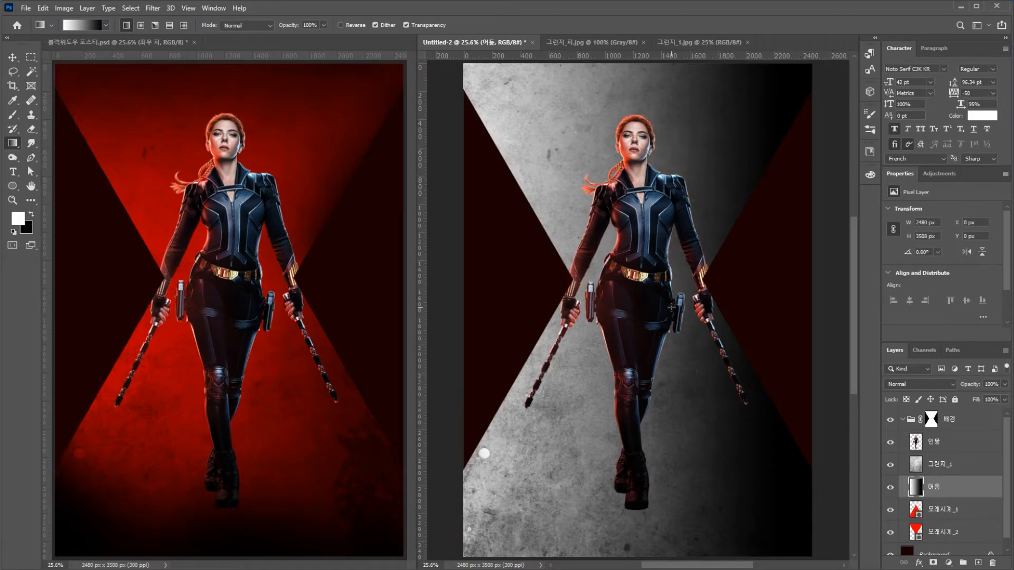
key(v)
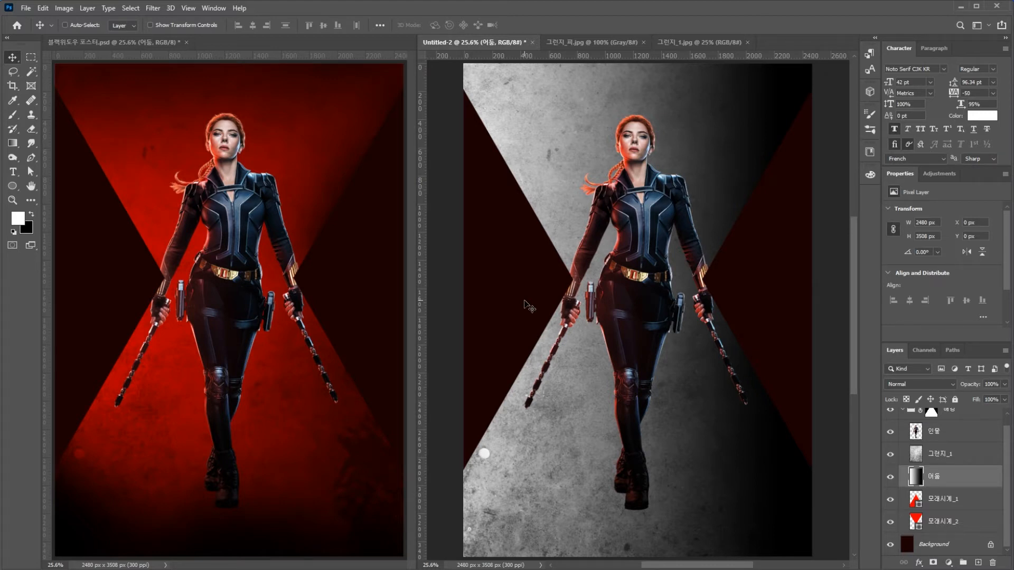
- Set the 어둠 layer to Multiply blending at 45% opacity
click(934, 385)
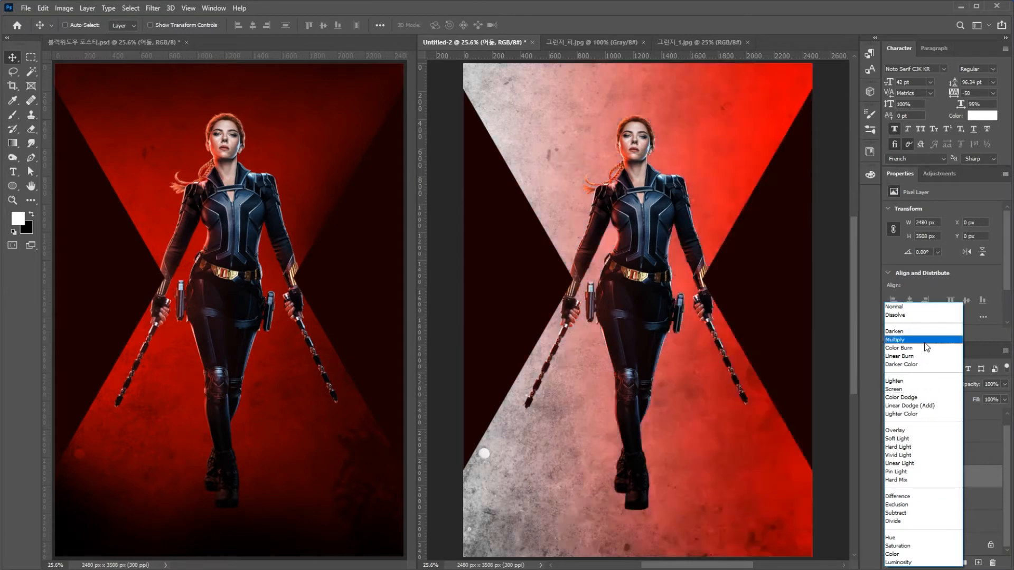
click(925, 340)
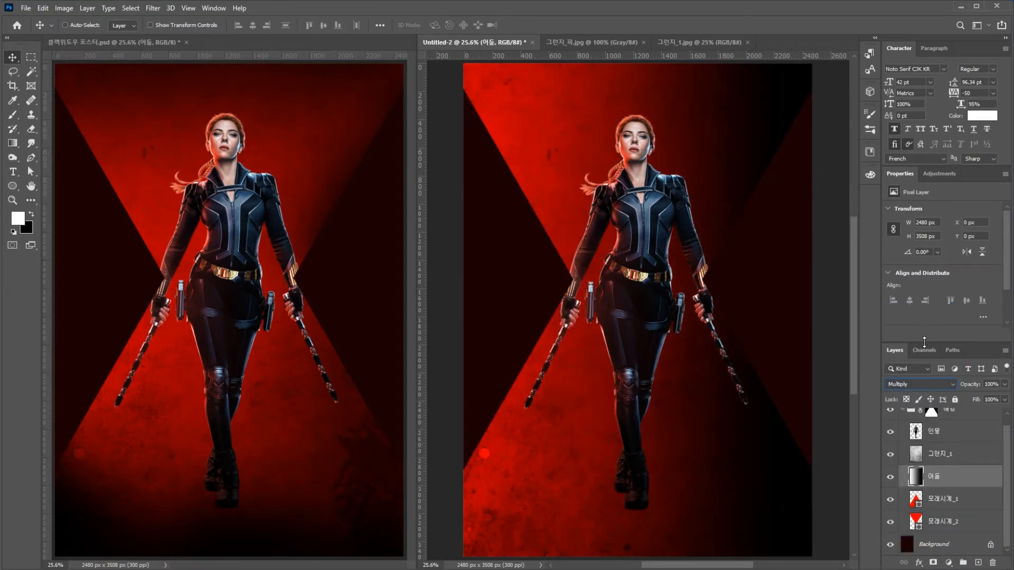
click(996, 384)
text(45)
key(Return)
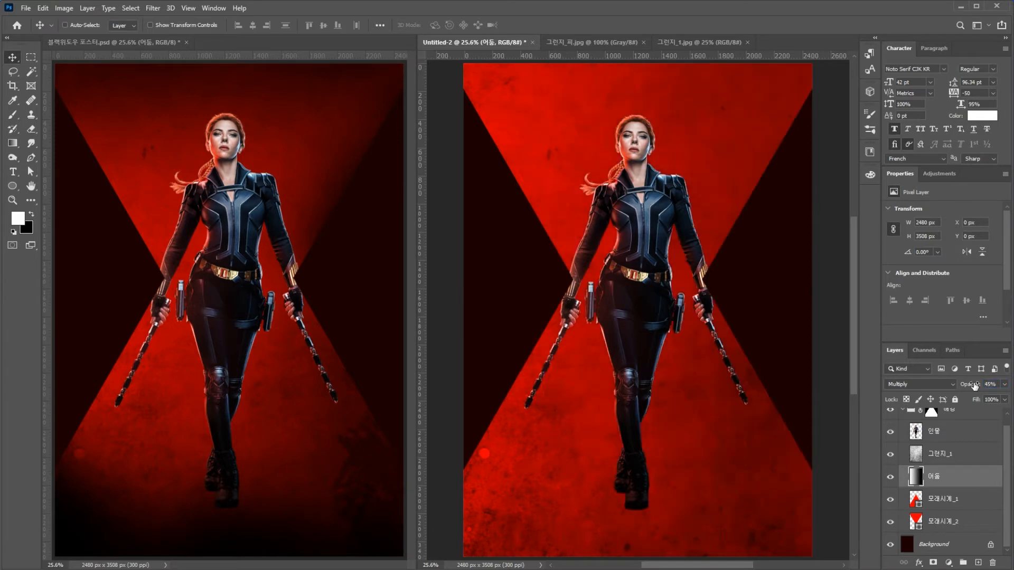
- Add a new layer above 그런지_1 and ready the 부드러운 원 brush at 1800 px with black as the foreground colour
click(951, 455)
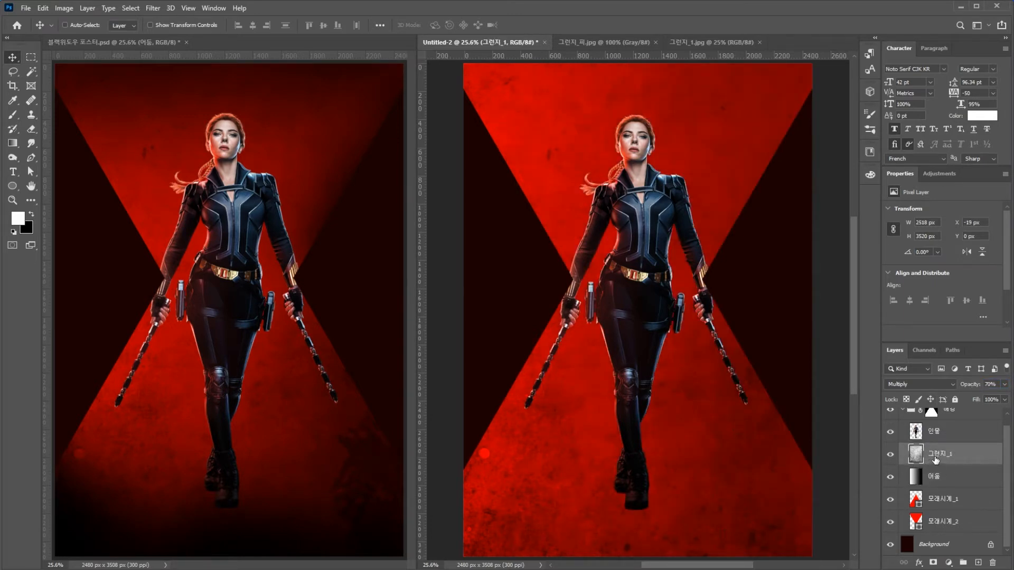
key(ctrl+shift+alt+n)
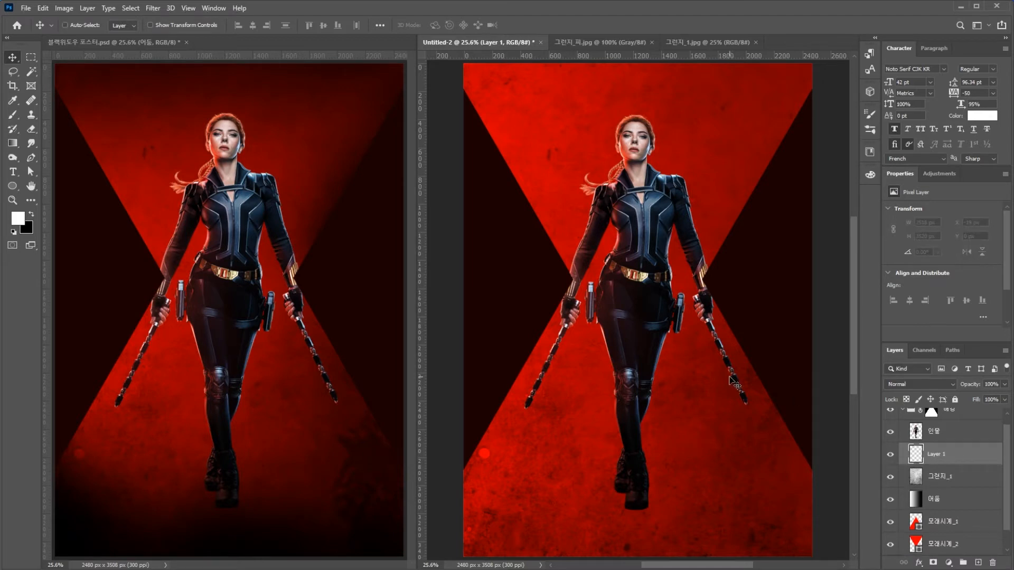
key(b)
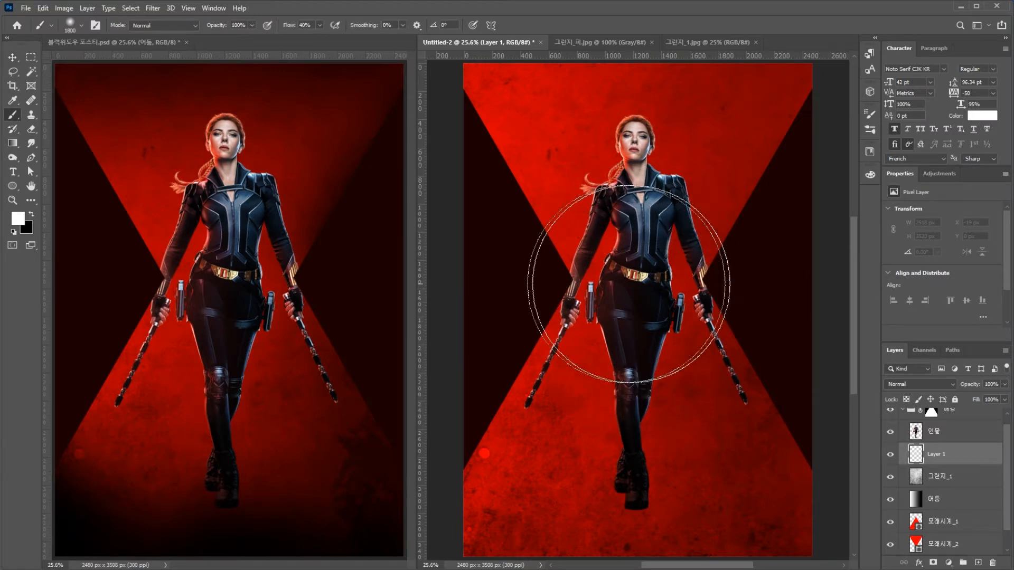
right_click(620, 270)
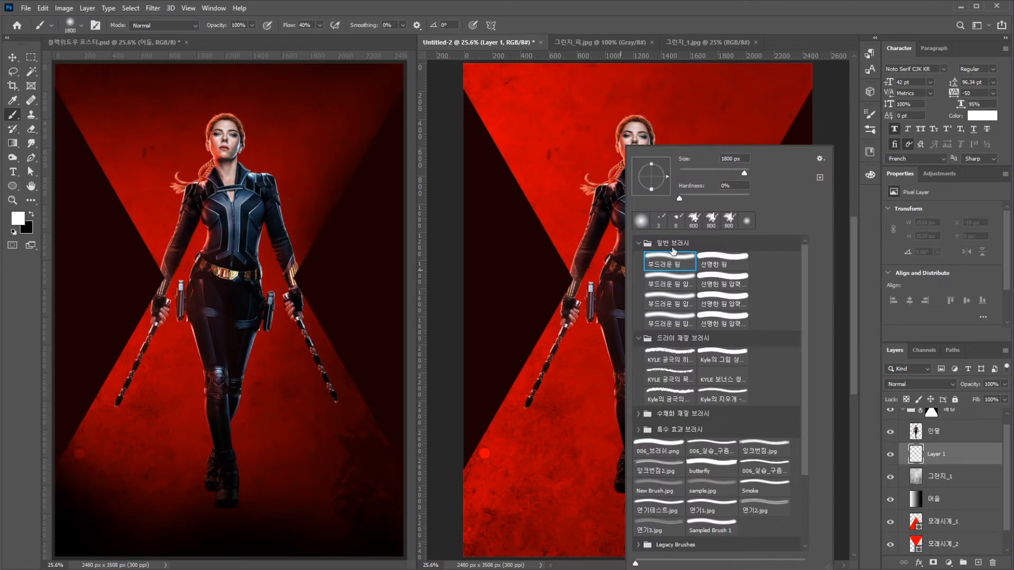
double_click(663, 260)
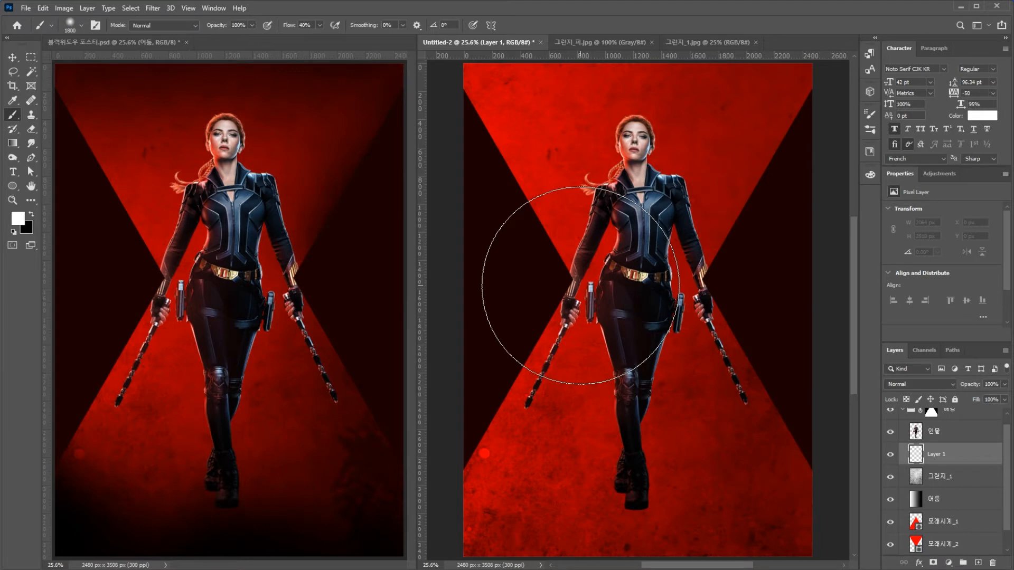
key(x)
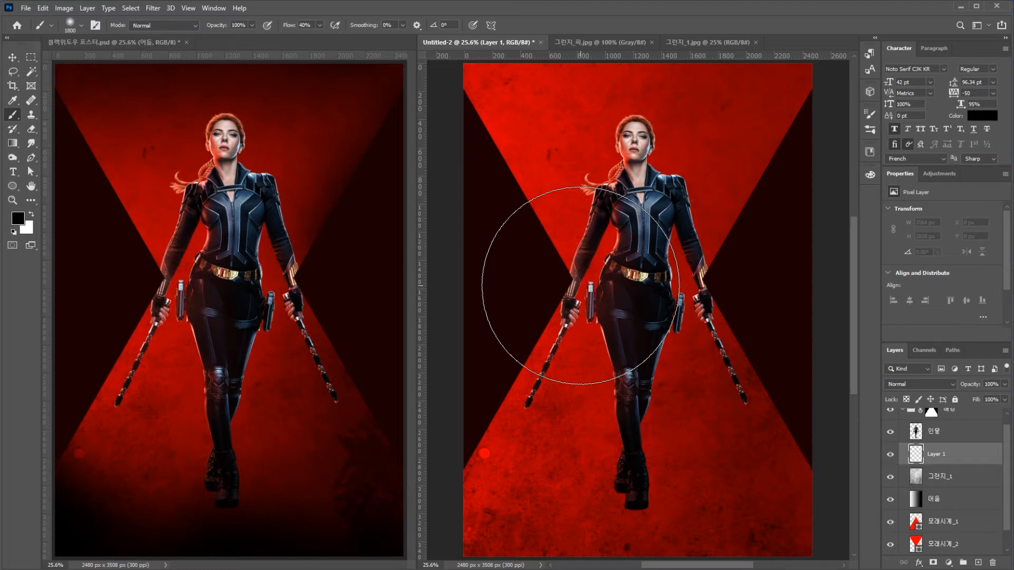
- Paint soft black shading around the poster's outer edges on the new layer above 그런지_1
scroll(622, 276, down, 3)
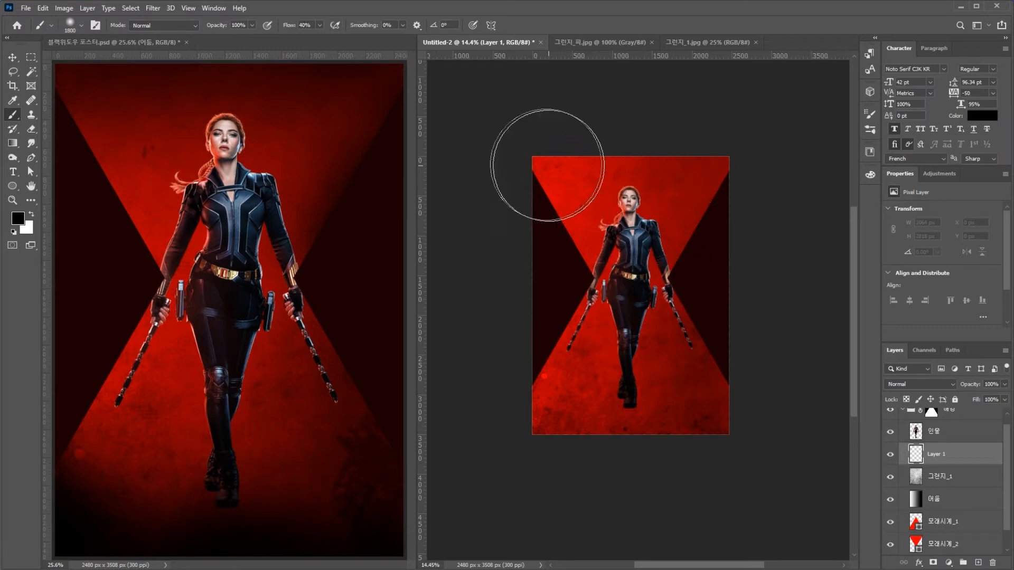
mouse_move(533, 154)
mouse_down()
mouse_move(724, 147)
mouse_move(714, 277)
mouse_move(746, 374)
mouse_move(571, 446)
mouse_up()
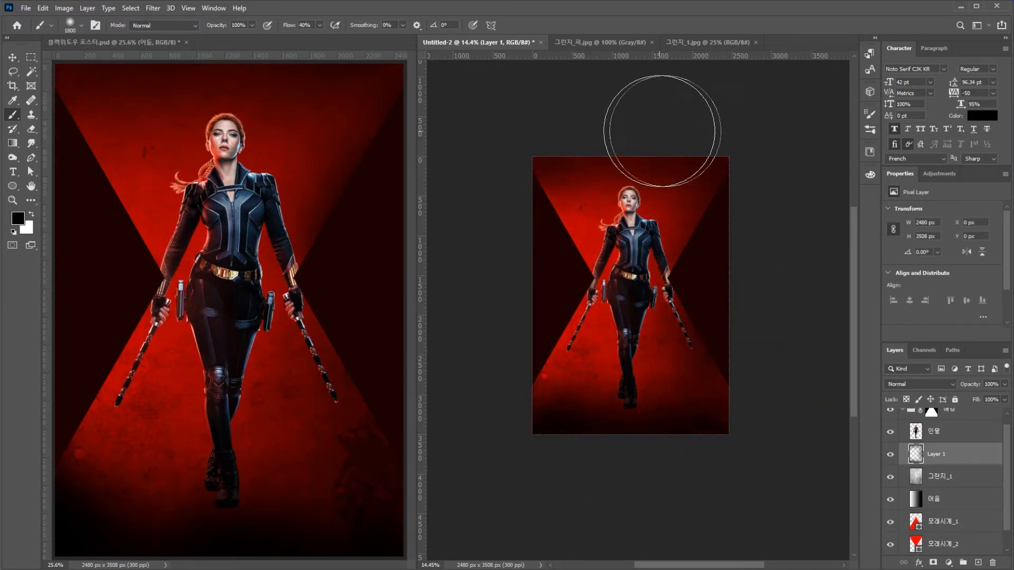
key(ctrl+0)
key(v)
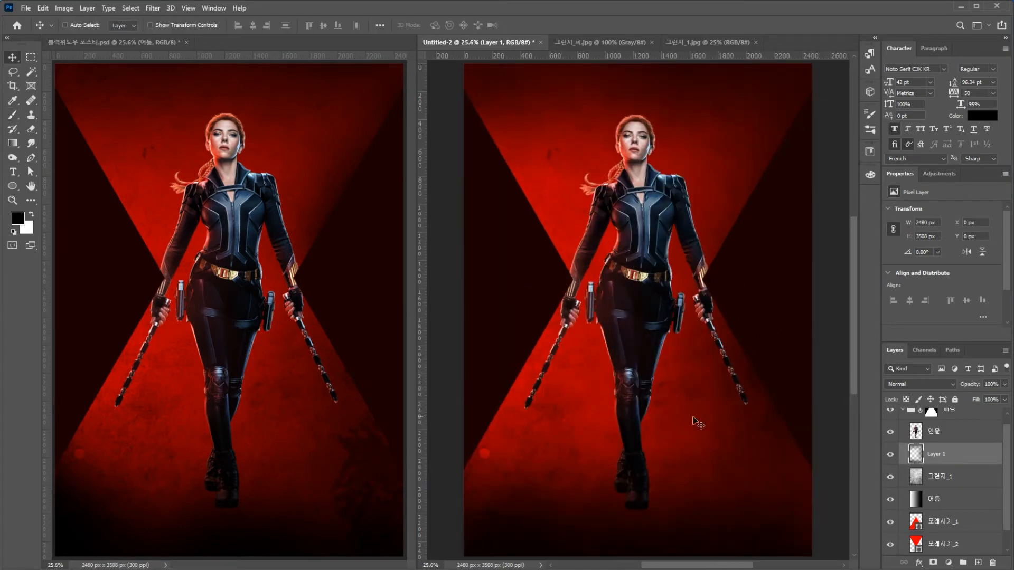
- Rename the new shading layer above 그런지_1 as 그림자
double_click(939, 455)
key(BackSpace)
key(BackSpace)
key(BackSpace)
text(그림자)
key(Return)
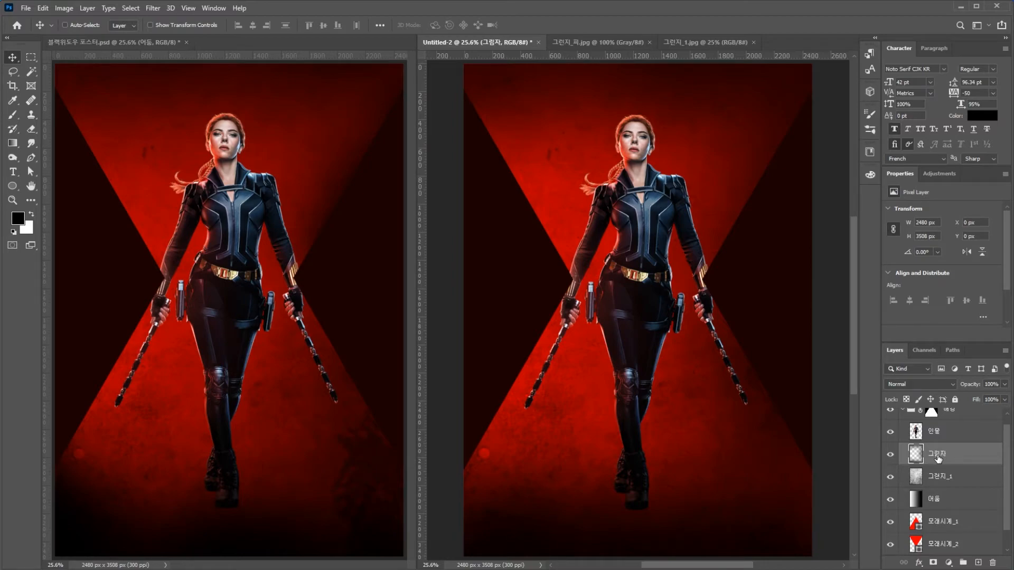
- Copy the speckled texture from 그런지_피.jpg into the poster document as a new layer above 인물
scroll(977, 434, up, 1)
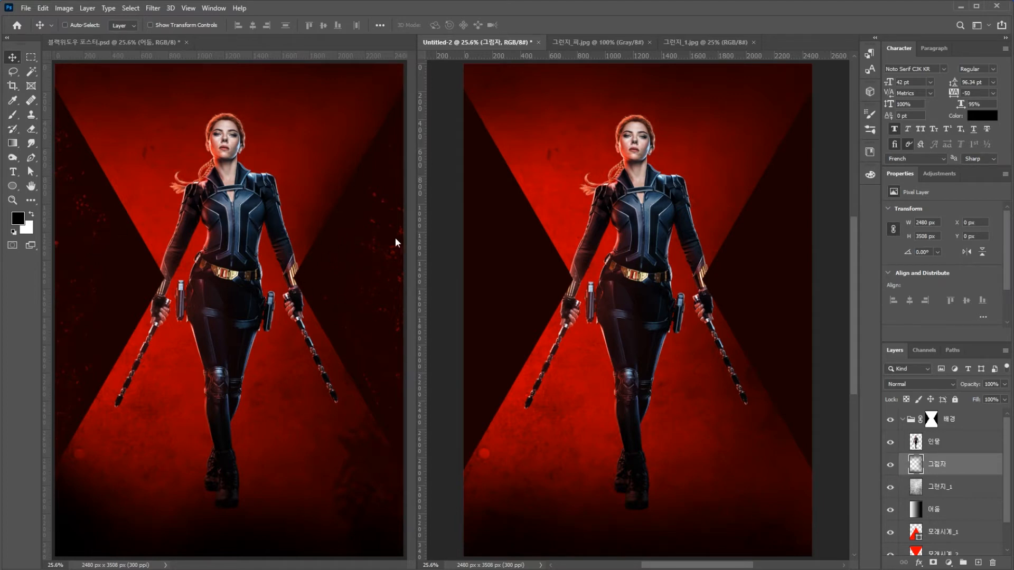
click(949, 421)
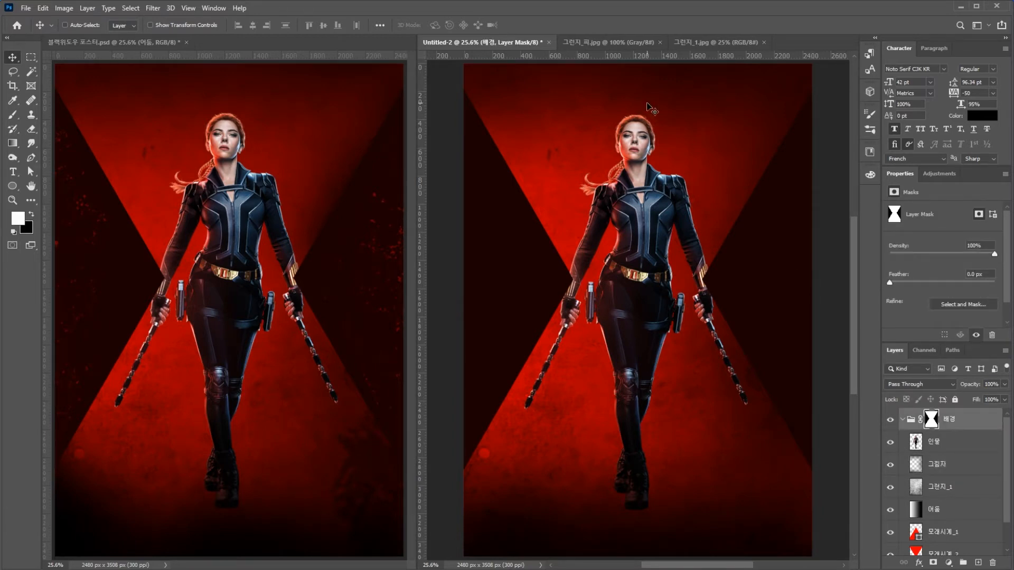
click(605, 46)
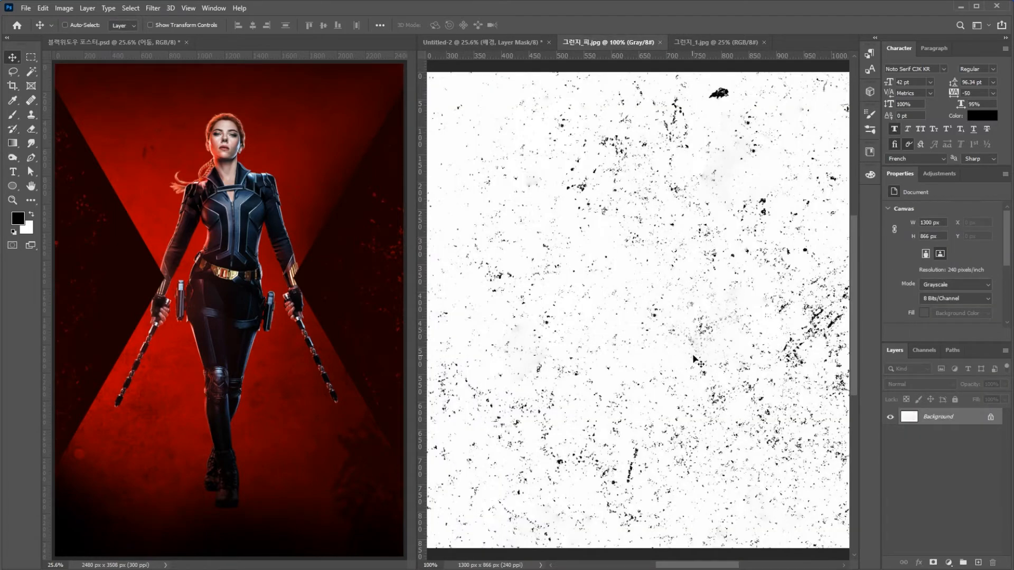
drag(707, 363, 639, 312)
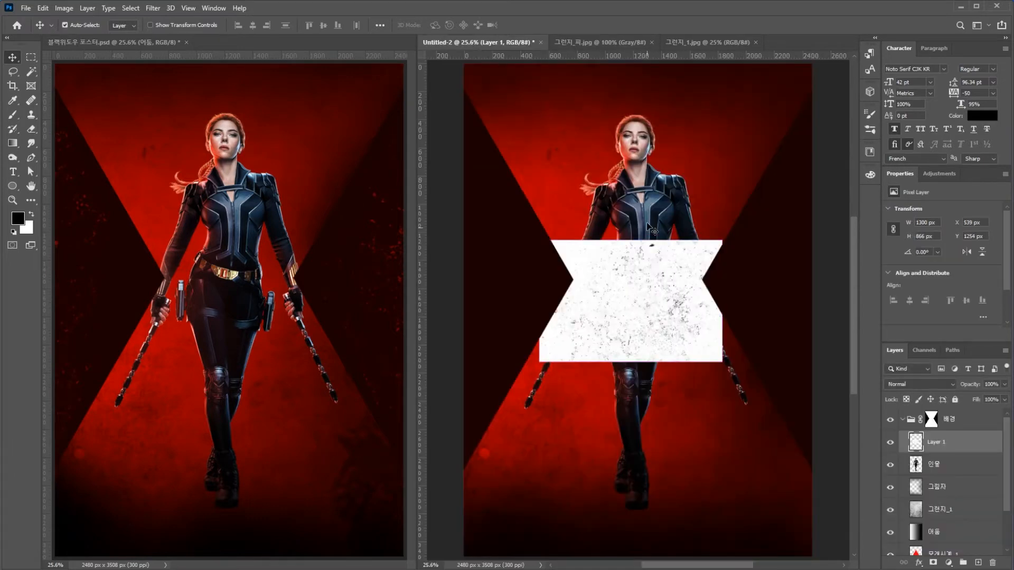
- Rotate the speckled texture layer 90° and scale it to about 290% so it covers the whole poster
key(ctrl+t)
drag(640, 228, 756, 306)
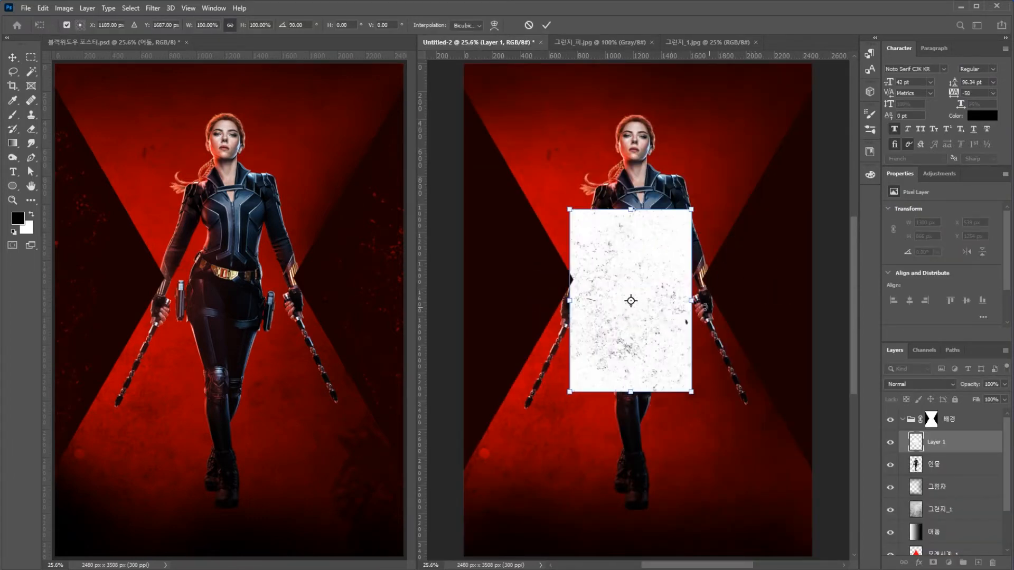
drag(691, 301, 813, 307)
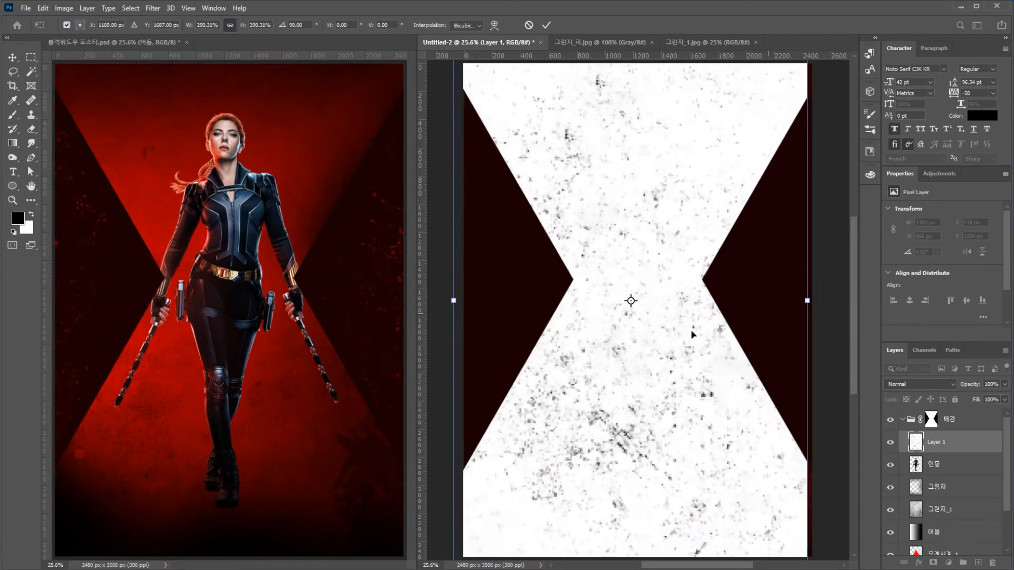
drag(679, 333, 683, 334)
key(Return)
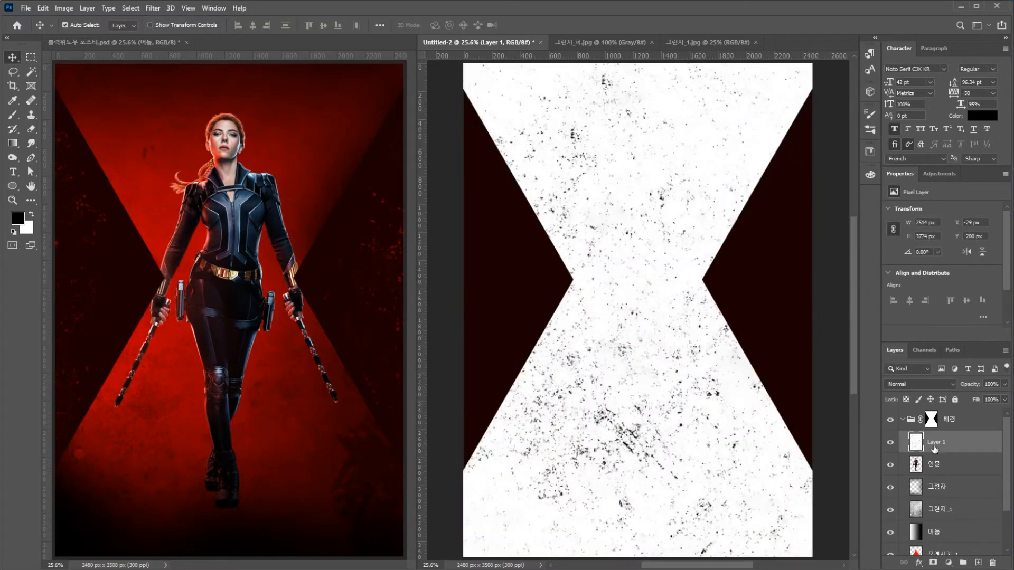
- Move the speckled texture layer out of the 배경 group to the top of the layer stack and rename it 피 질감
drag(935, 449, 935, 416)
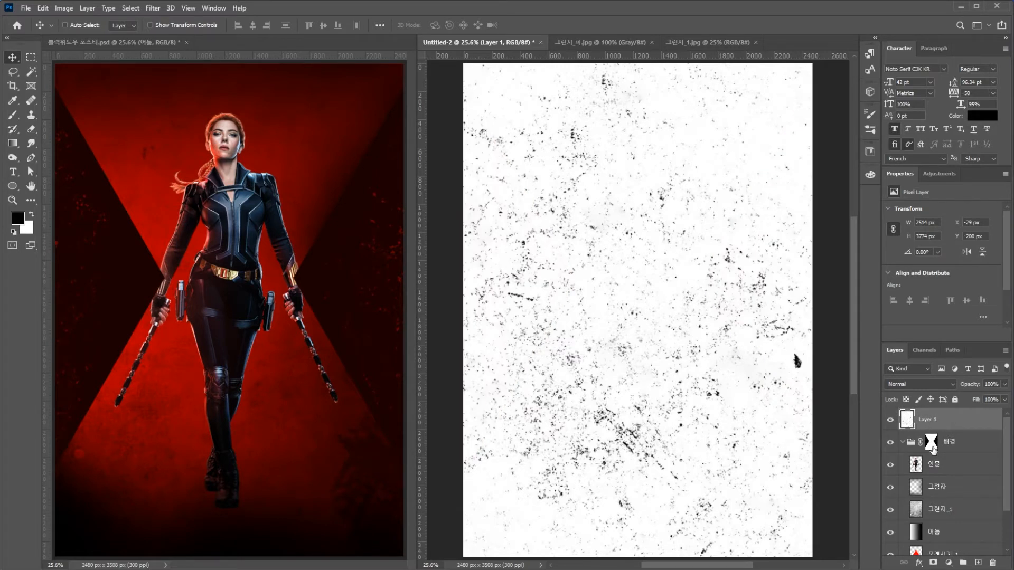
double_click(928, 421)
text(ㅌ)
text( 질감)
key(Return)
- Invert the 피 질감 layer's colours and mask it to the areas outside the hourglass, using the inverse of the 배경 group's mask
key(ctrl+i)
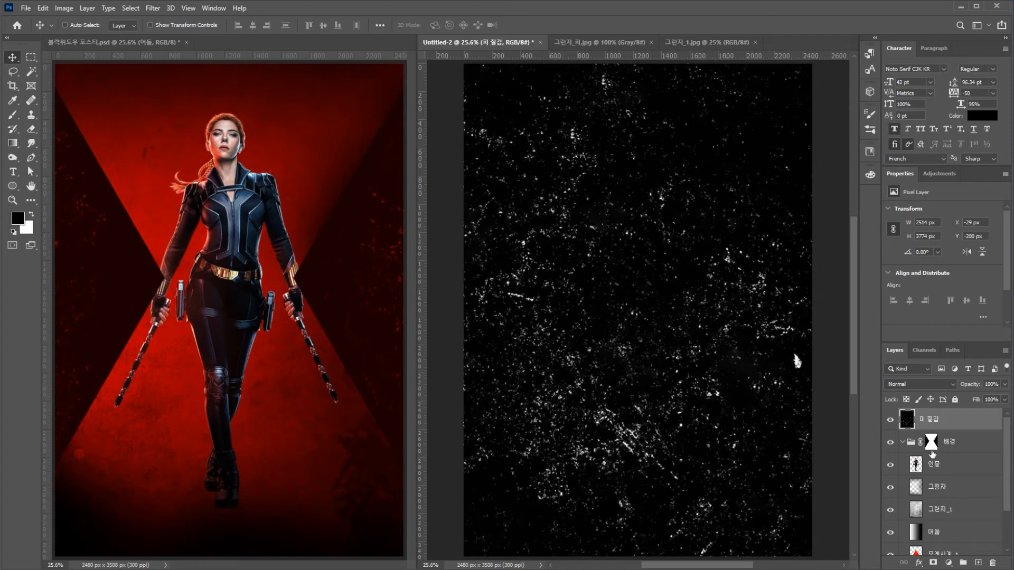
drag(935, 439, 932, 447)
ctrl+click(932, 447)
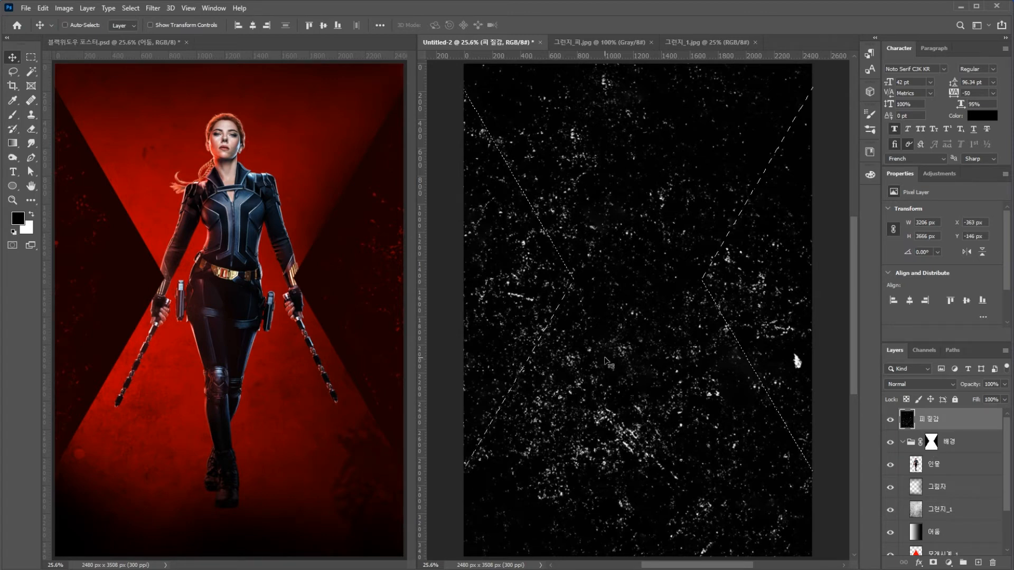
key(ctrl)
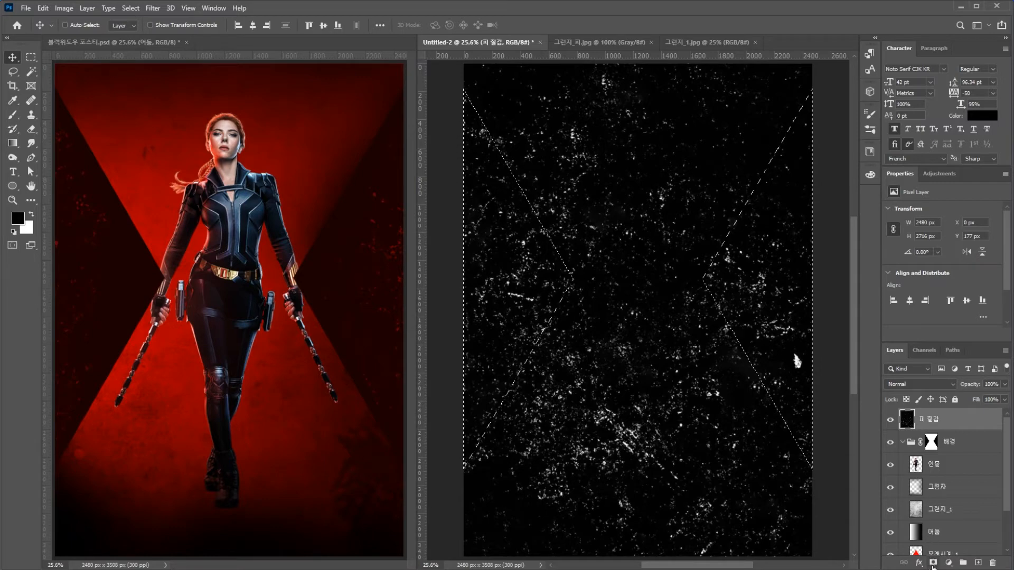
click(933, 564)
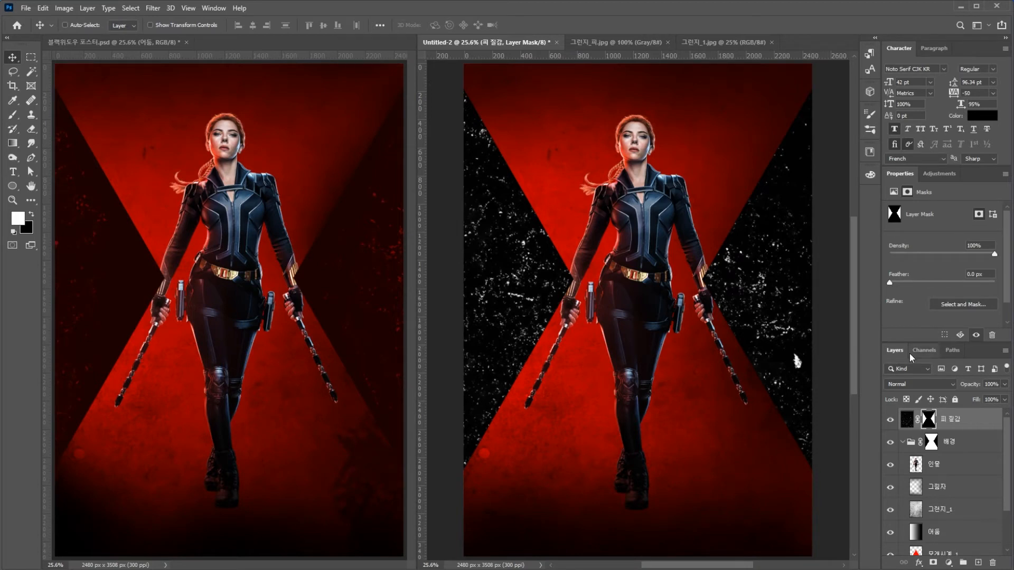
- Add a Hue/Saturation adjustment with Colorize on, hue 0, saturation 100 and lightness -45, clipped to the 피 질감 layer
click(950, 564)
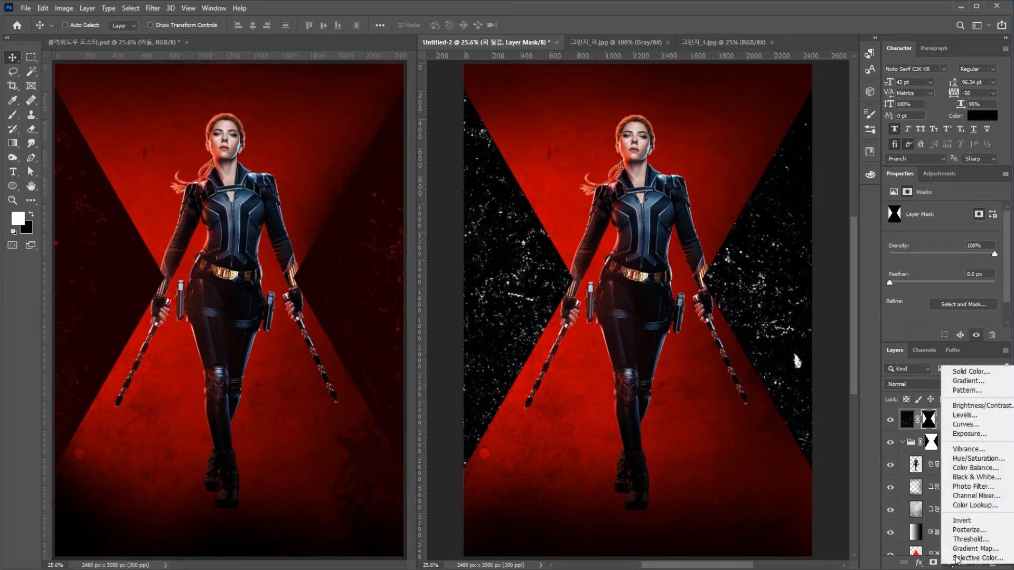
click(972, 460)
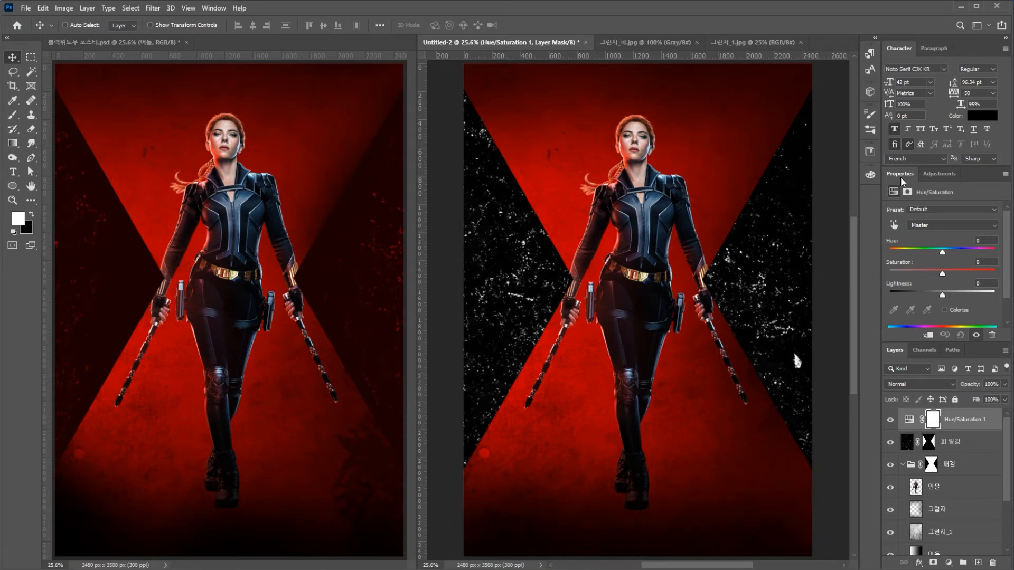
click(949, 309)
click(952, 309)
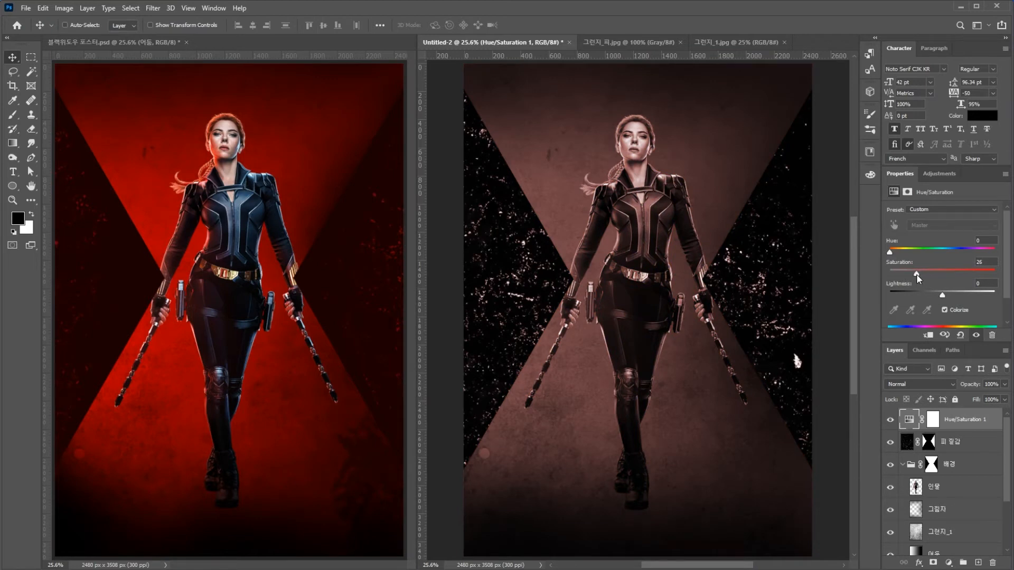
drag(917, 274, 1002, 282)
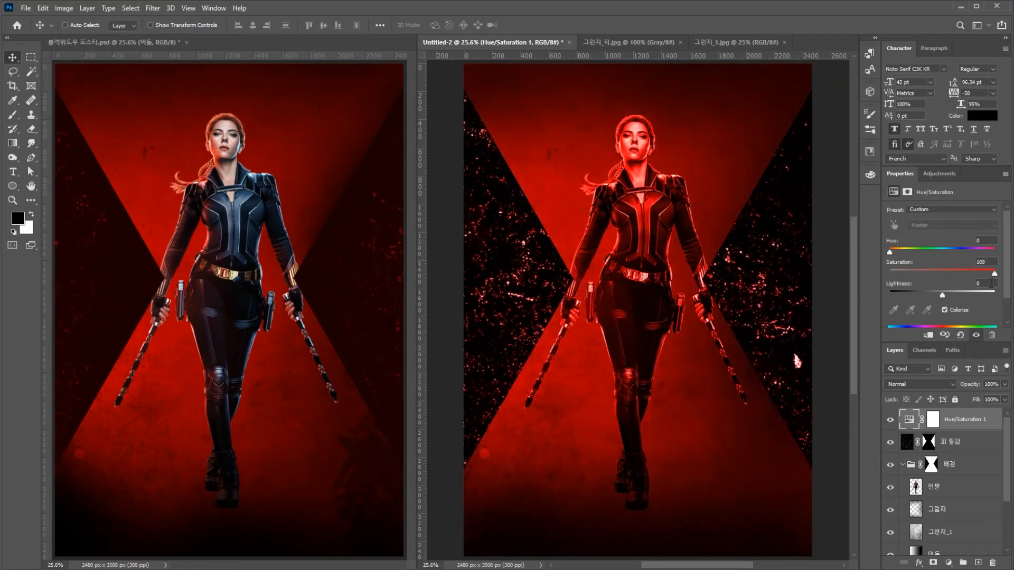
text(-45)
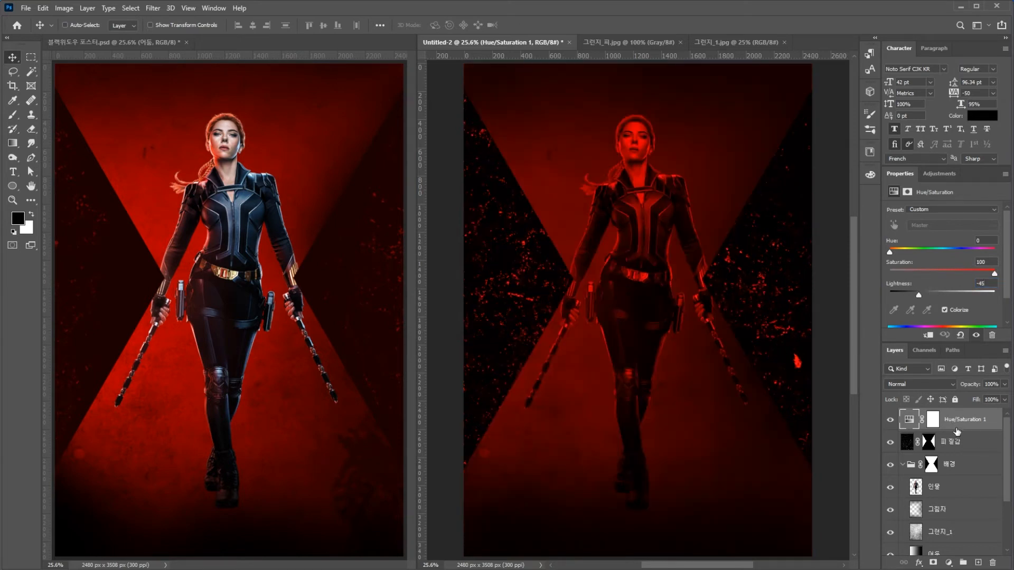
click(949, 445)
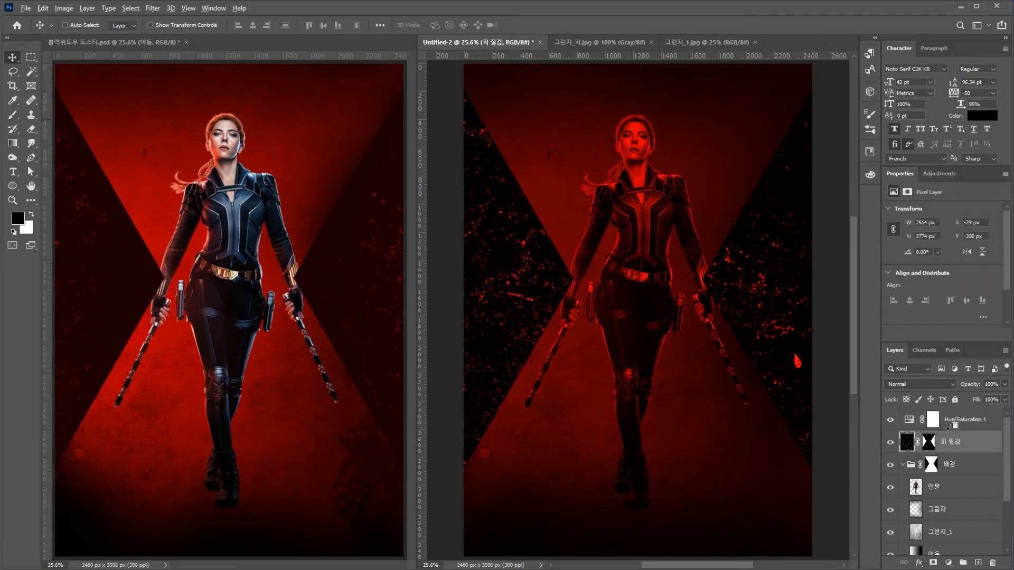
alt+click(949, 426)
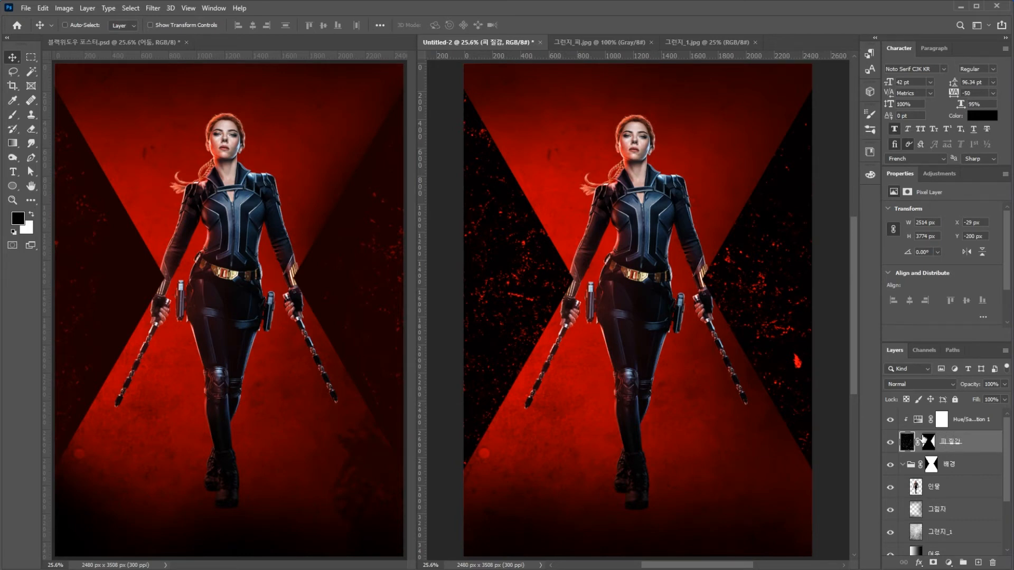
- Set the 피 질감 layer to Screen blending at 50% opacity
click(928, 384)
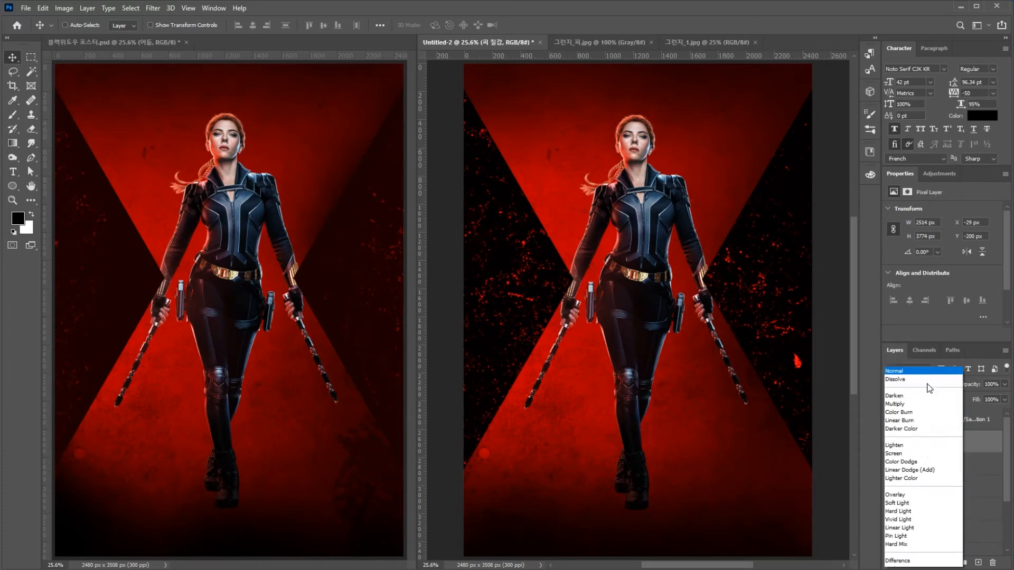
click(904, 390)
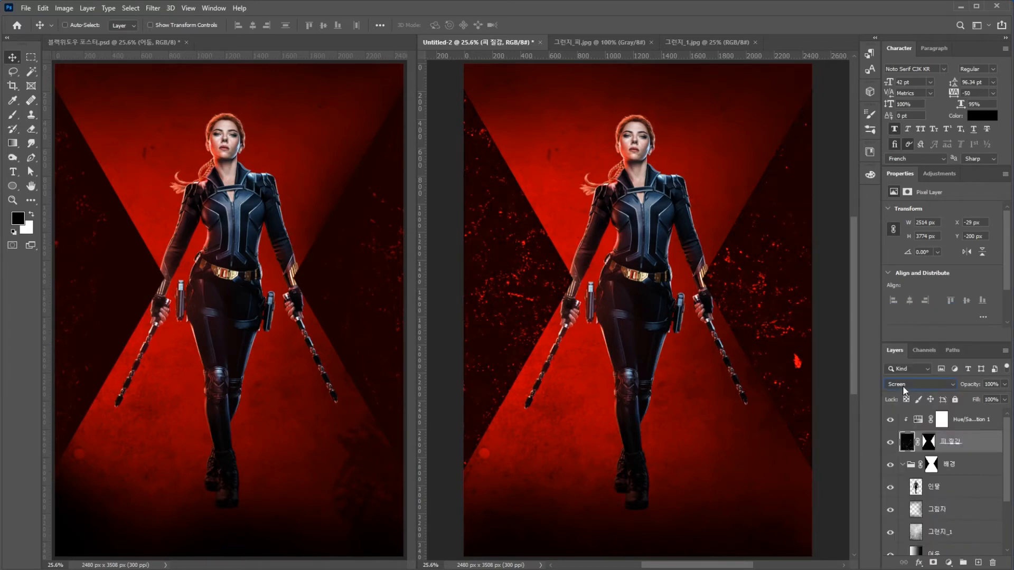
click(1005, 384)
drag(1003, 397, 979, 399)
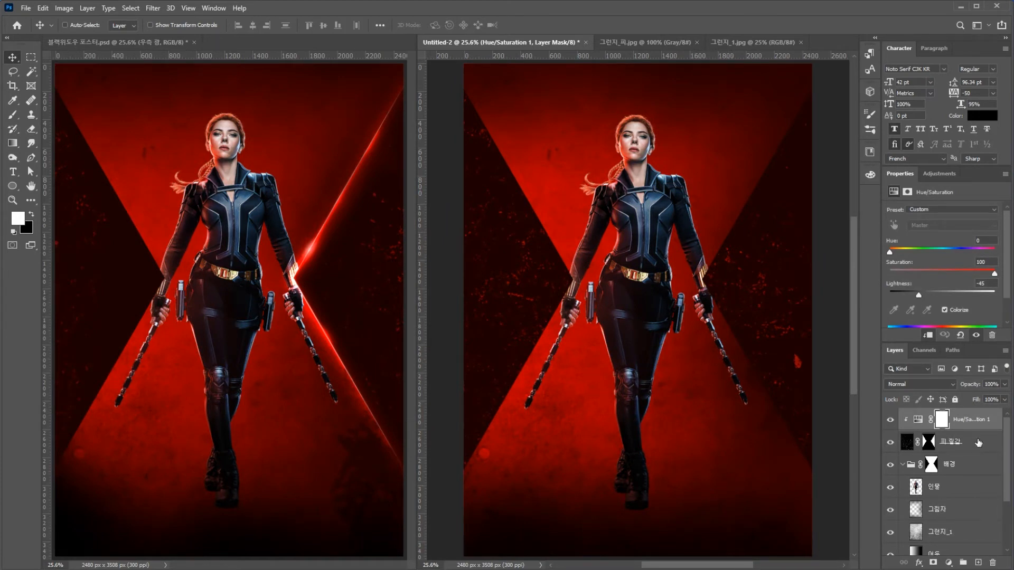
- Group the 피 질감 layer with its Hue/Saturation adjustment and name the group 피 질감
click(961, 445)
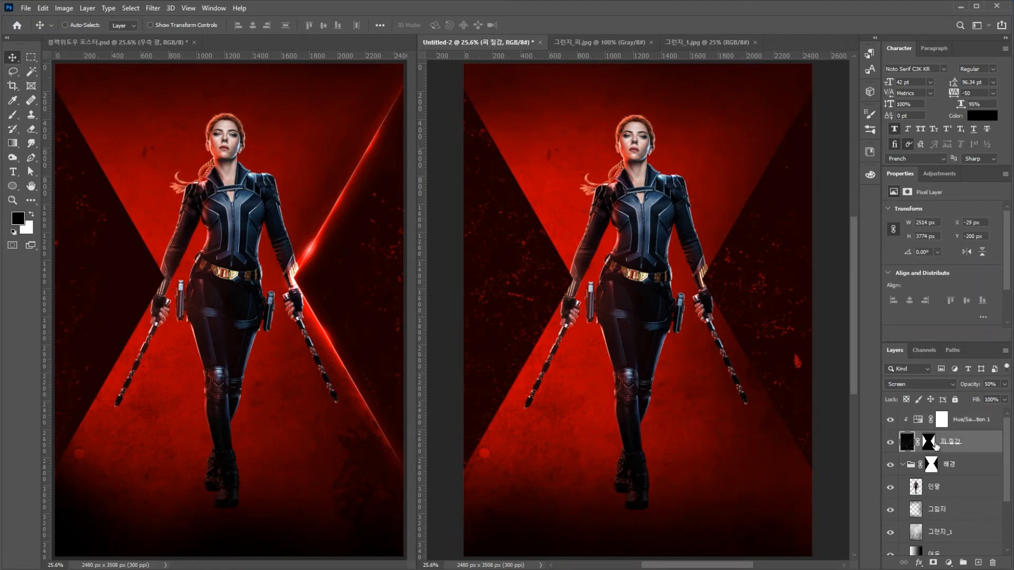
shift+click(962, 425)
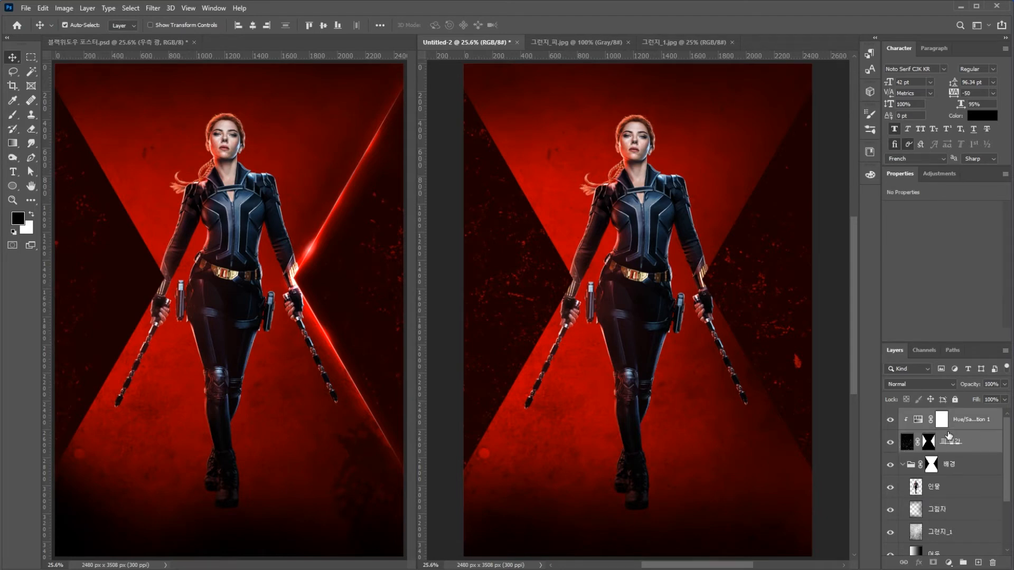
key(ctrl+g)
click(903, 434)
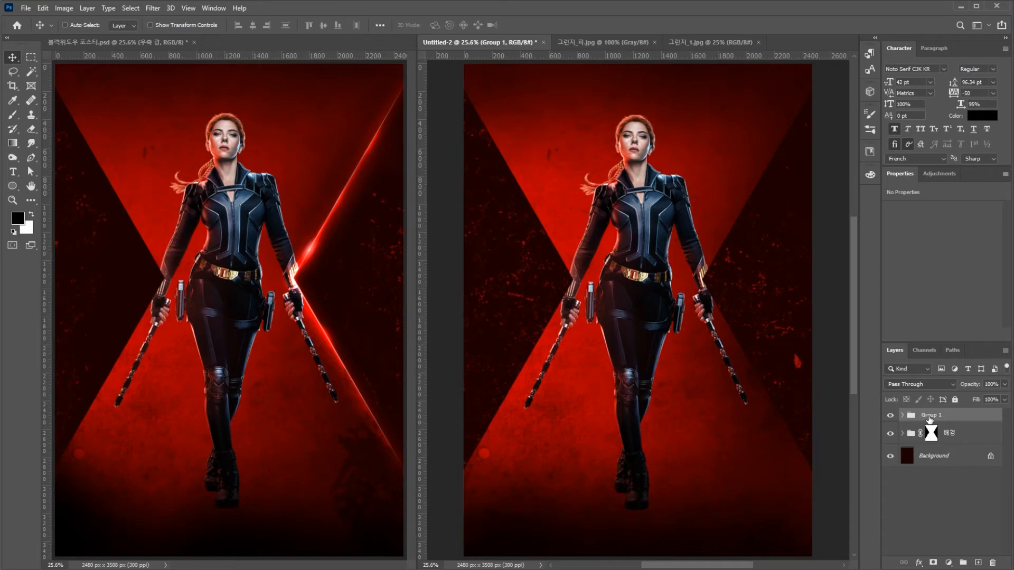
double_click(930, 415)
text(ㅂ 질감)
key(Return)
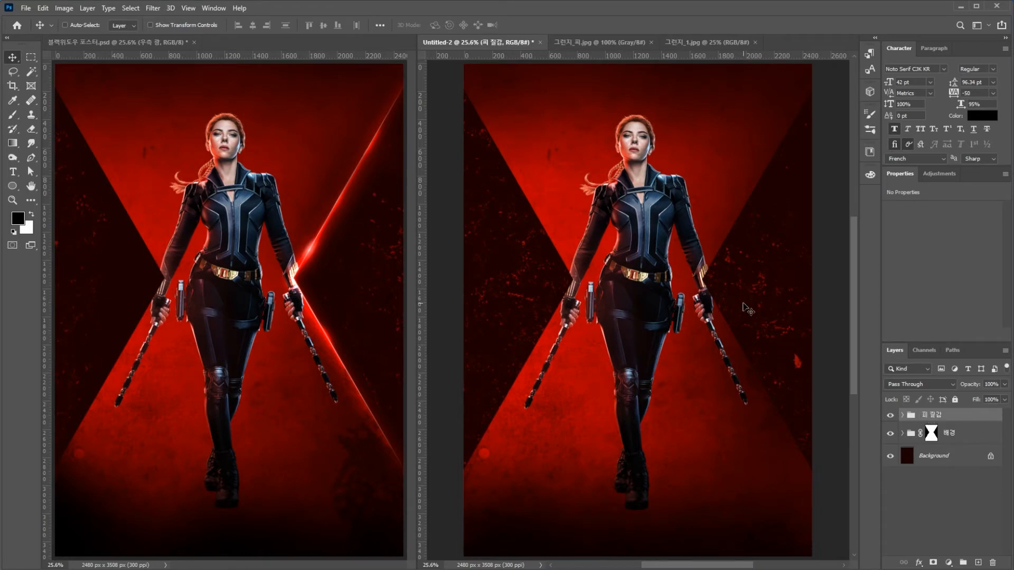
- Set the Pen tool to Shape mode with a white (ffffff) fill and no stroke
scroll(754, 260, up, 1)
scroll(787, 210, up, 1)
drag(788, 210, 666, 381)
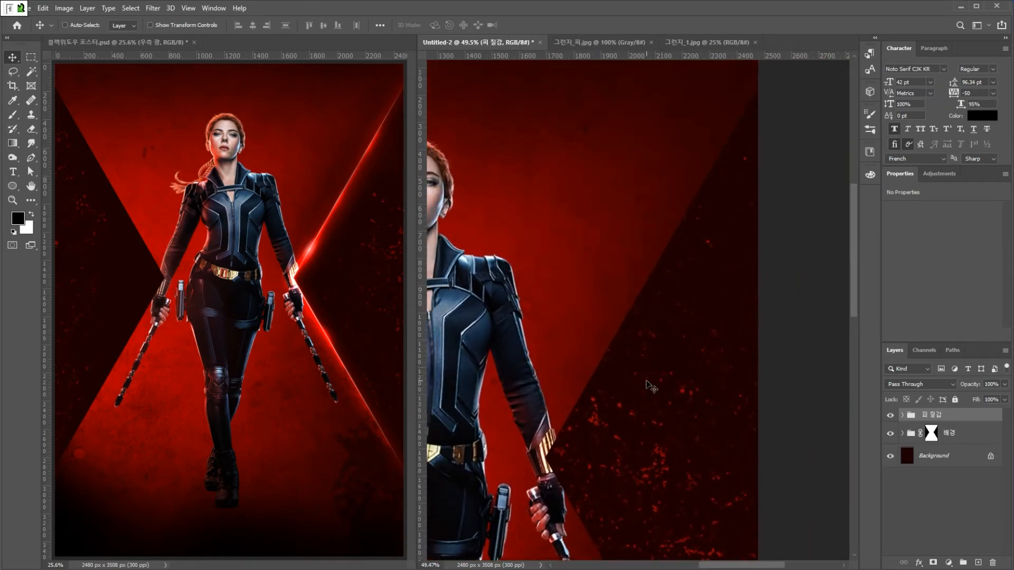
key(u)
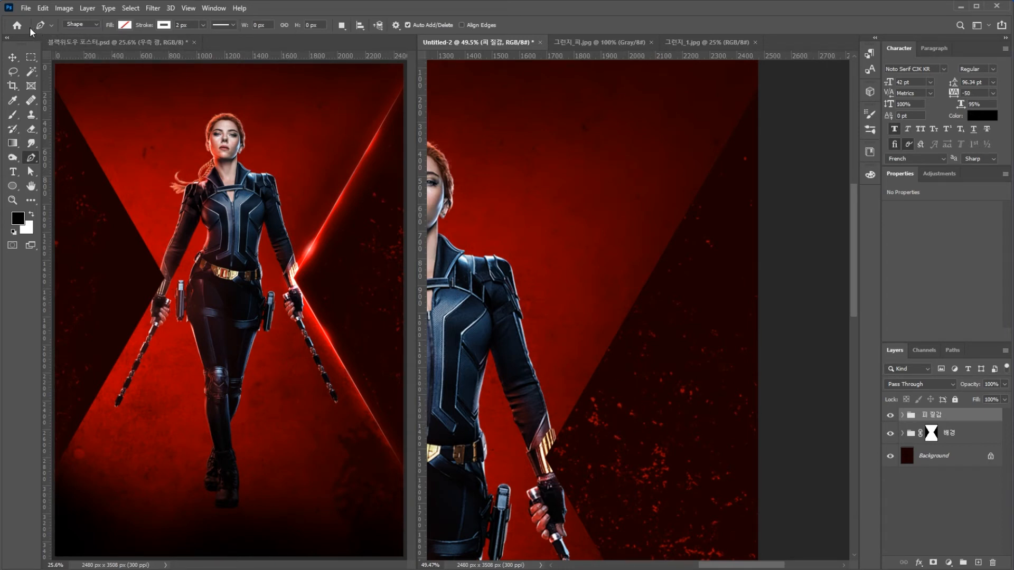
click(96, 25)
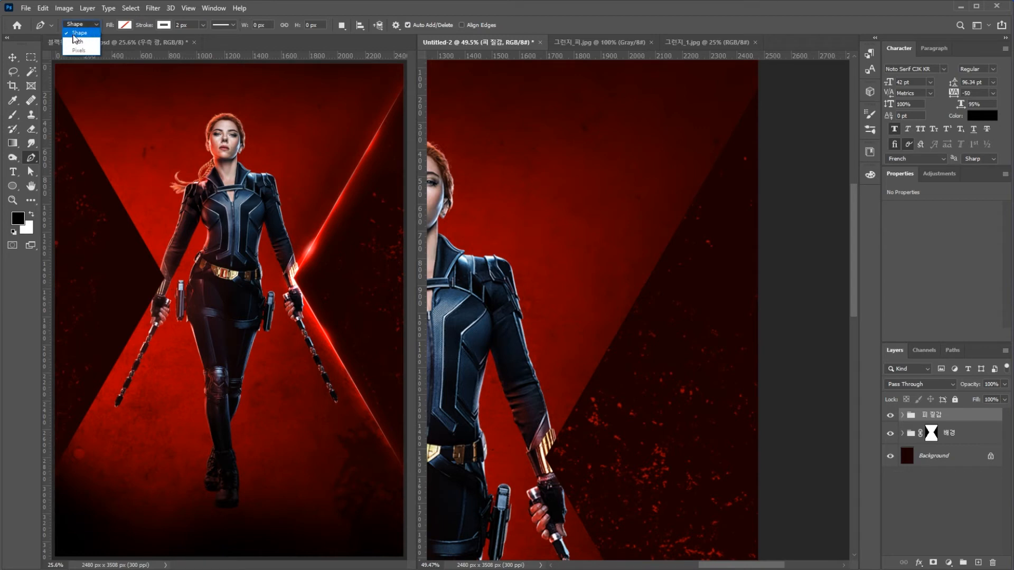
click(79, 33)
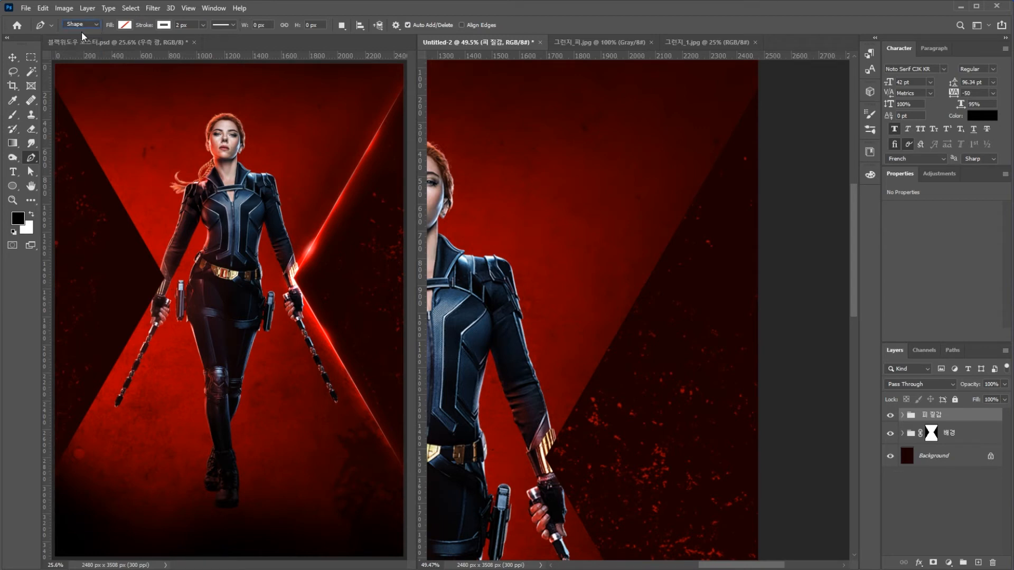
click(125, 25)
click(192, 49)
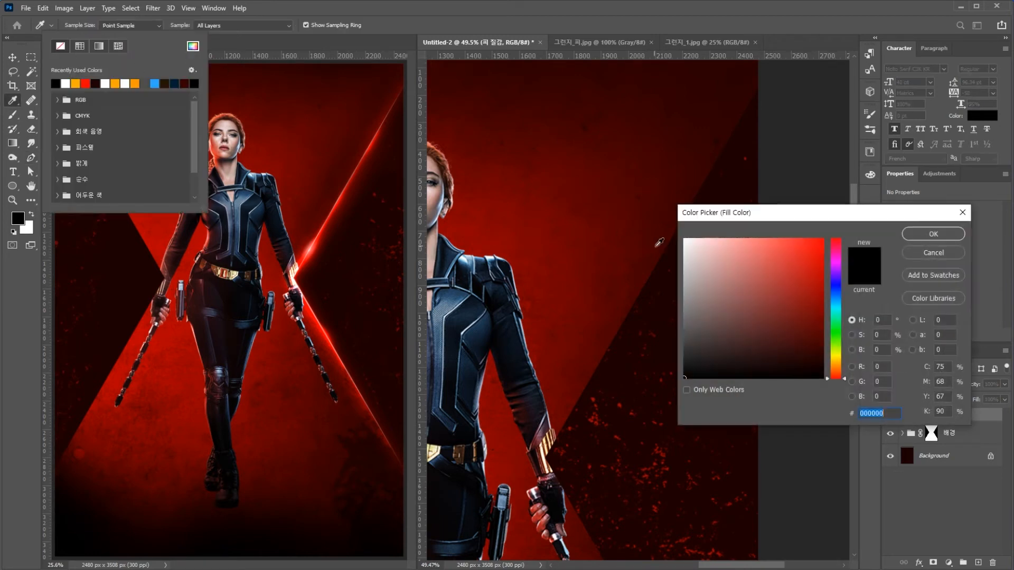
click(686, 238)
drag(733, 215, 307, 173)
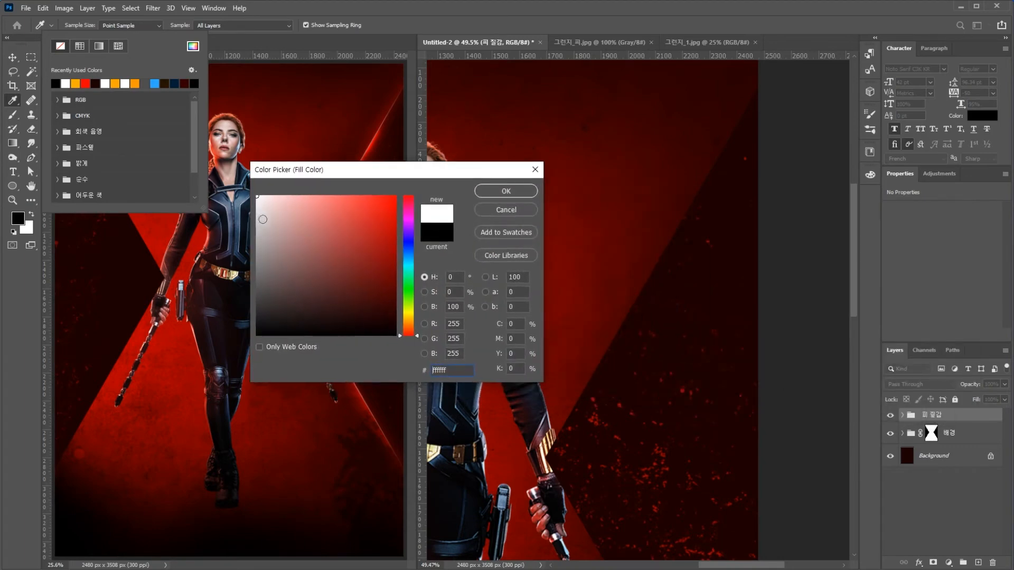
click(493, 191)
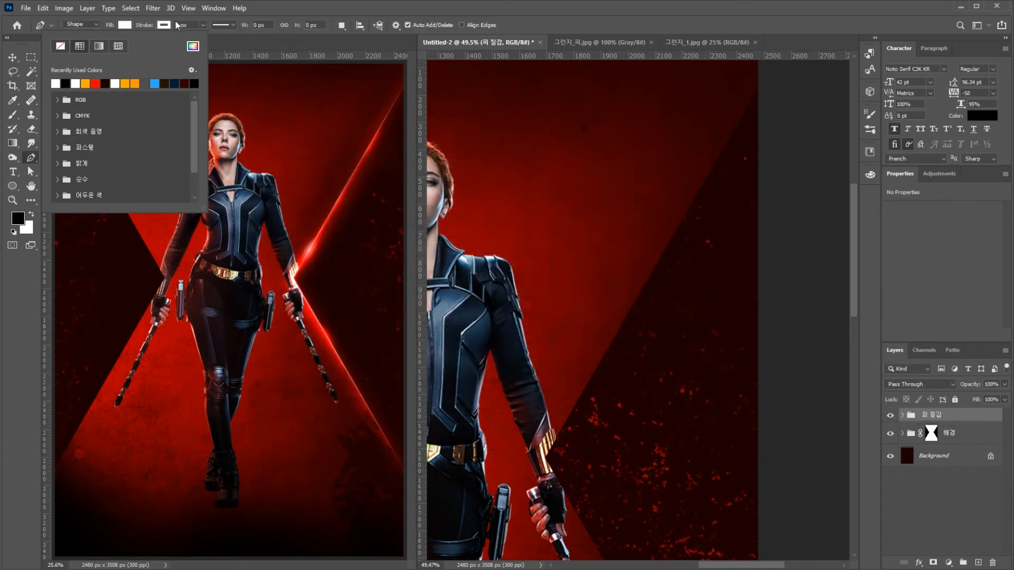
click(159, 25)
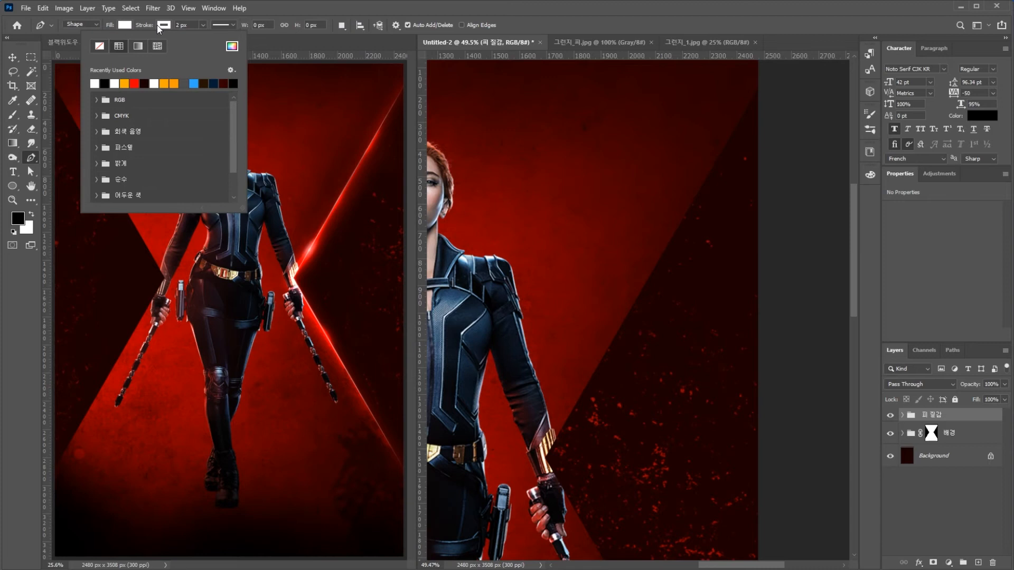
click(100, 46)
- Draw a thin white sliver, about 788 by 1353 px, along the hourglass's upper-right edge from the wrist to the poster's edge, widest mid-length
scroll(558, 465, up, 3)
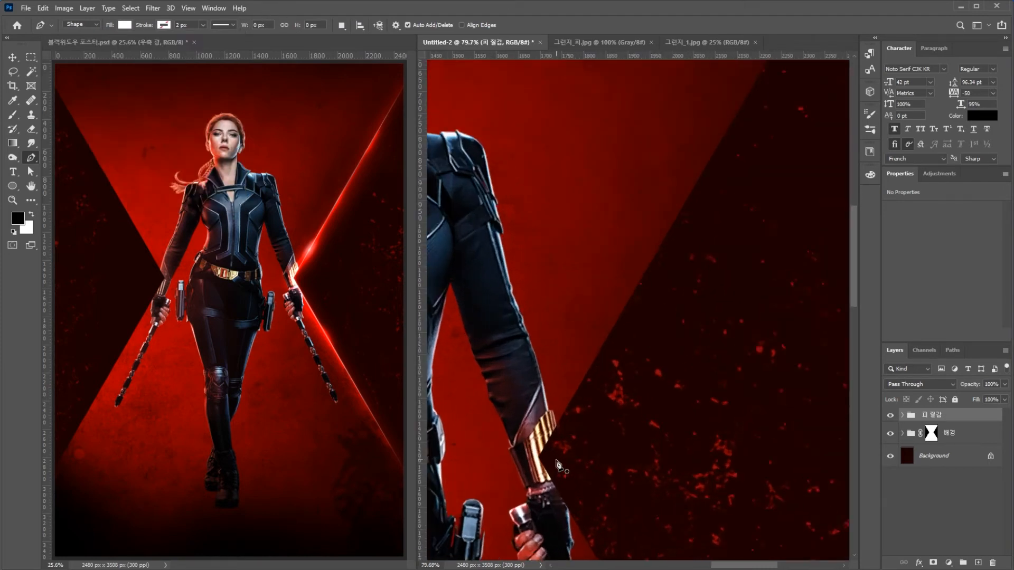
scroll(558, 465, up, 2)
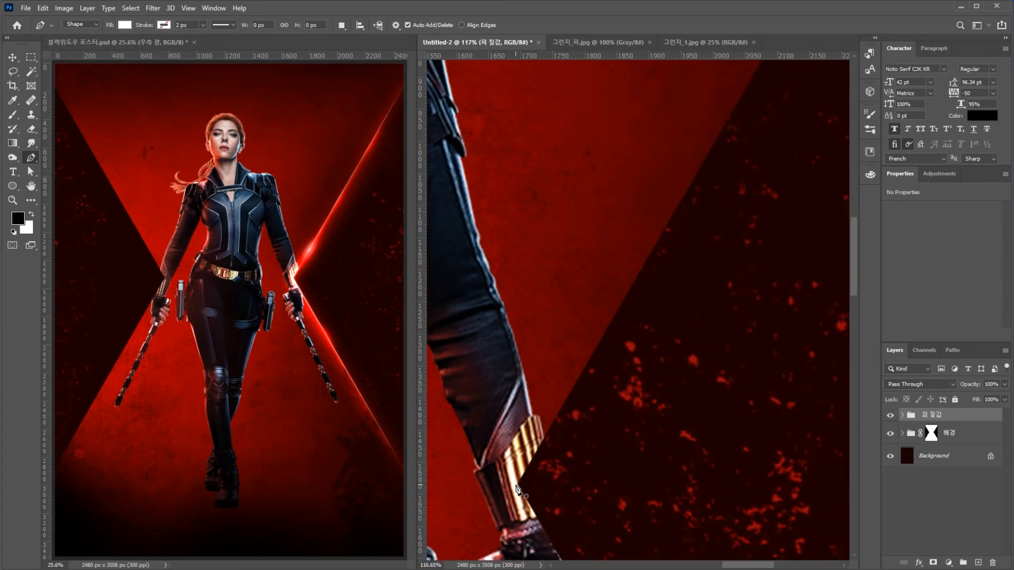
click(517, 483)
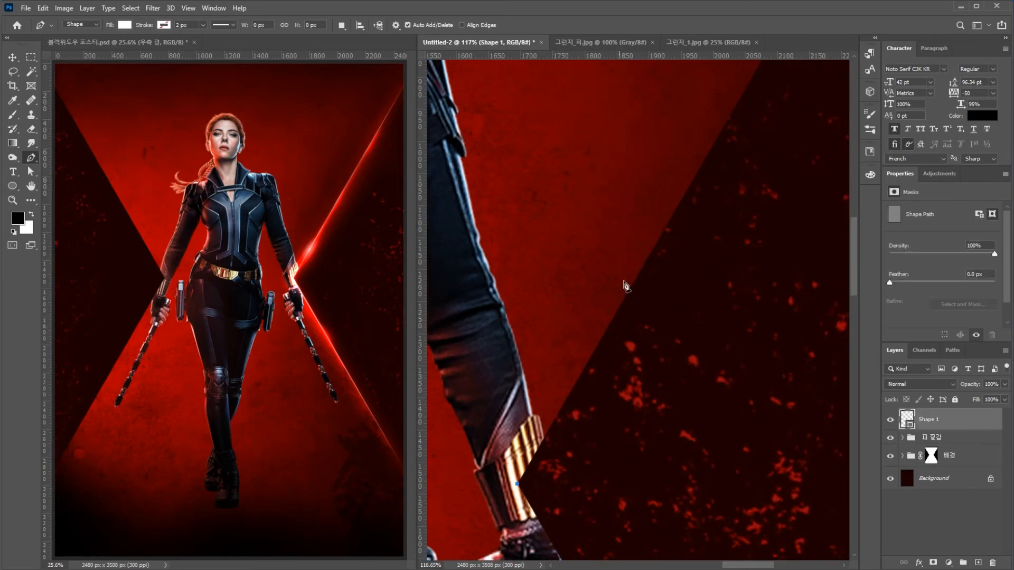
drag(736, 119, 709, 149)
scroll(711, 150, down, 2)
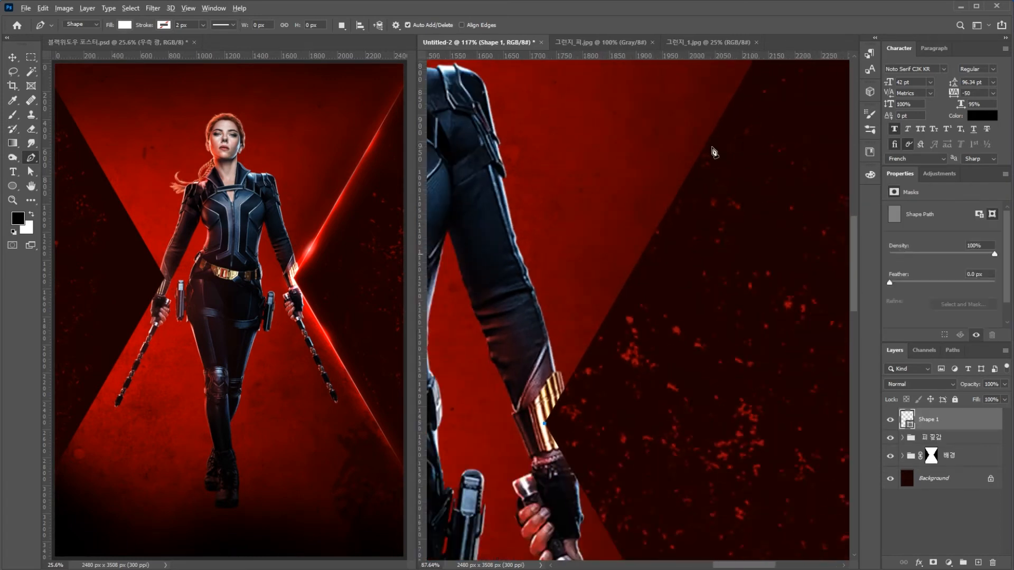
drag(755, 90, 614, 365)
scroll(618, 367, down, 2)
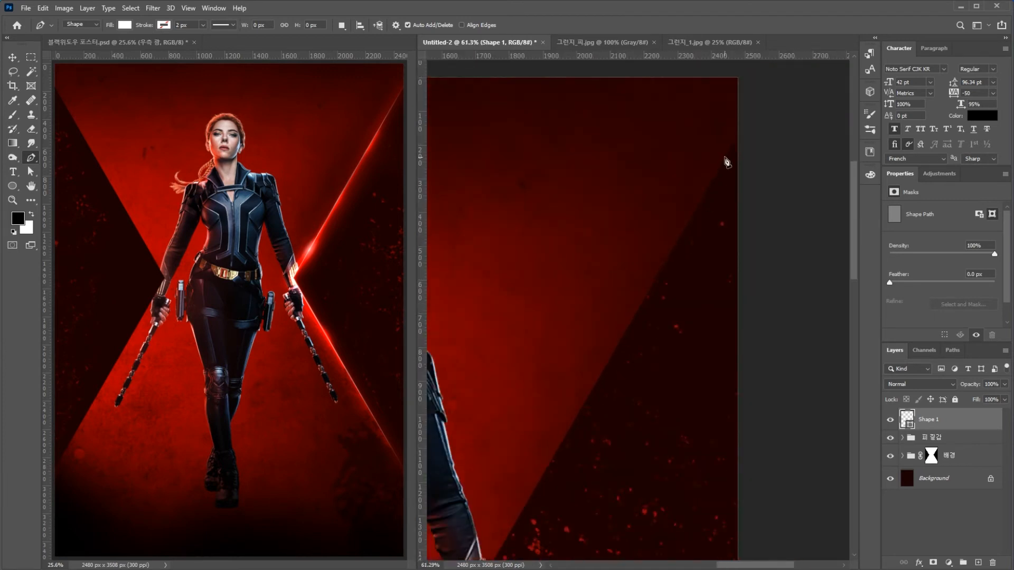
click(739, 138)
scroll(586, 386, up, 2)
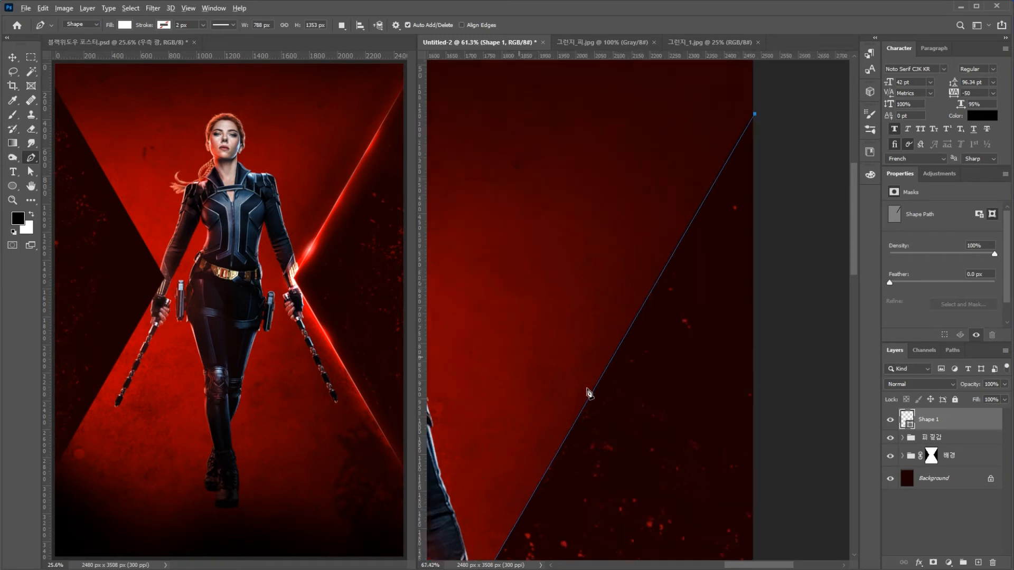
drag(588, 384, 629, 287)
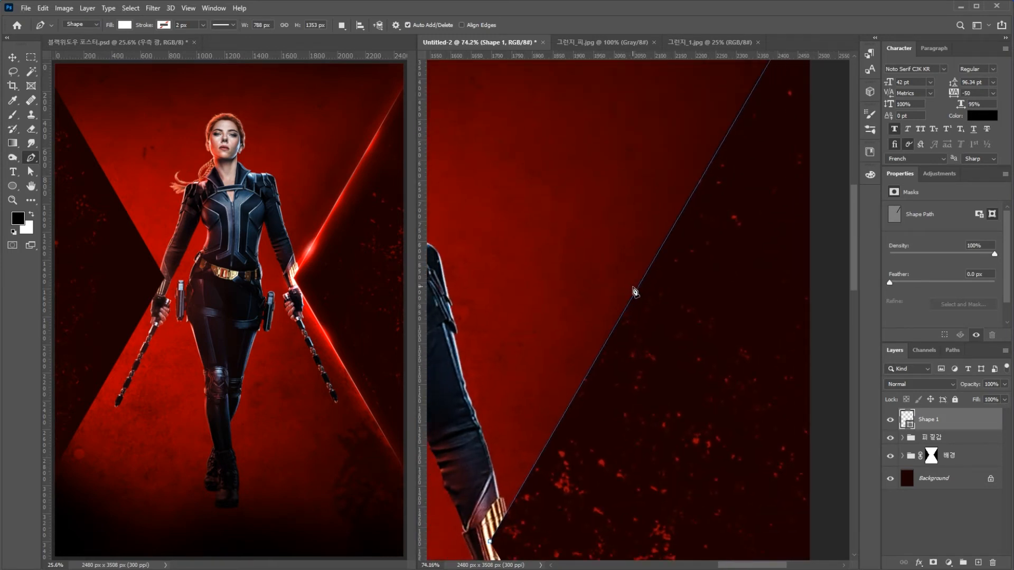
click(634, 288)
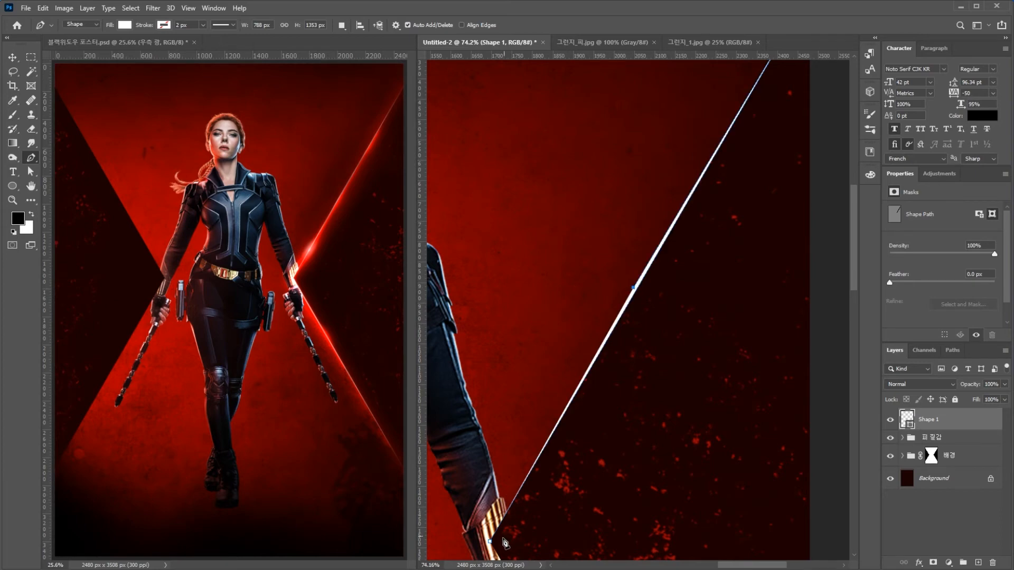
key(v)
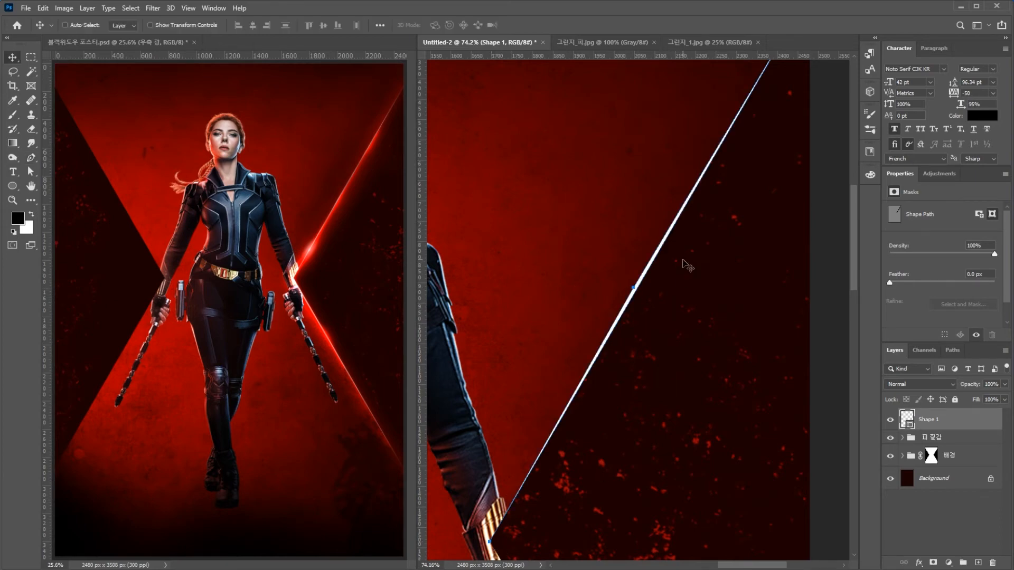
scroll(685, 328, down, 7)
key(ctrl+h)
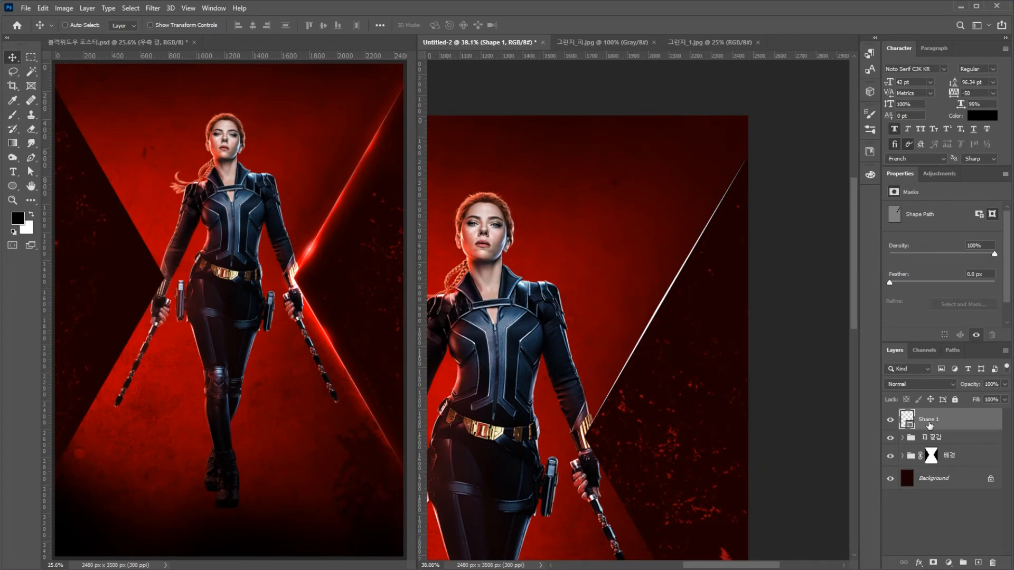
- Move the middle anchor point of the upper sliver slightly to refine its thickness along the hourglass edge
scroll(666, 313, up, 20)
key(a)
drag(650, 304, 663, 311)
key(v)
scroll(670, 317, down, 14)
drag(692, 383, 729, 415)
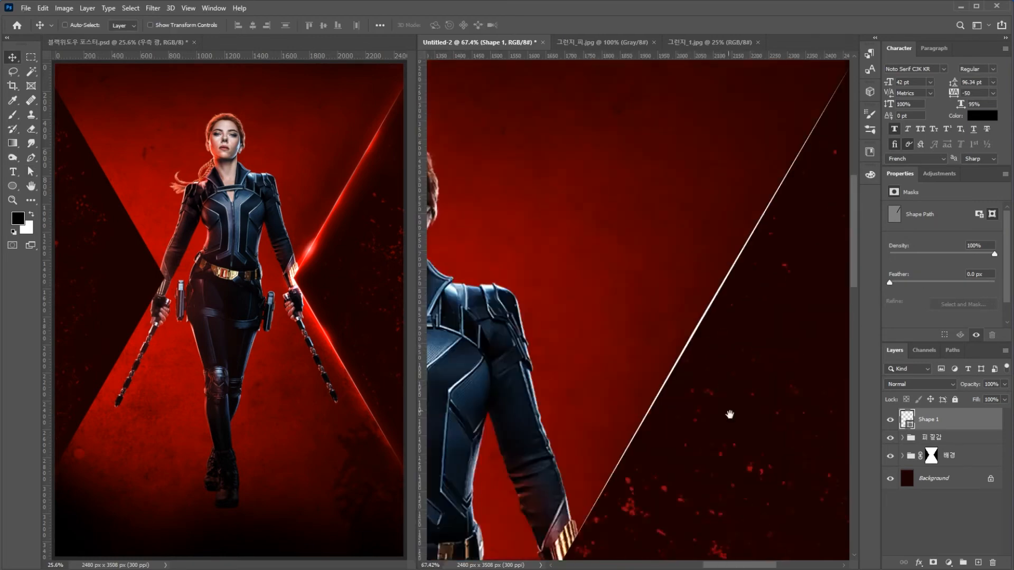
- Draw a second thin white sliver along the hourglass's lower-right edge from the wrist to the poster's right border, widest mid-length
scroll(729, 414, down, 4)
drag(733, 465, 694, 290)
drag(692, 415, 645, 211)
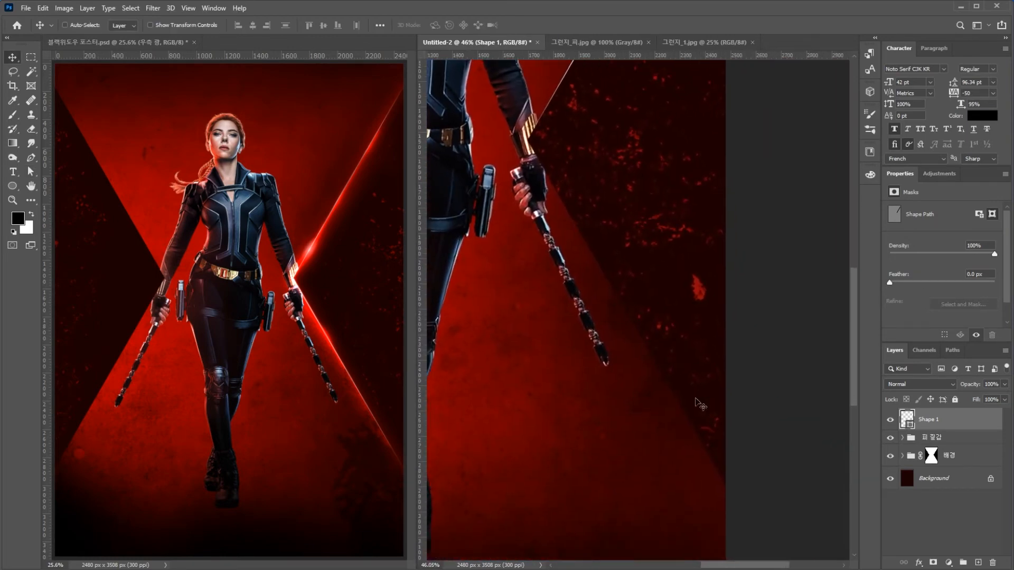
scroll(608, 293, up, 2)
key(p)
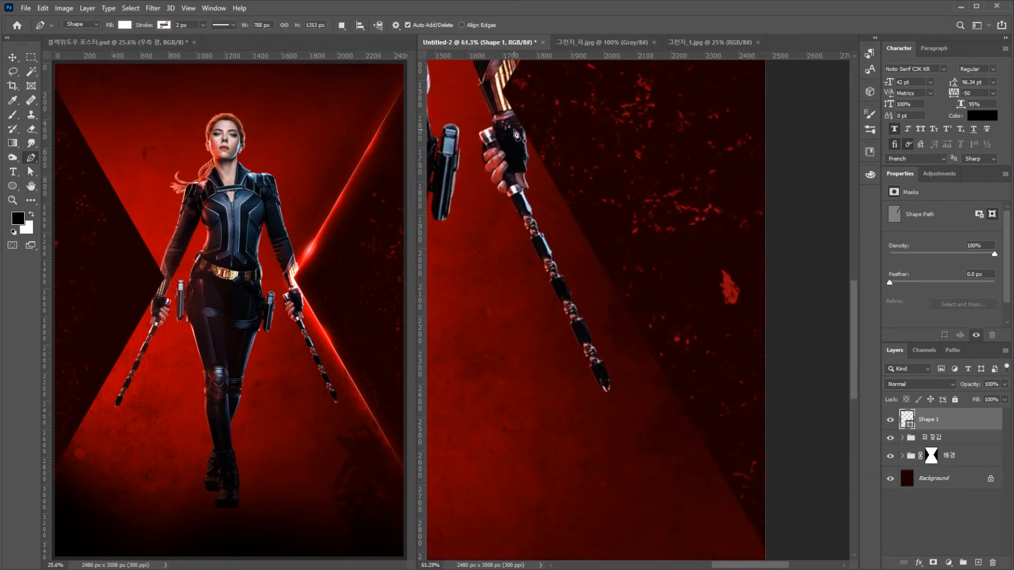
click(502, 91)
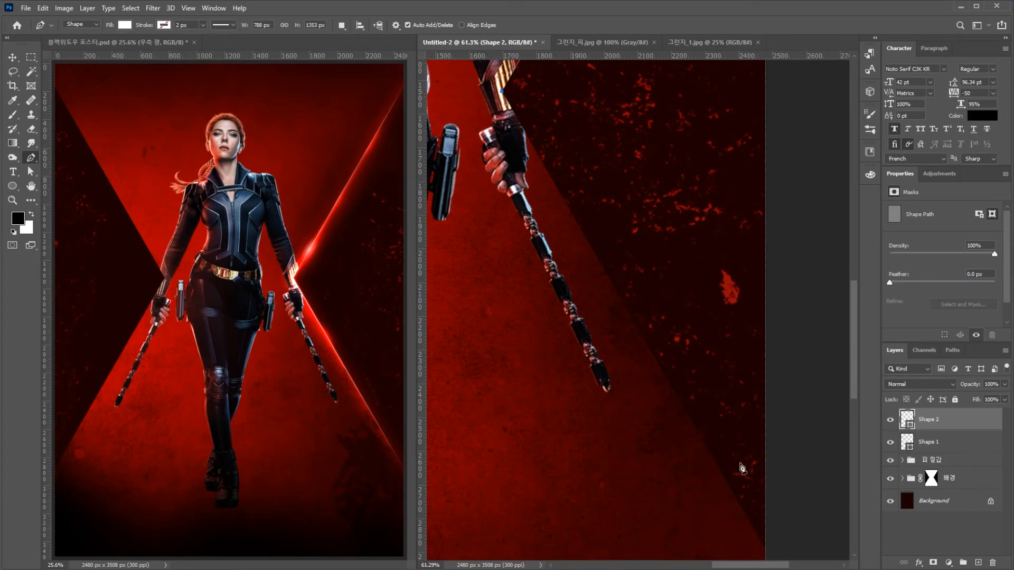
click(766, 550)
click(630, 321)
click(501, 91)
key(v)
scroll(642, 290, up, 5)
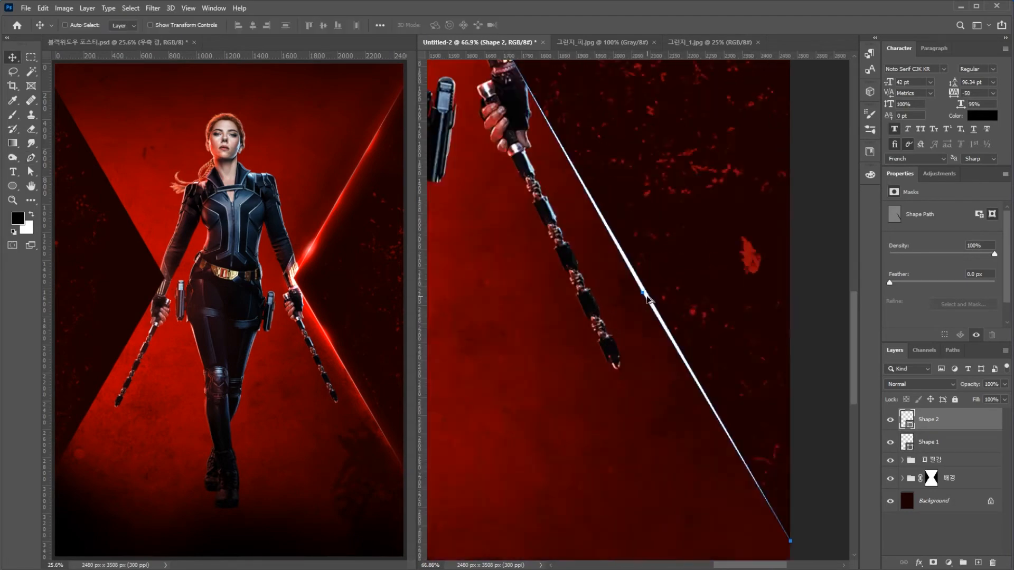
- Hide the 피 질감 and 배경 groups to examine the two slivers on the plain background, and show the groups again
scroll(710, 265, down, 6)
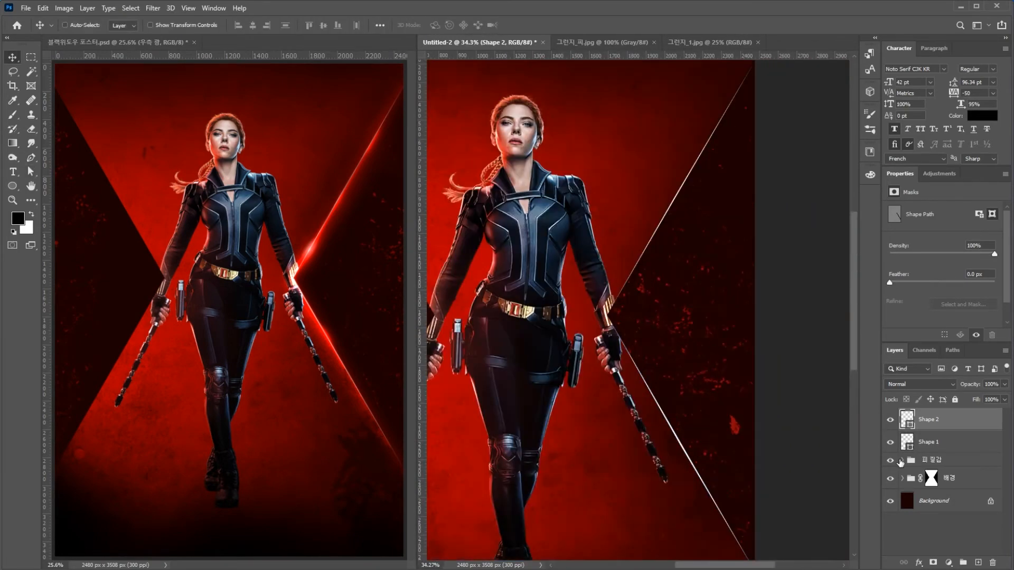
drag(891, 442, 890, 478)
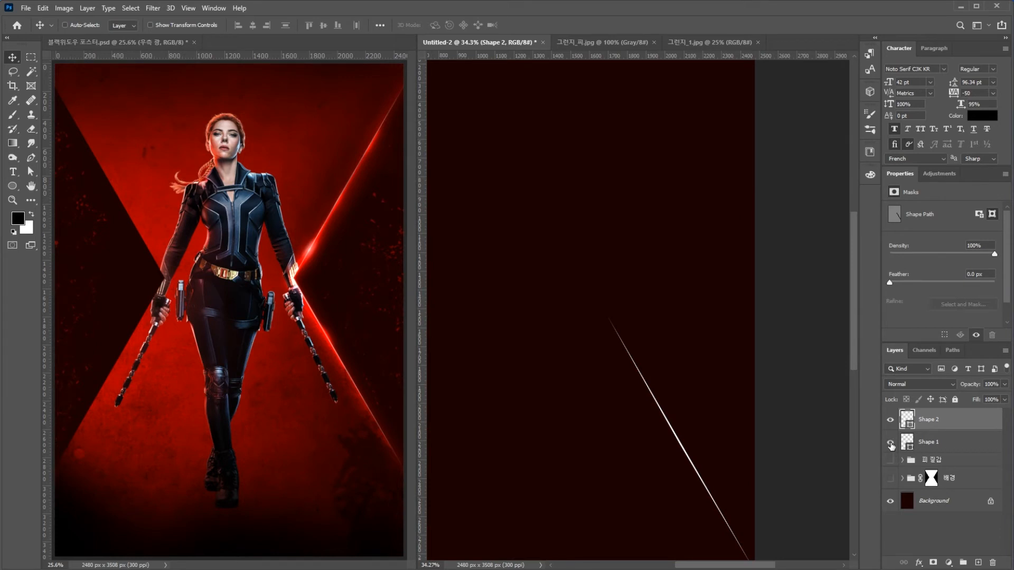
click(890, 443)
drag(692, 210, 638, 218)
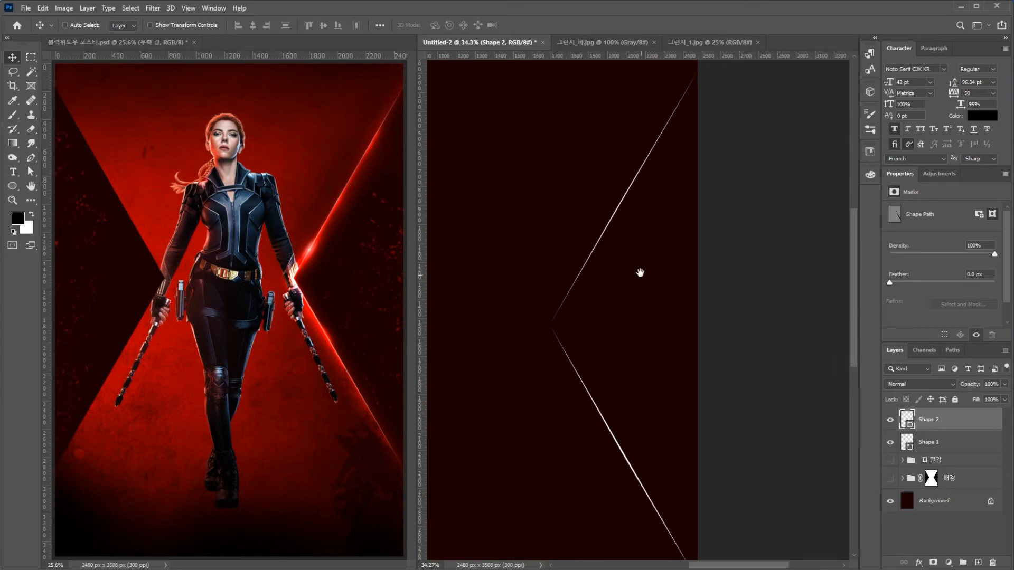
scroll(623, 264, down, 2)
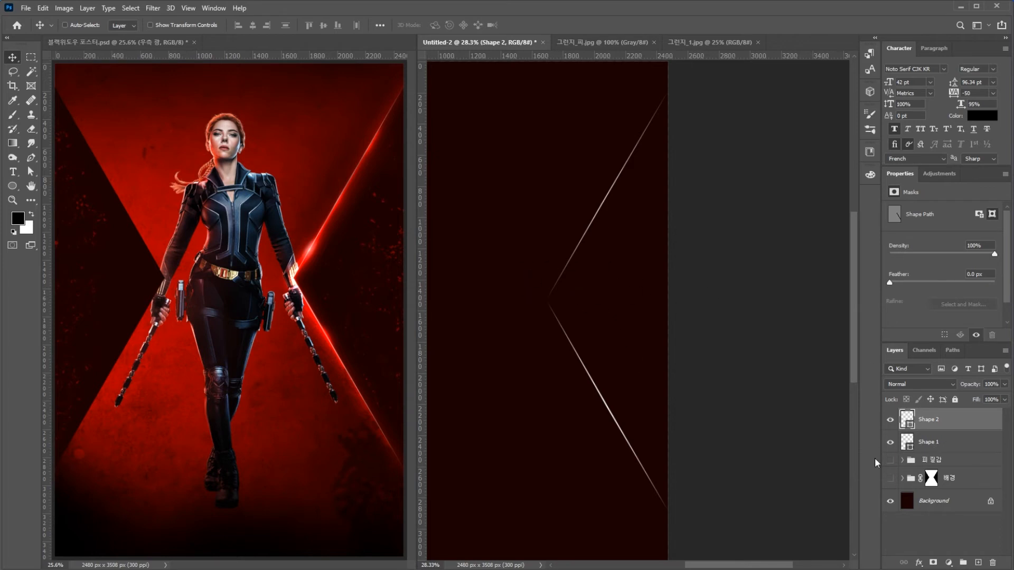
drag(888, 460, 889, 479)
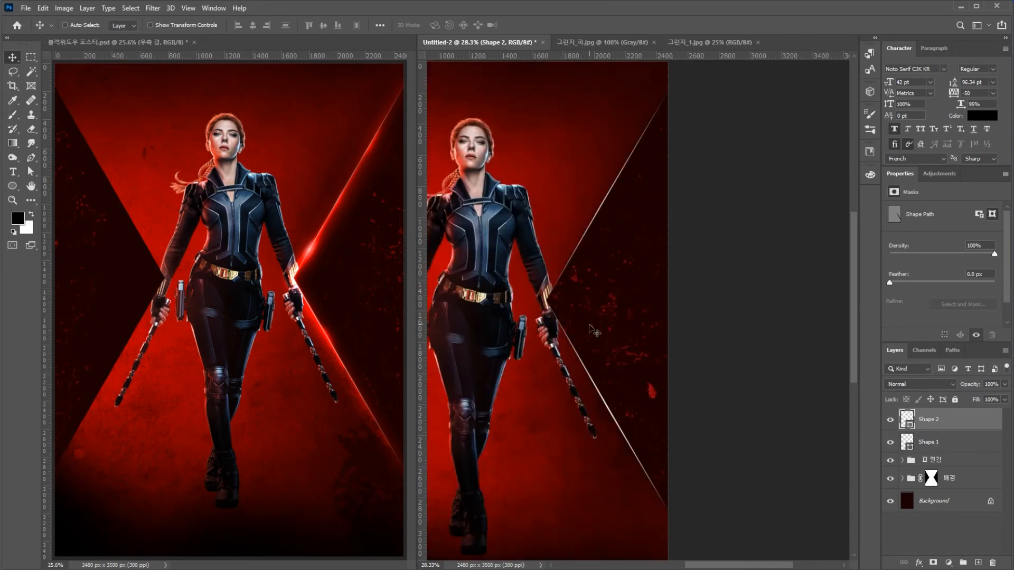
drag(582, 312, 606, 312)
scroll(608, 326, up, 3)
drag(629, 260, 626, 316)
- Rename the Shape 1 layer as 상단 광 and the Shape 2 layer as 하단 광
double_click(933, 442)
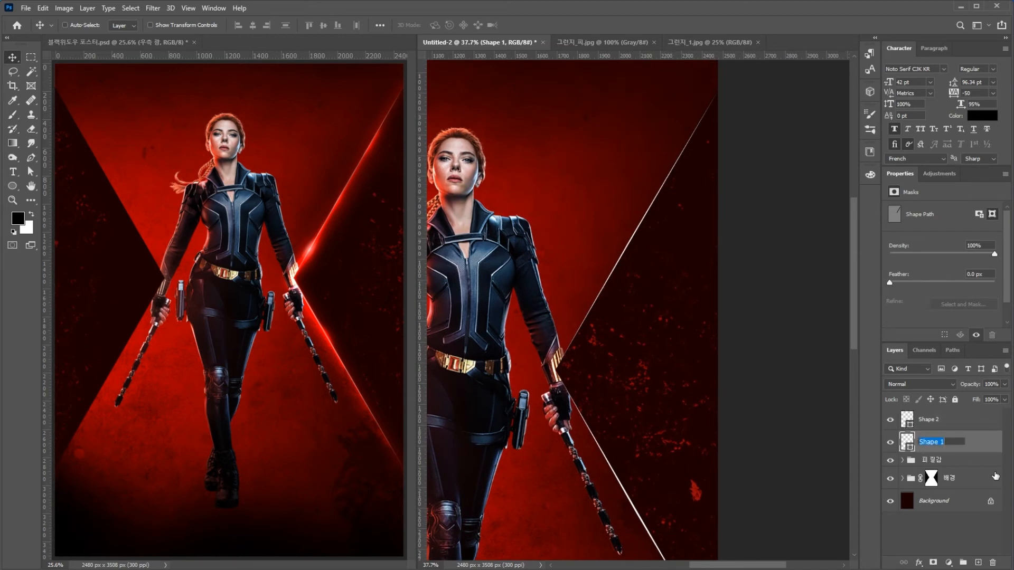
text(tkdeks rhkd)
key(Return)
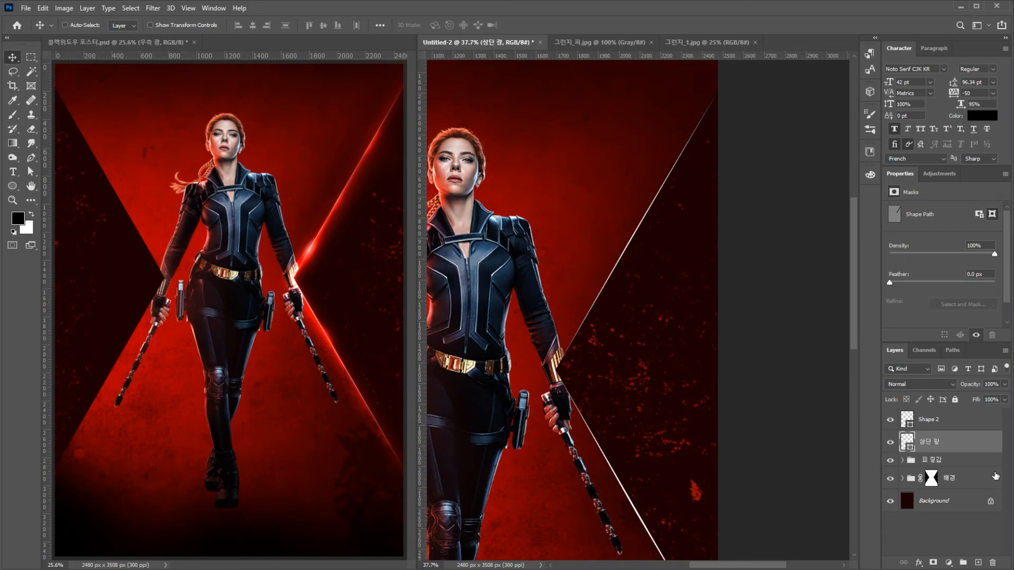
click(924, 425)
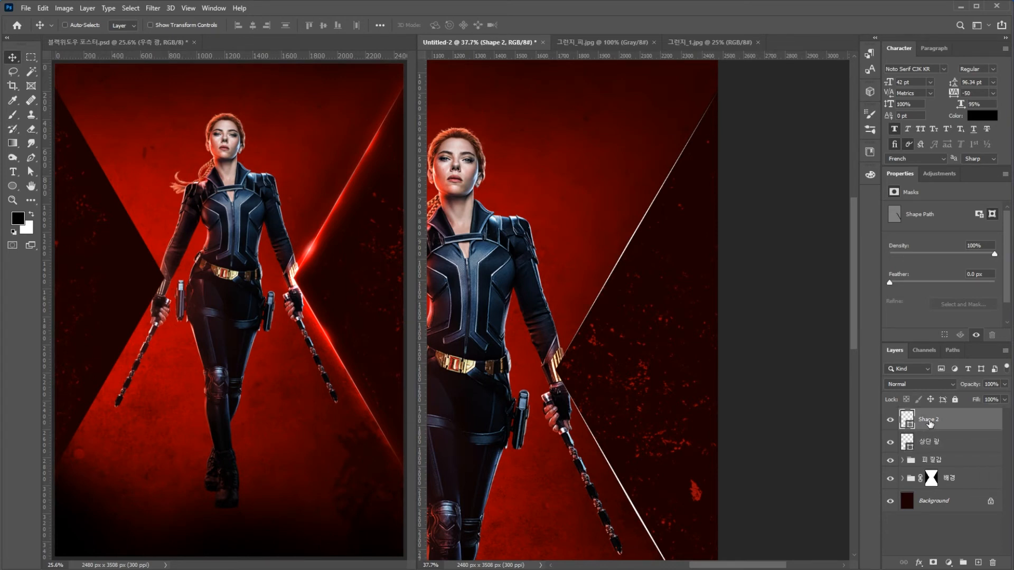
double_click(930, 423)
text(gkeks rhkd)
key(Return)
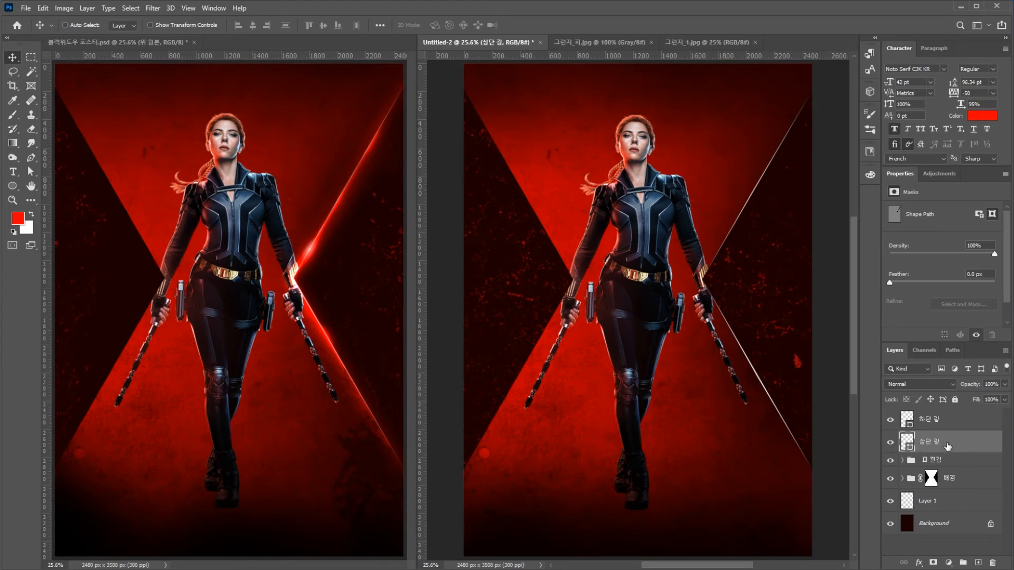
- Put the 상단 광 layer in a new group, duplicate it there and select the original layer
key(ctrl+g)
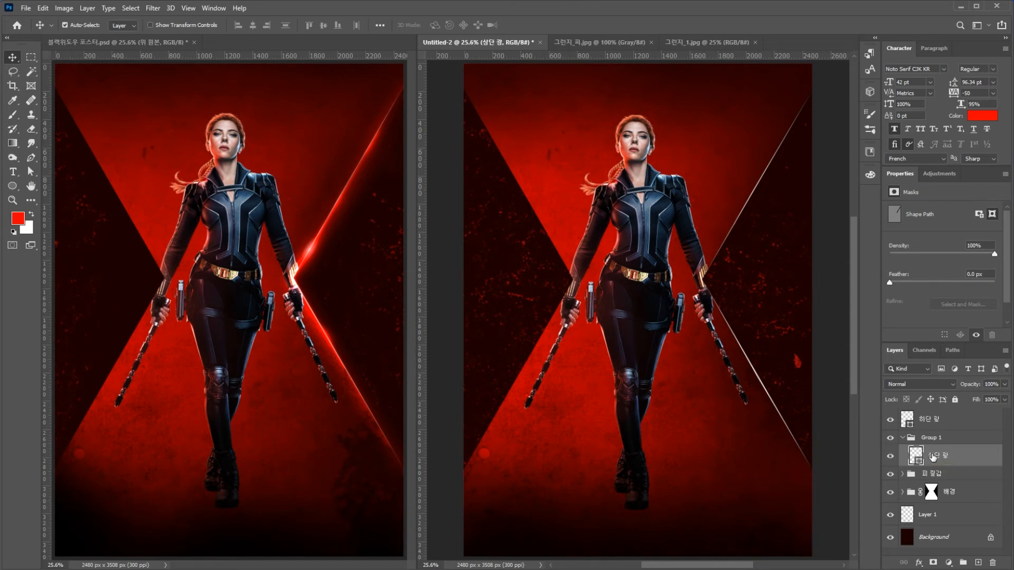
key(ctrl+j)
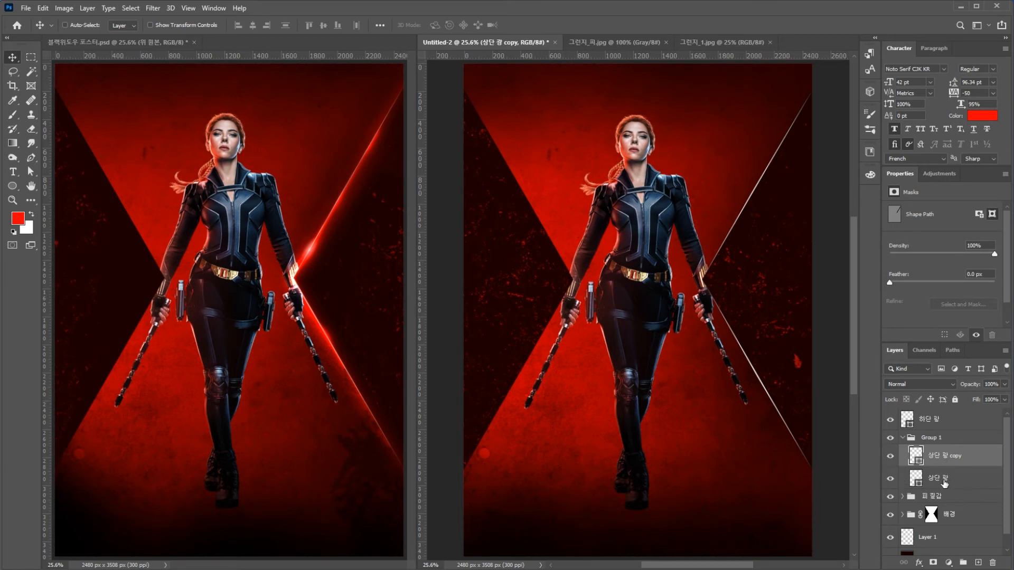
click(938, 480)
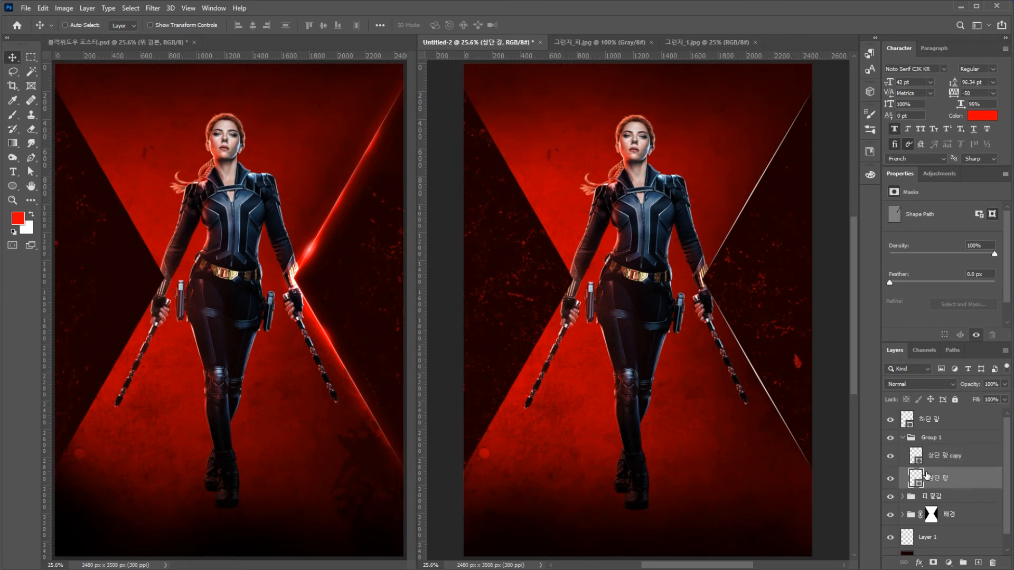
- Add an Outer Glow to the 상단 광 layer with Vivid Light blending, 100% opacity, 8% spread, 120 px size and 79% range
double_click(969, 484)
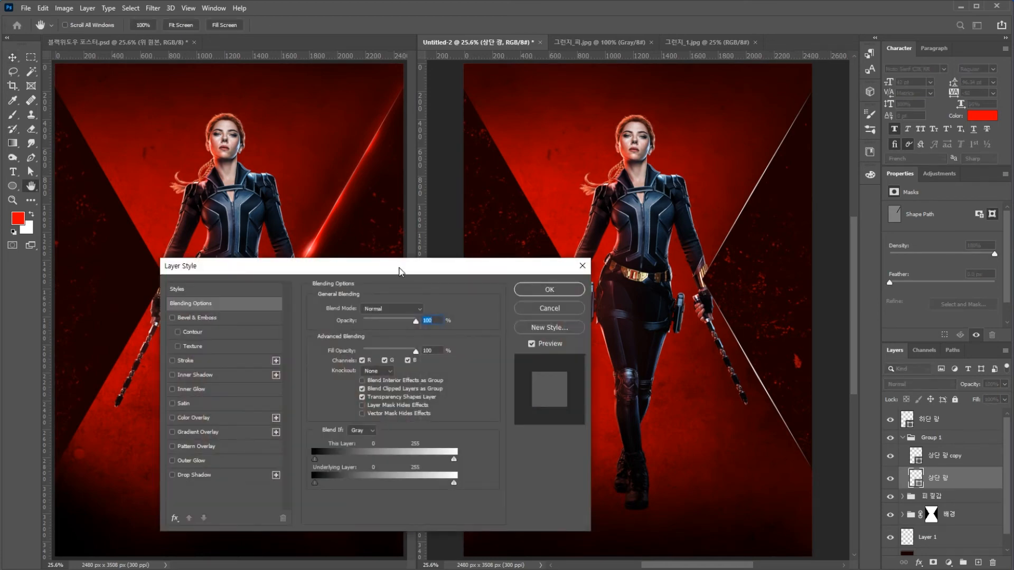
drag(399, 271, 591, 196)
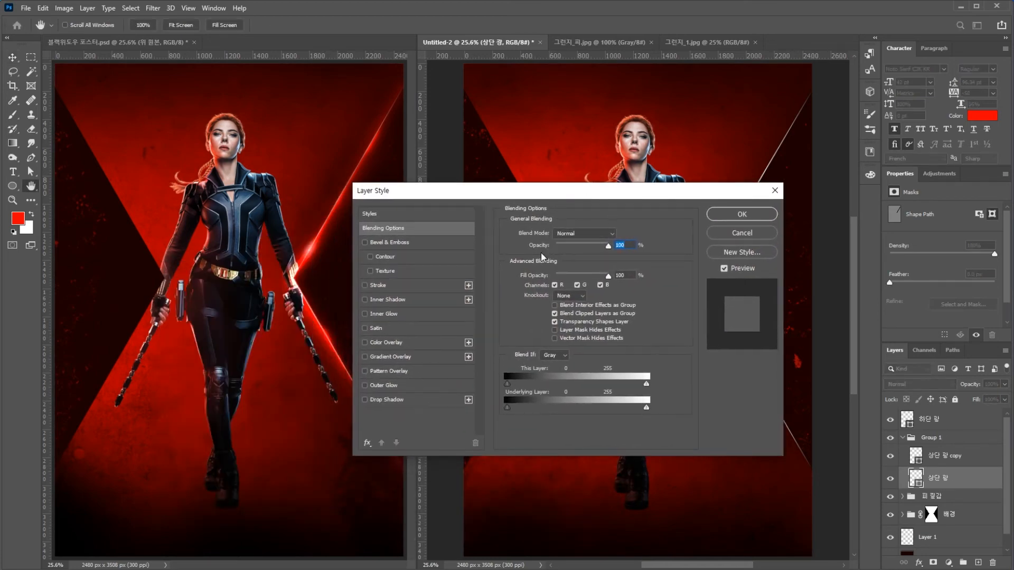
click(381, 388)
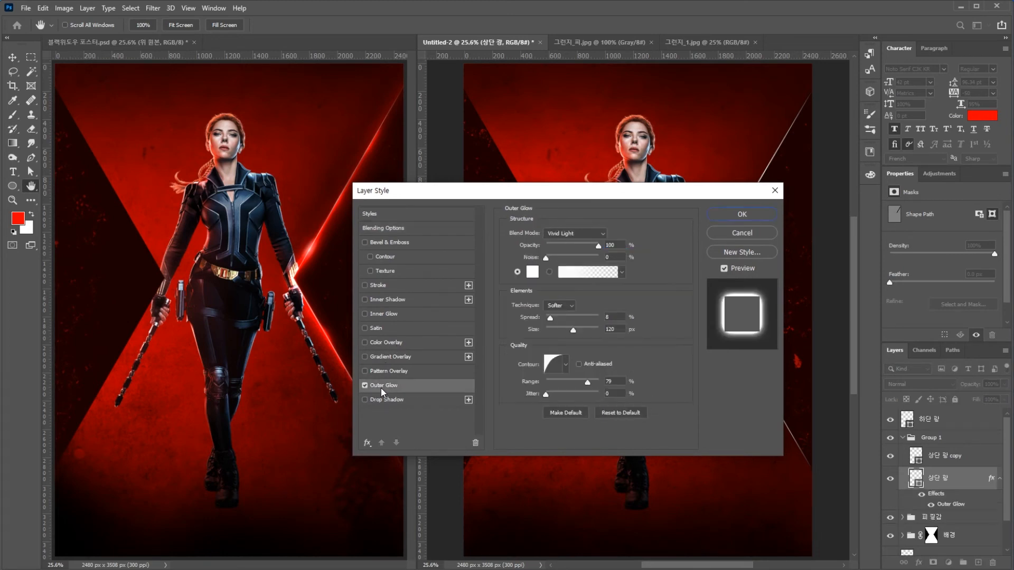
drag(614, 200, 483, 210)
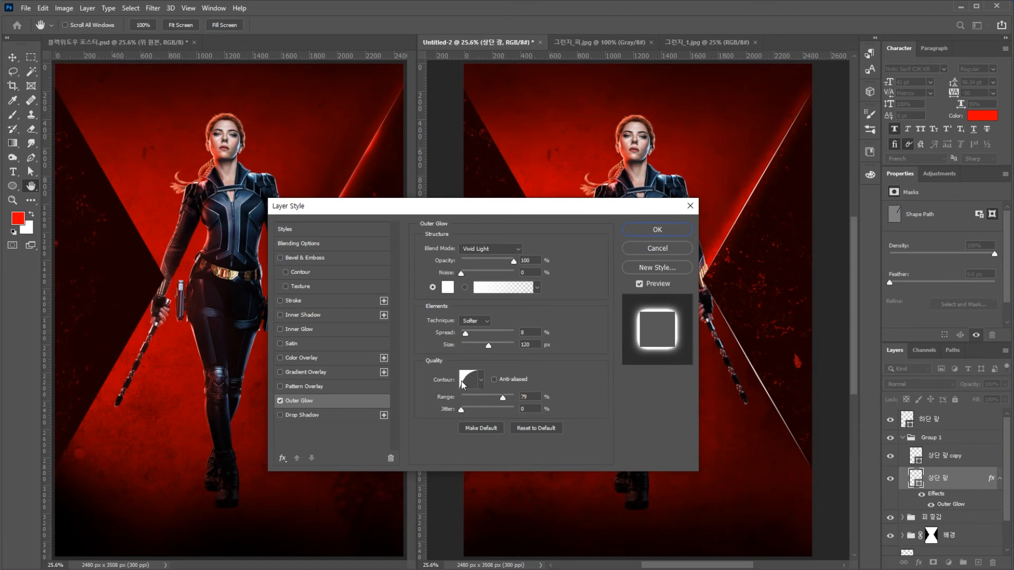
click(481, 381)
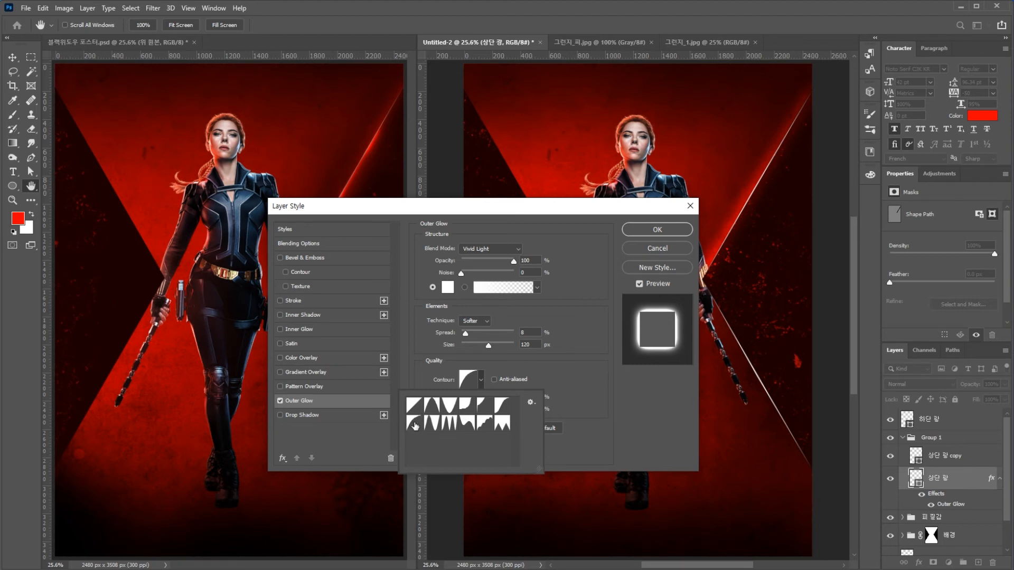
click(563, 373)
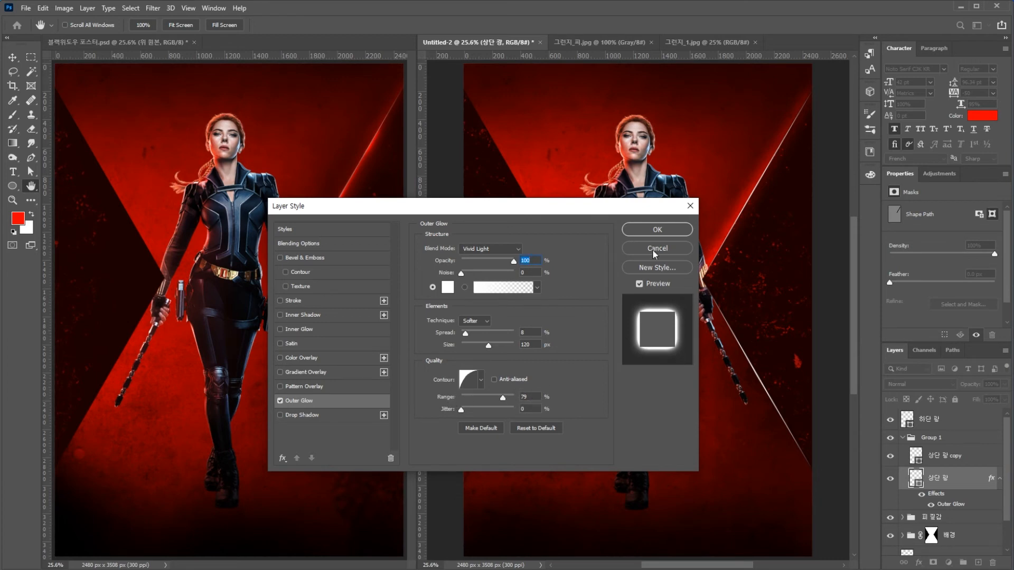
click(664, 230)
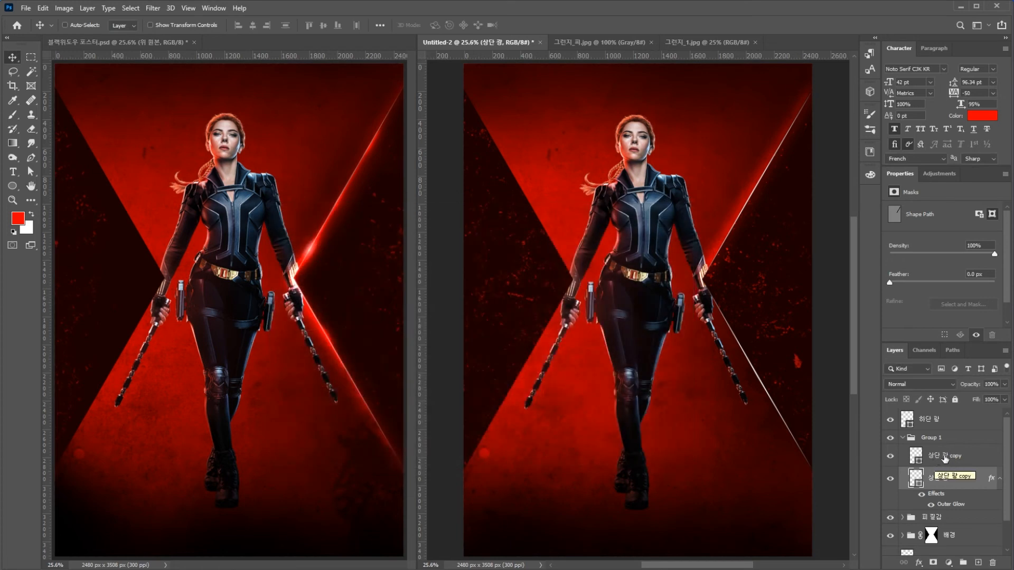
- Give the 상단 광 copy layer an Outer Glow with Color Dodge blending, 80% opacity, 3% spread and 27 px size
click(950, 461)
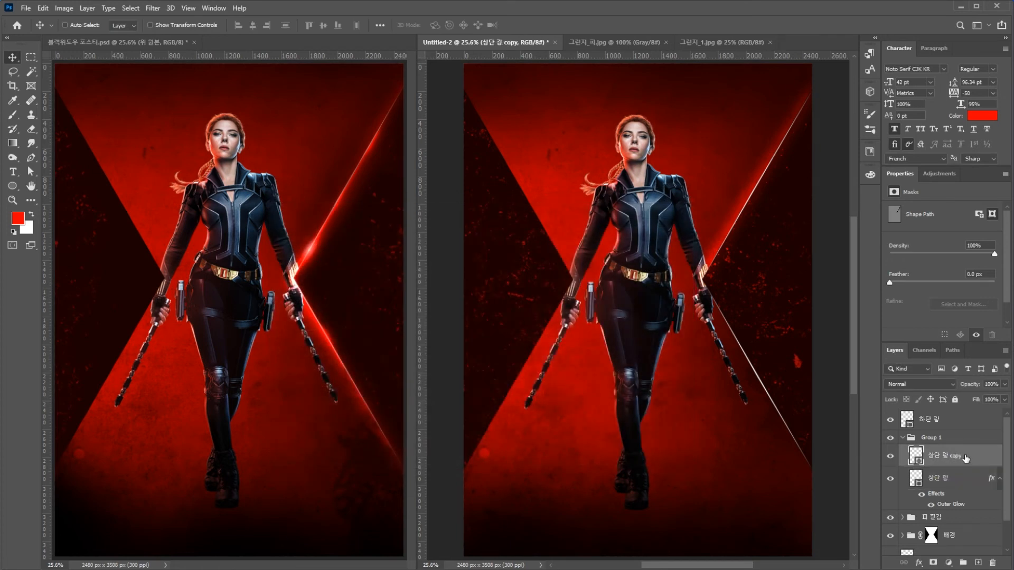
double_click(984, 458)
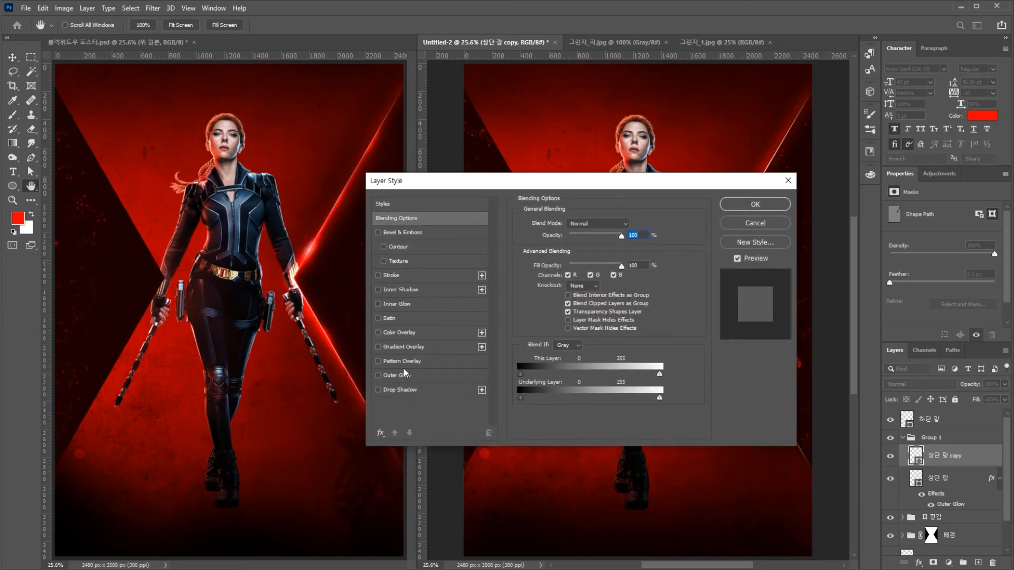
click(395, 376)
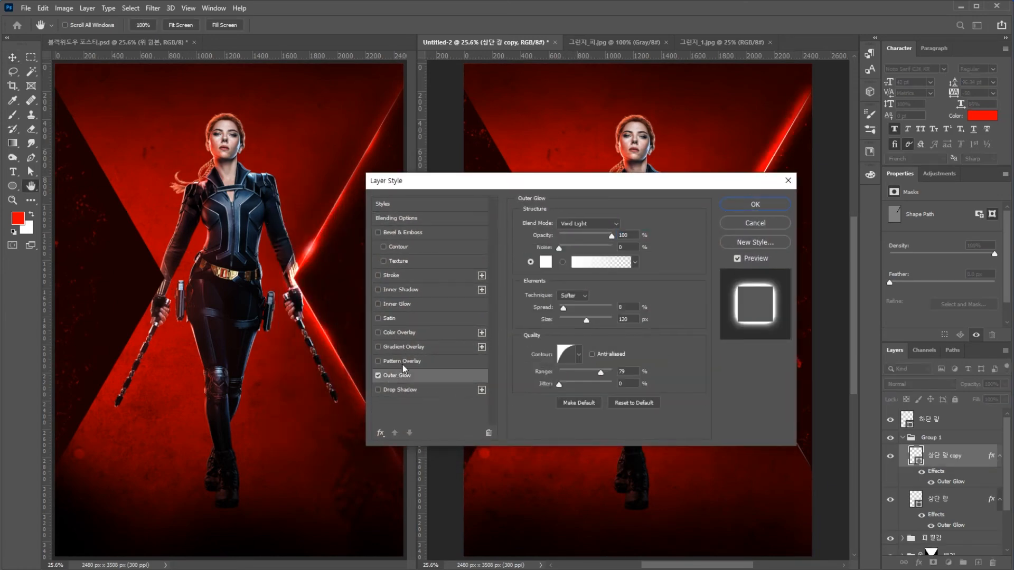
click(539, 262)
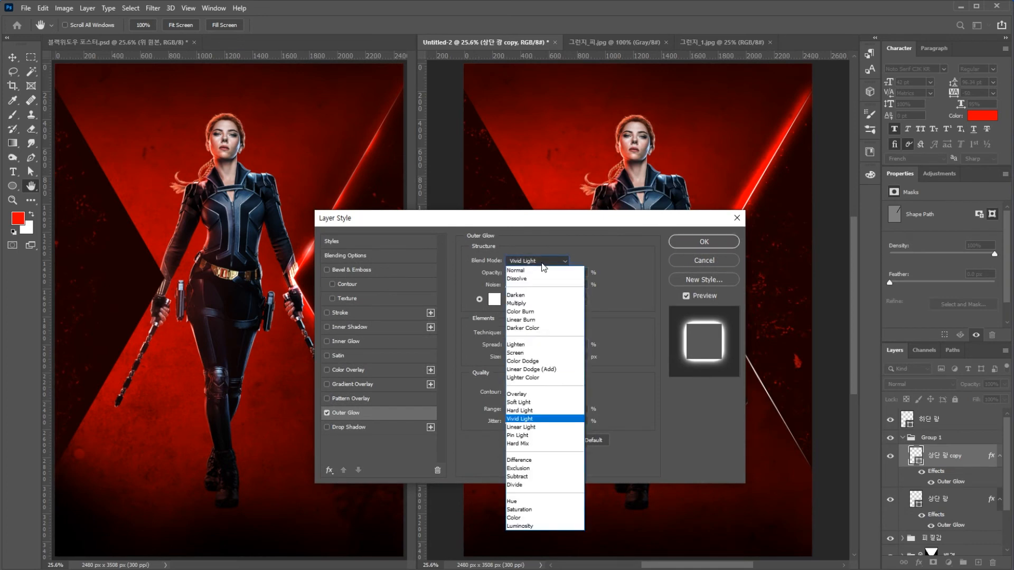
click(533, 361)
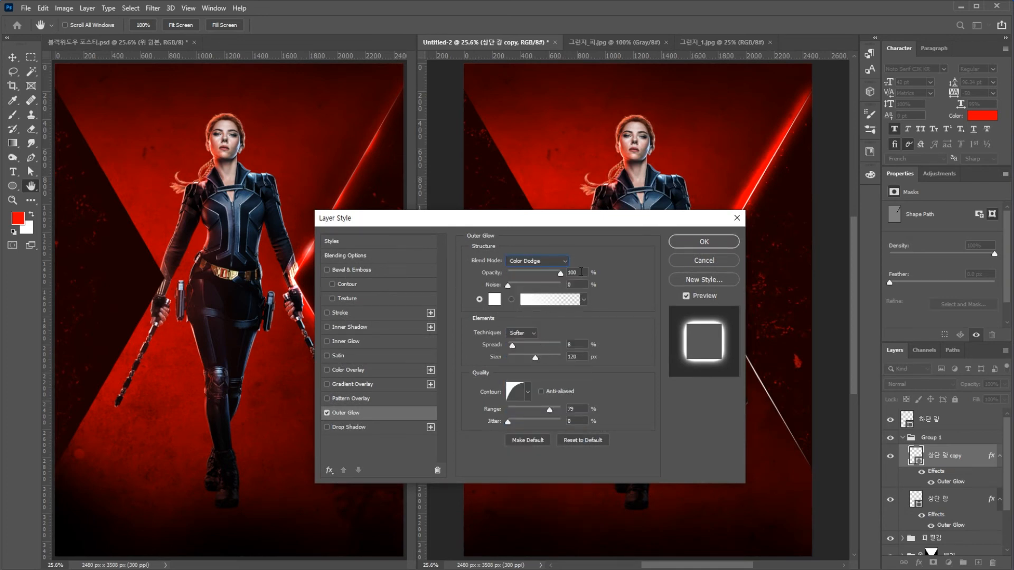
text(80)
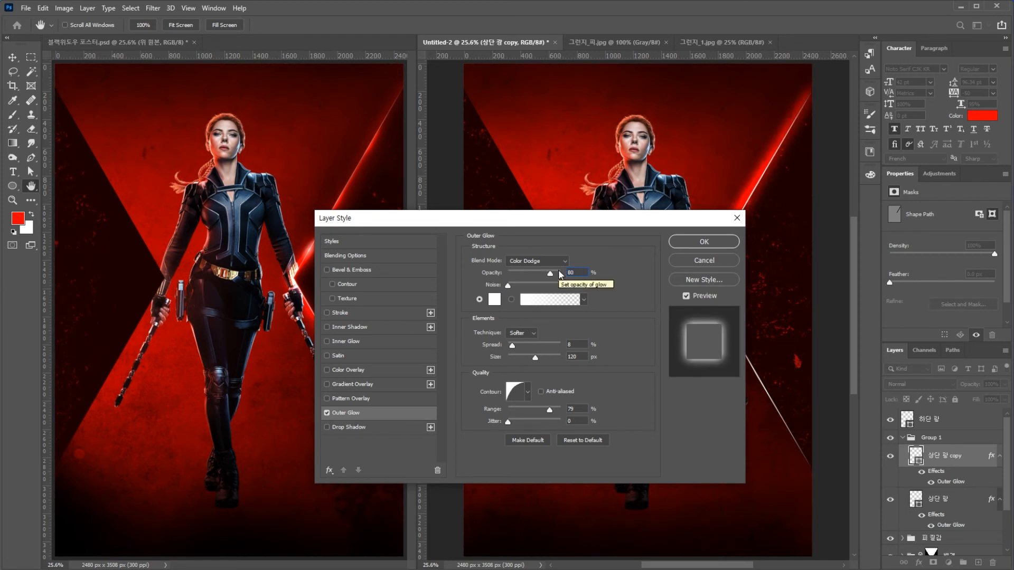
text(3)
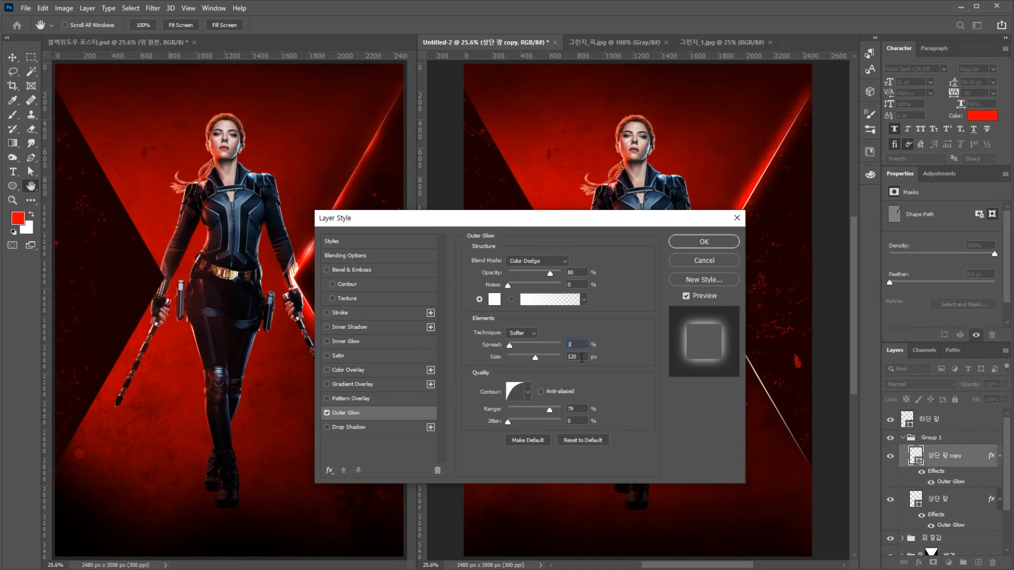
key(Tab)
text(27)
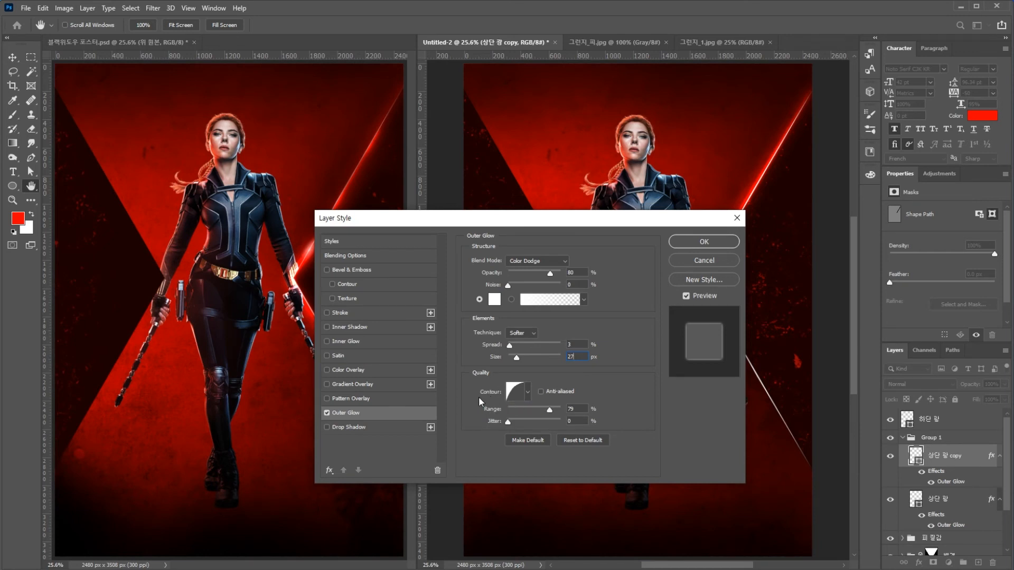
- Set the copy's Outer Glow to a linear contour with a 100% range and apply the layer style
click(527, 393)
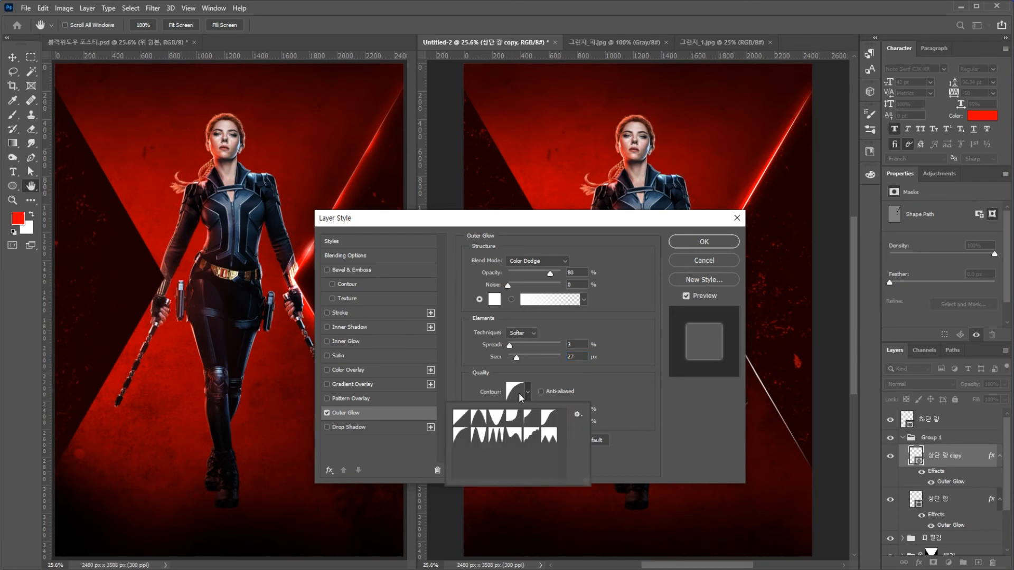
click(458, 419)
click(604, 406)
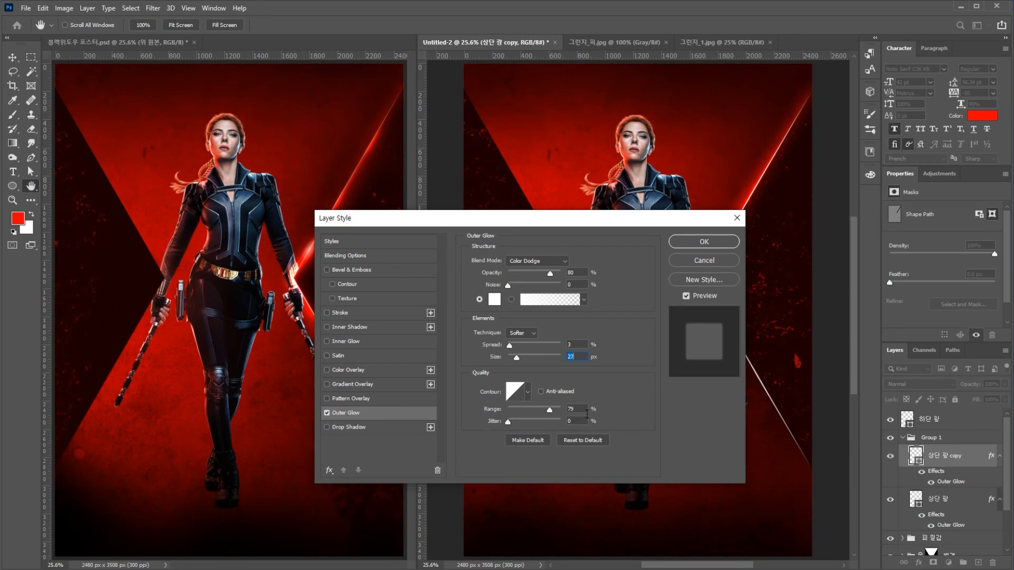
click(587, 413)
text(100)
click(683, 240)
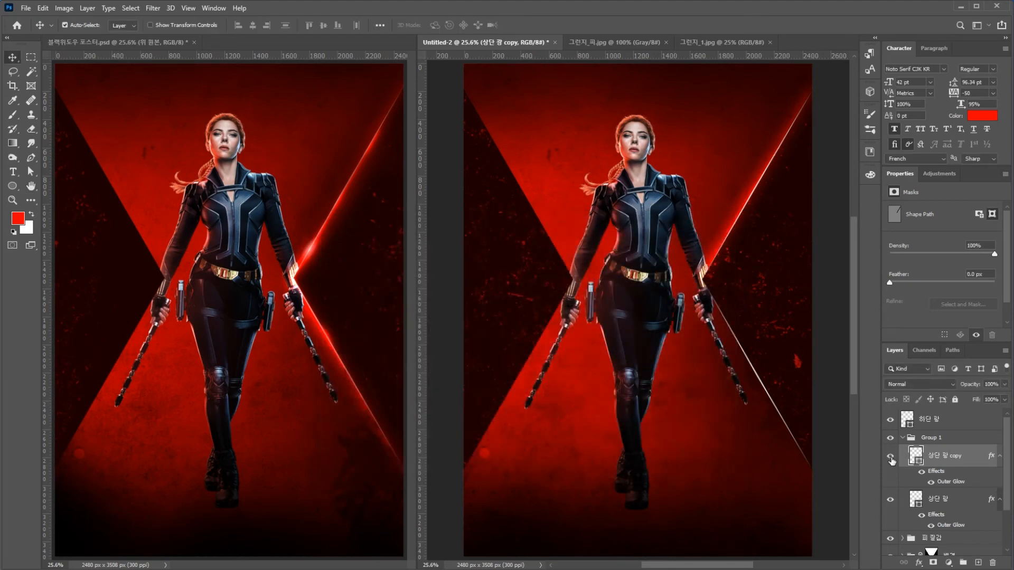
- On a new layer above 상단 광 copy, paint one soft white 300 px dab at 100% flow on the upper-right sliver near the wrist
key(ctrl+shift+alt+n)
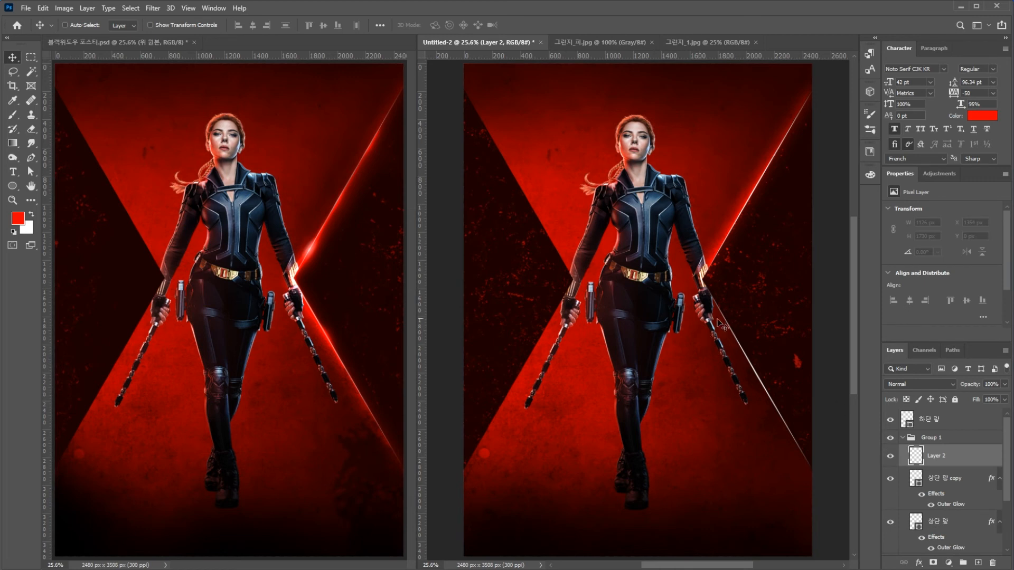
key(b)
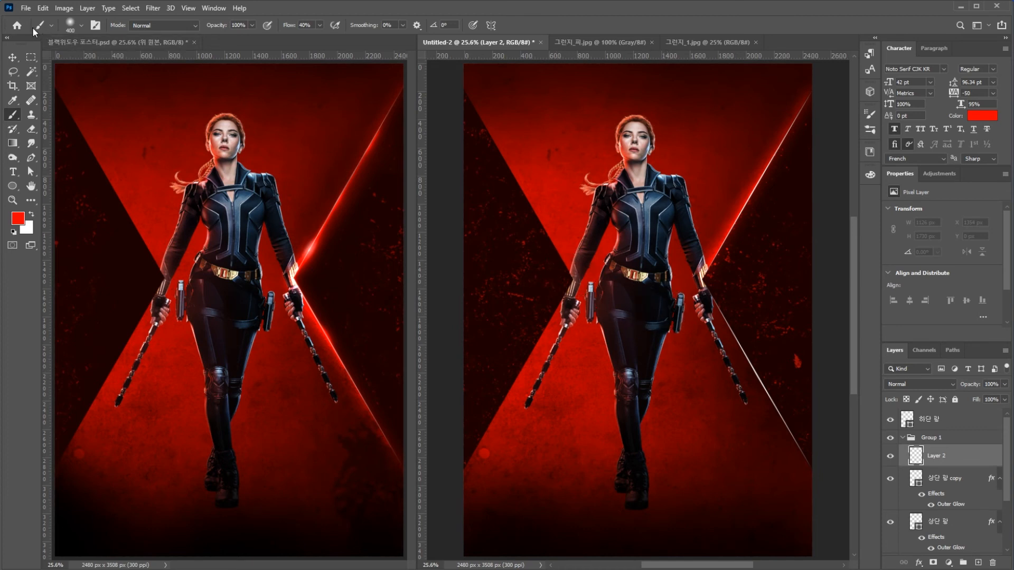
click(308, 25)
text(10)
scroll(713, 269, up, 5)
drag(718, 253, 602, 322)
key(bracketleft)
key(bracketleft)
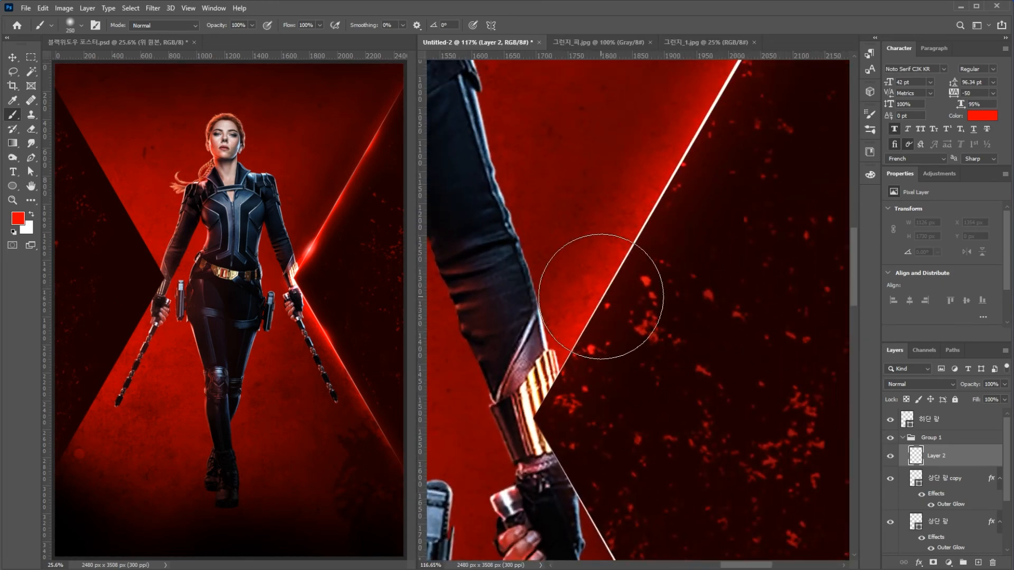
key(bracketright)
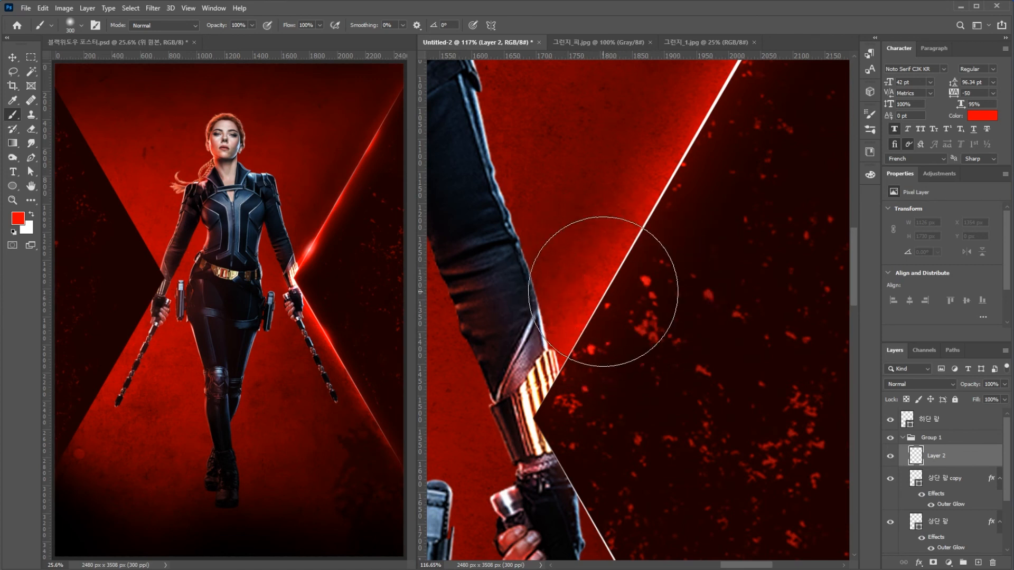
key(x)
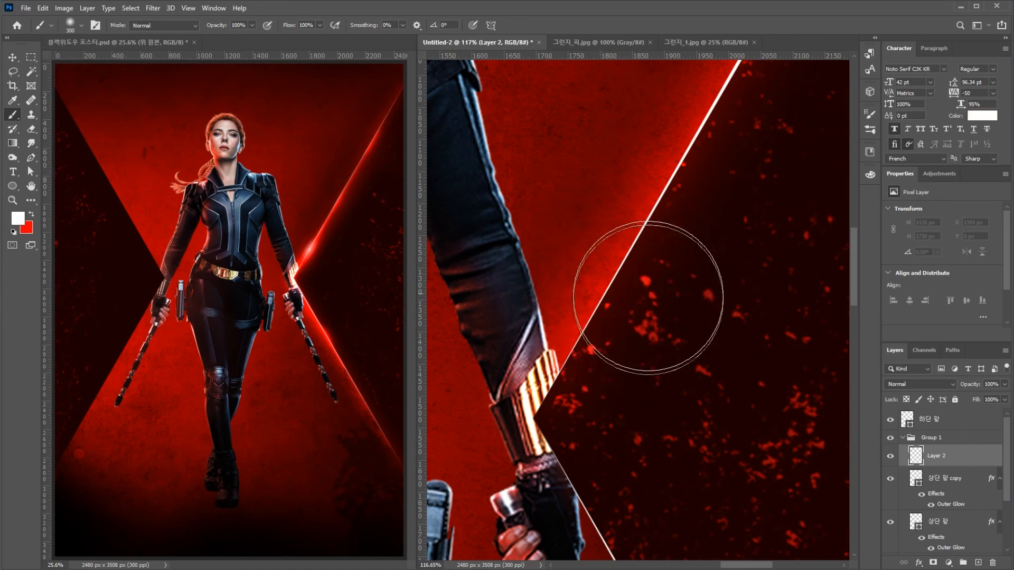
click(598, 305)
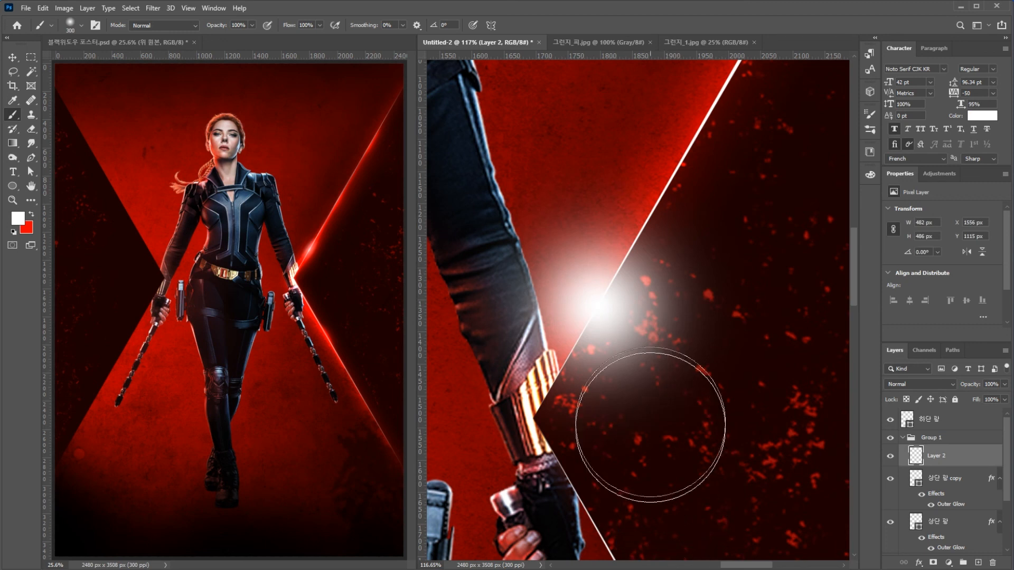
- Transform the white dab to about 22% height and 81.5% width, rotated about -60° to lie along the upper-right sliver
key(v)
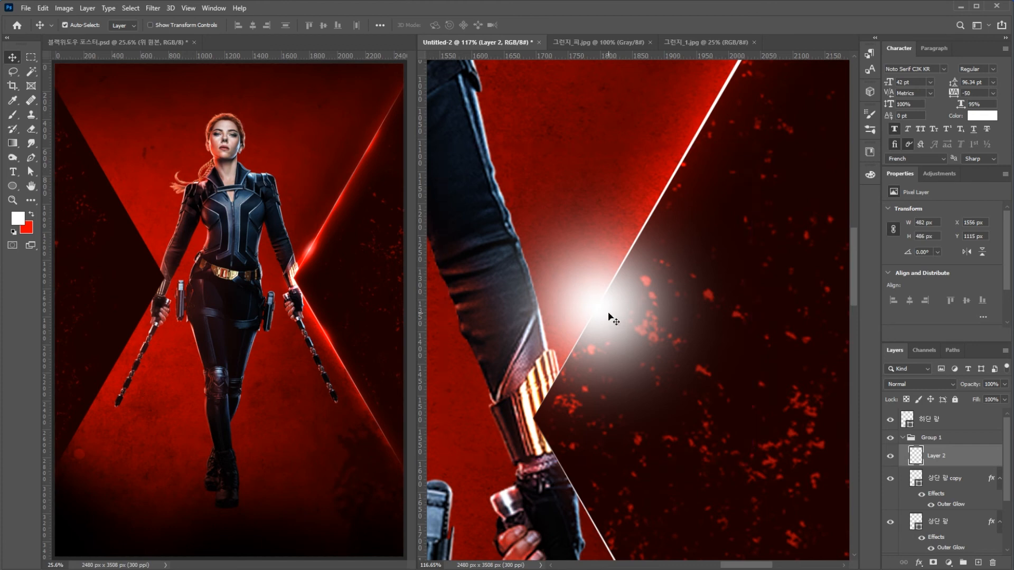
key(ctrl+t)
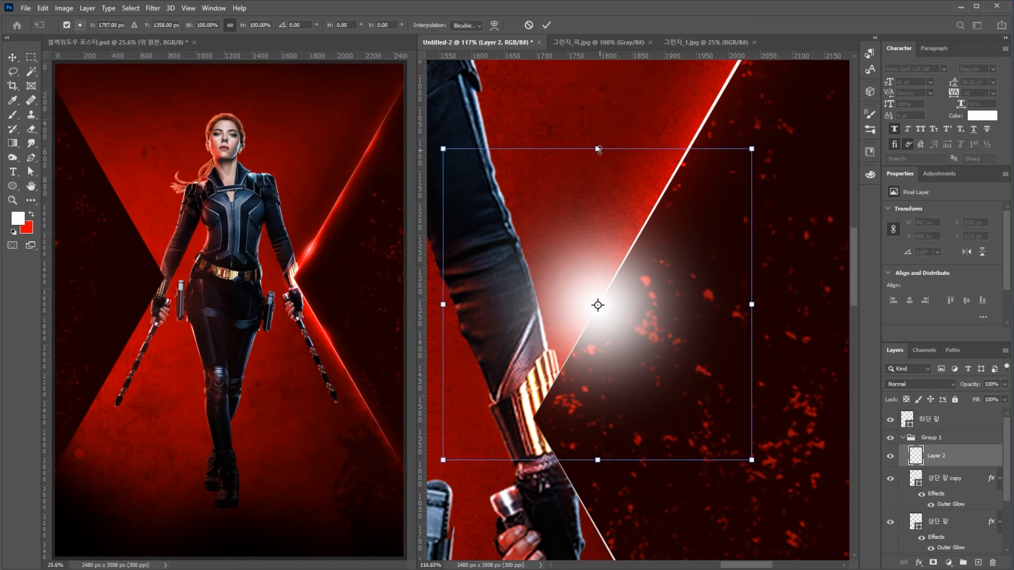
drag(598, 150, 602, 283)
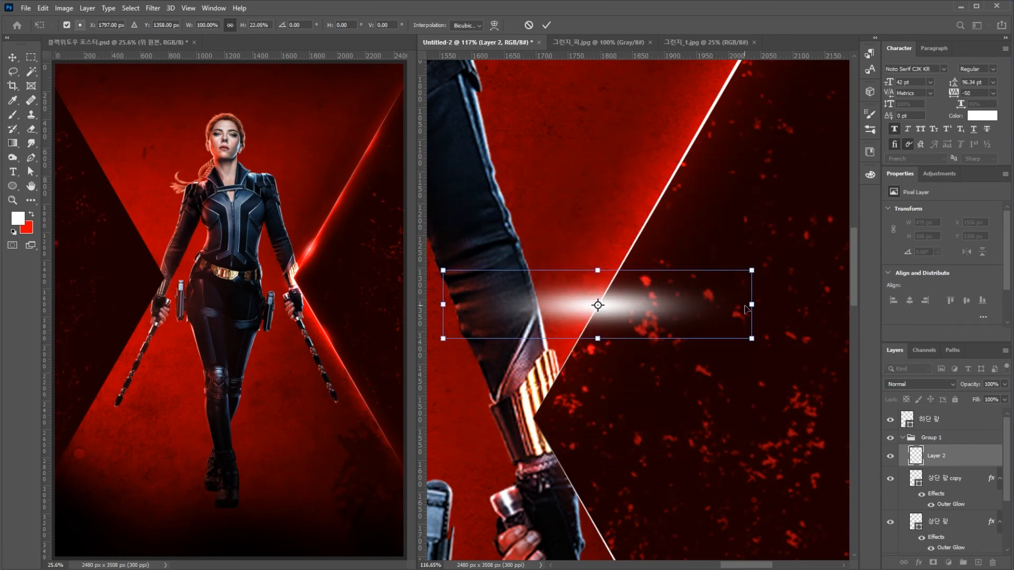
drag(752, 305, 676, 178)
drag(620, 289, 622, 287)
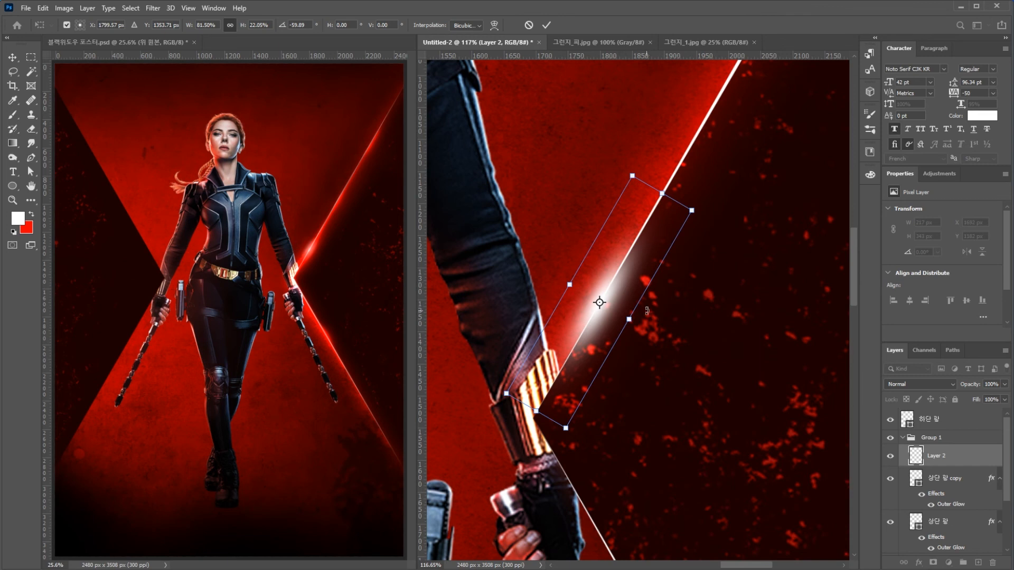
key(Return)
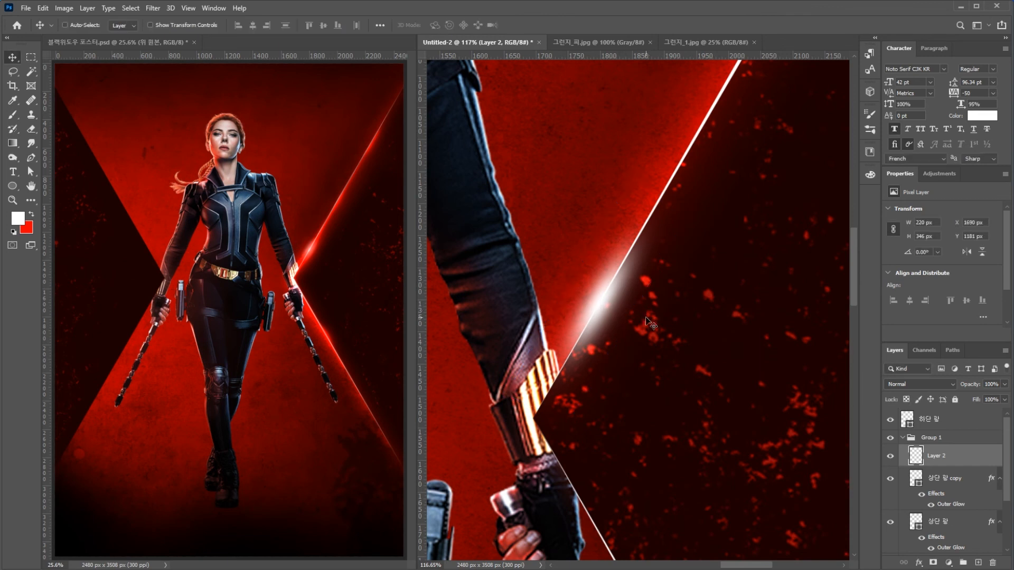
- Rename the transformed dab's layer as 광
scroll(941, 423, down, 2)
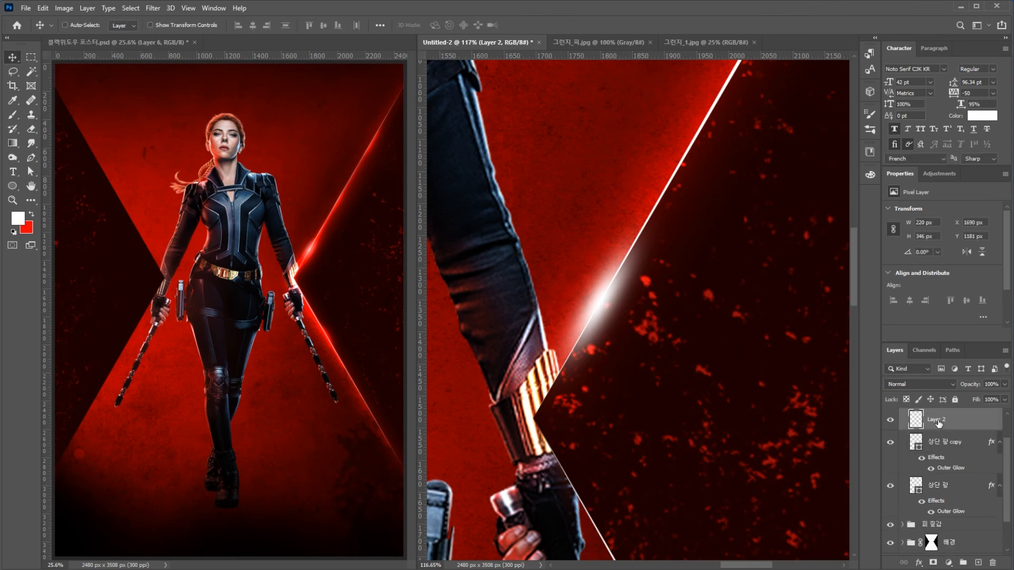
double_click(938, 421)
key(BackSpace)
text(광)
key(Return)
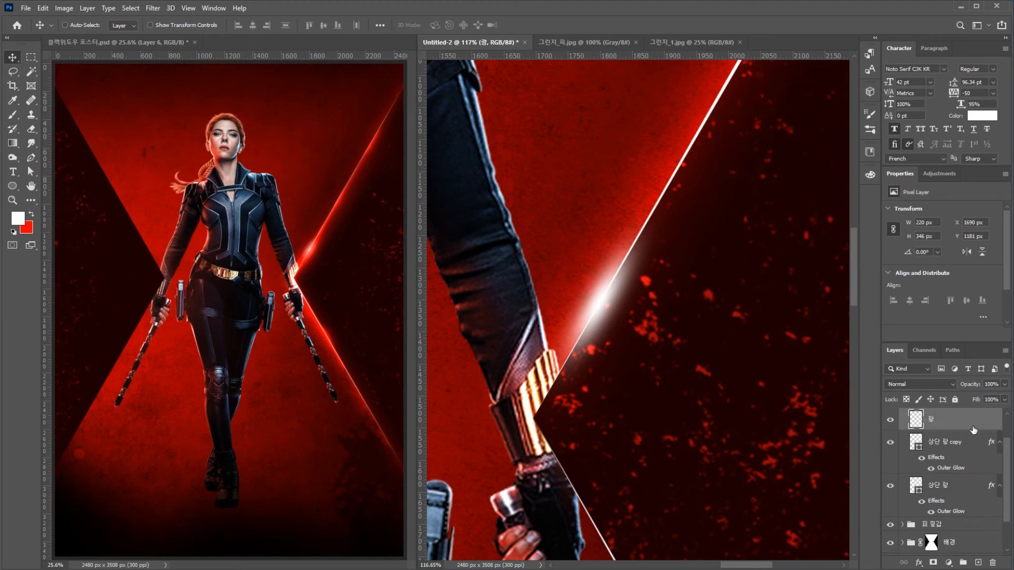
- Set the 광 layer's blend mode to Screen and its opacity to 50%
click(930, 386)
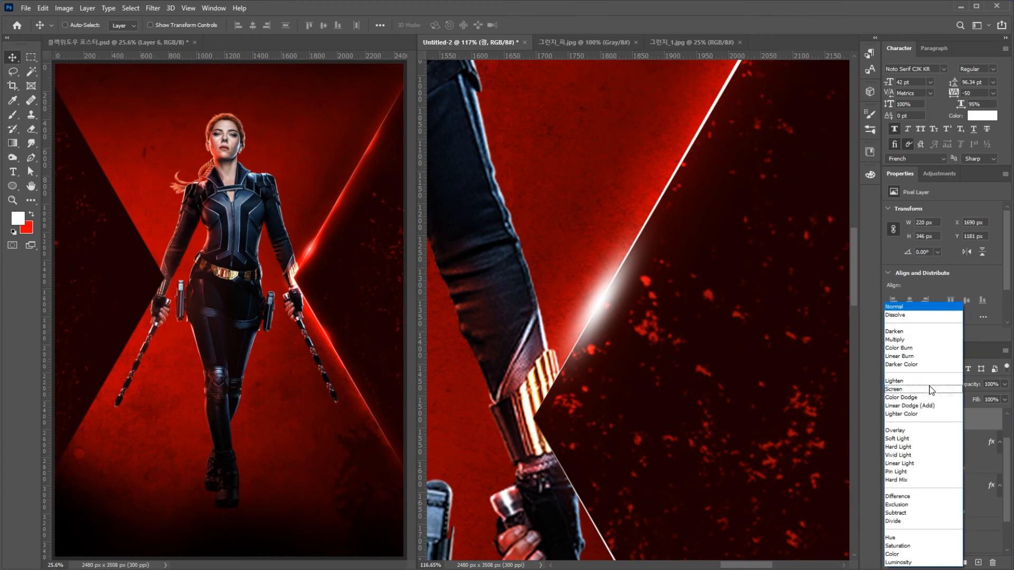
click(916, 386)
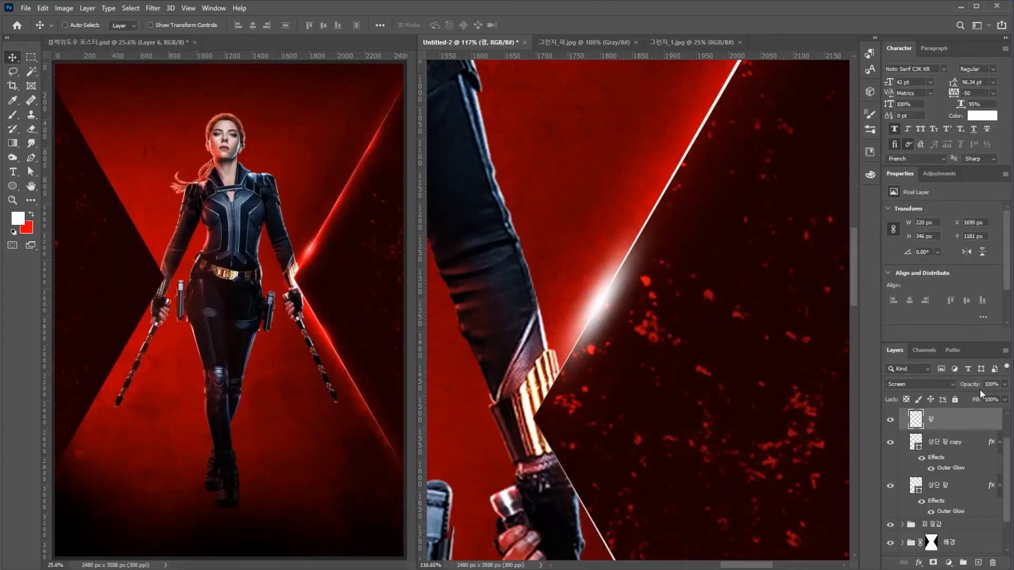
click(962, 386)
text(50)
key(Return)
scroll(617, 281, up, 2)
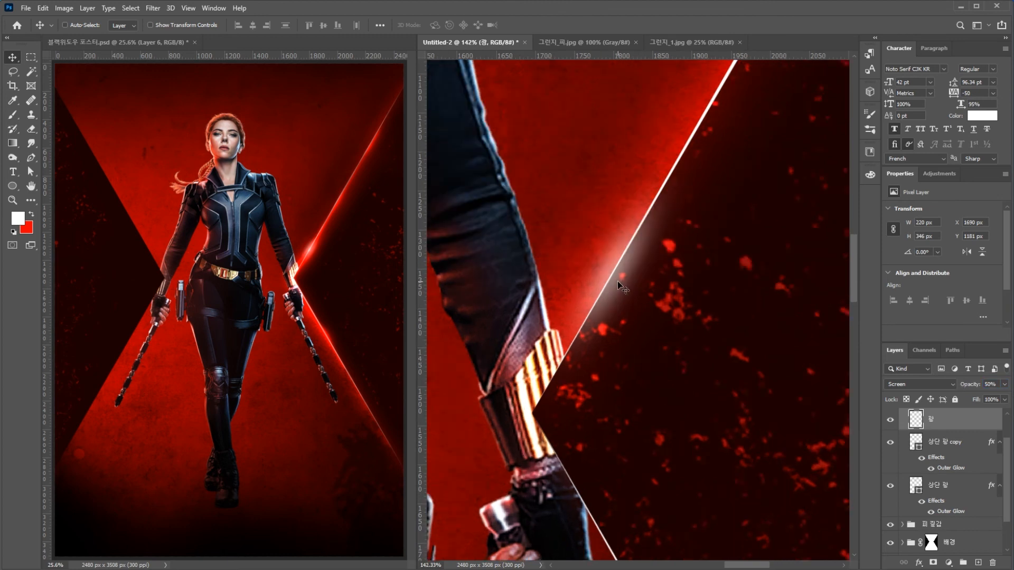
- On a new layer above 광, paint one soft white 70 px dab on the upper-right sliver near the wrist
key(ctrl+shift+alt+n)
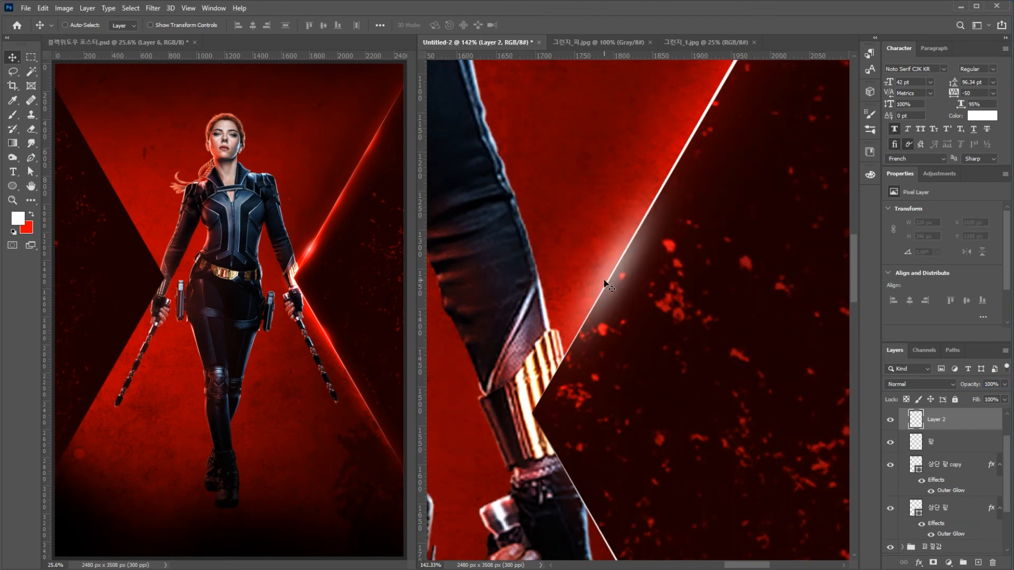
key(b)
key(bracketleft)
key(bracketleft)
key(bracketleft)
key(bracketleft)
key(bracketleft)
key(bracketleft)
key(bracketleft)
key(bracketleft)
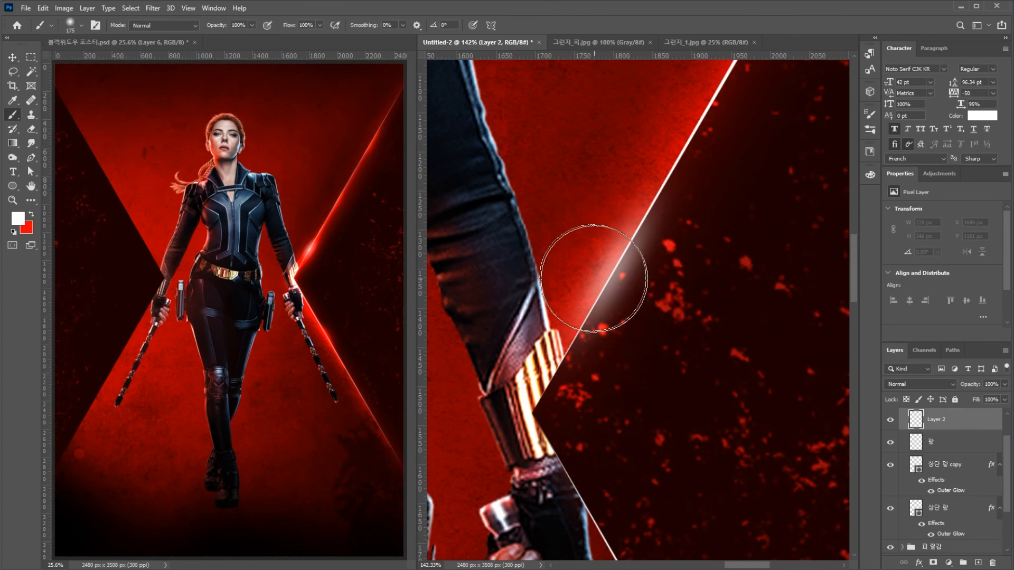
key(bracketleft)
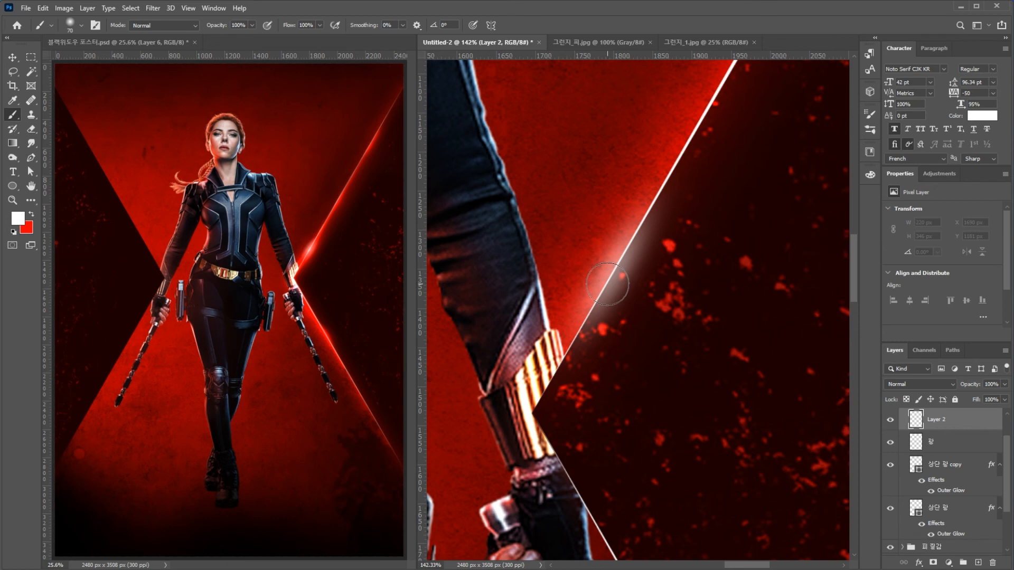
click(608, 284)
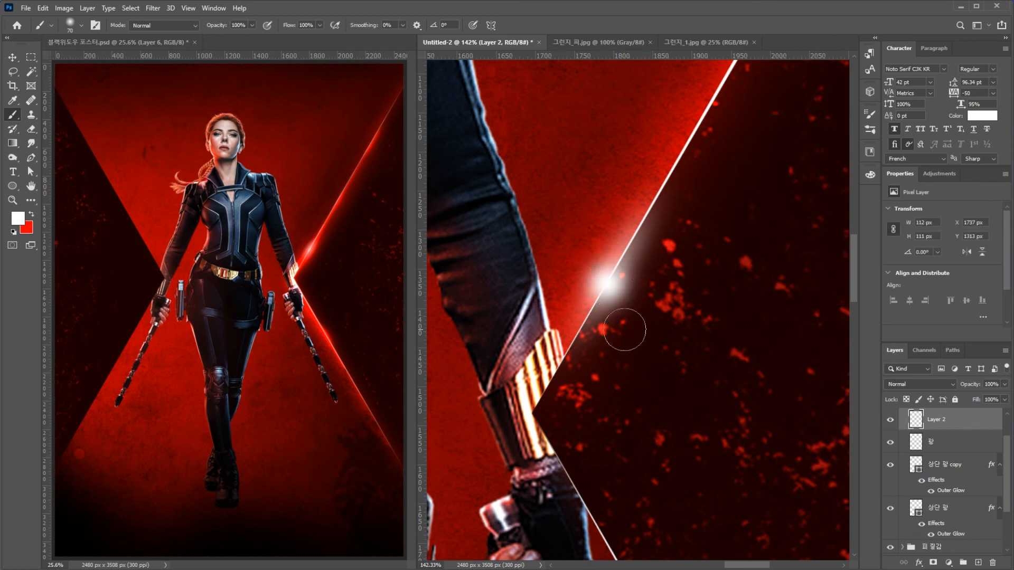
- Transform the small white dab to about 50% height and rotate it to lie along the upper-right sliver
key(v)
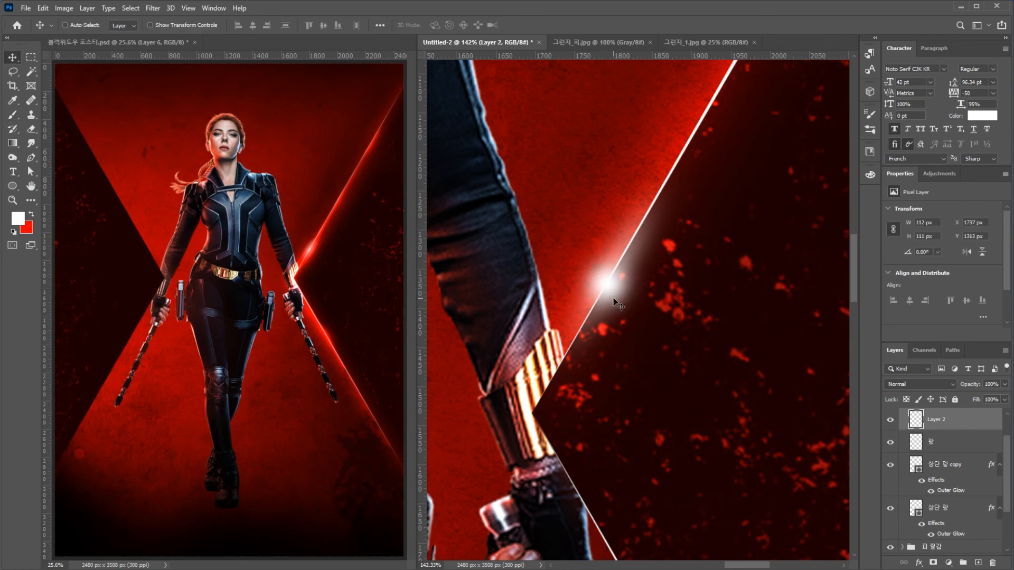
key(ctrl+t)
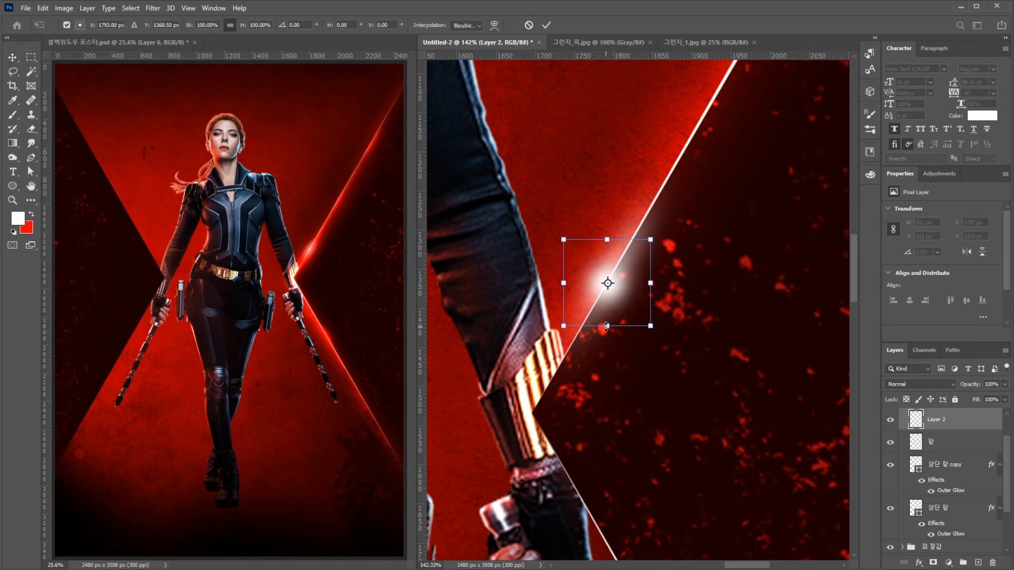
drag(606, 325, 607, 304)
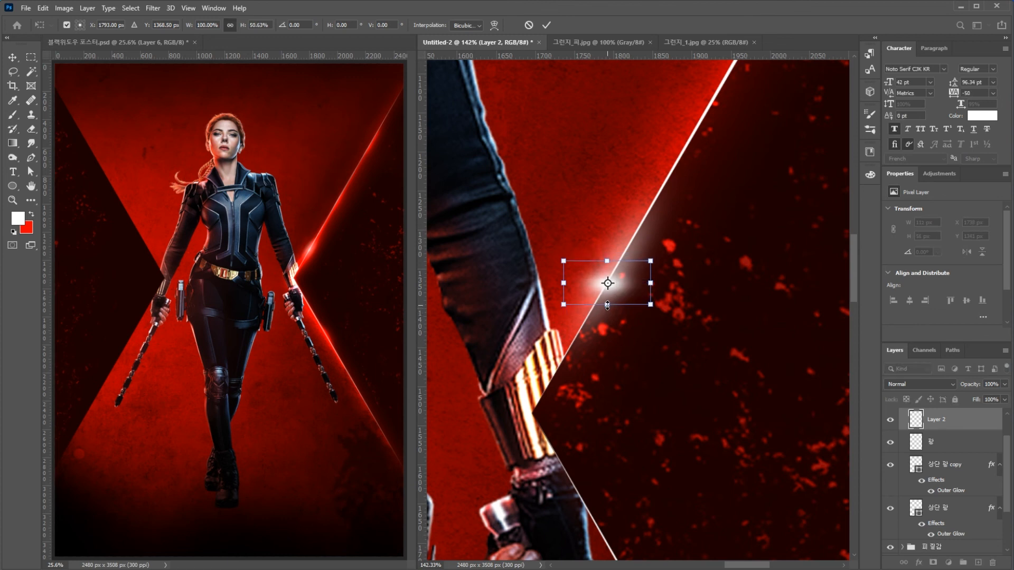
mouse_move(667, 286)
mouse_down()
mouse_move(655, 240)
mouse_move(640, 232)
mouse_up()
key(Return)
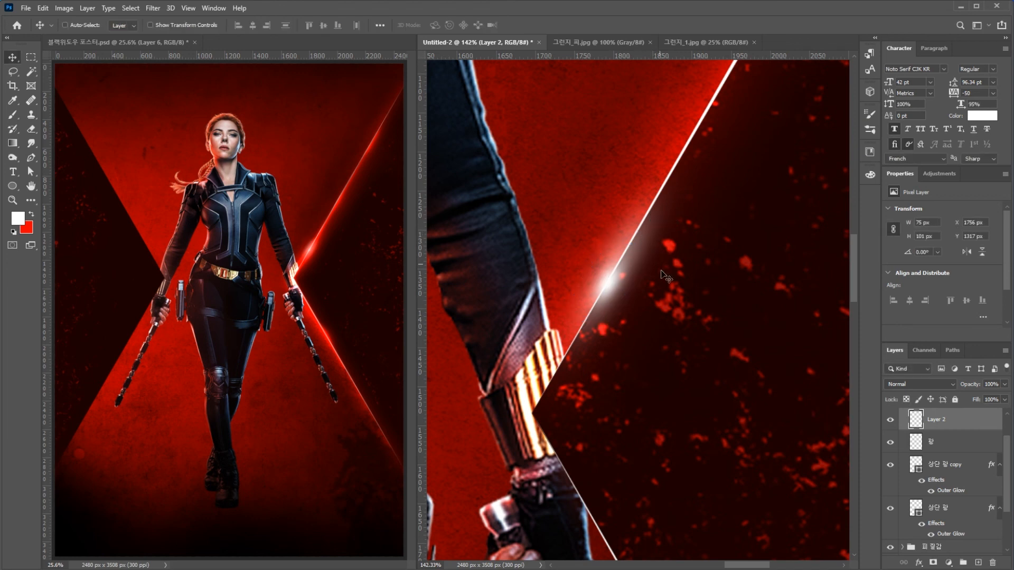
- Set the small dab layer's blend mode to Screen and its opacity to 50%
click(936, 388)
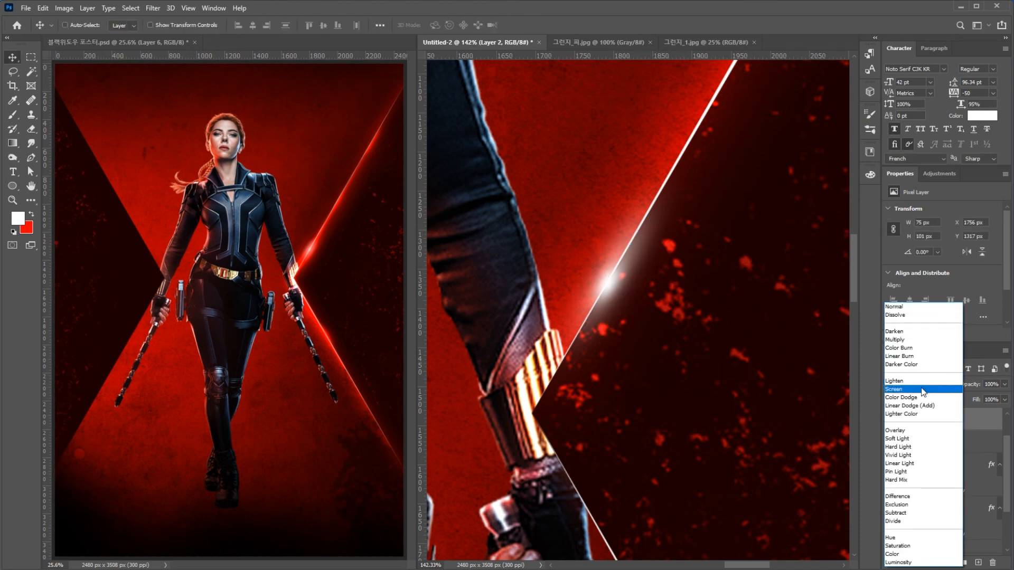
click(917, 389)
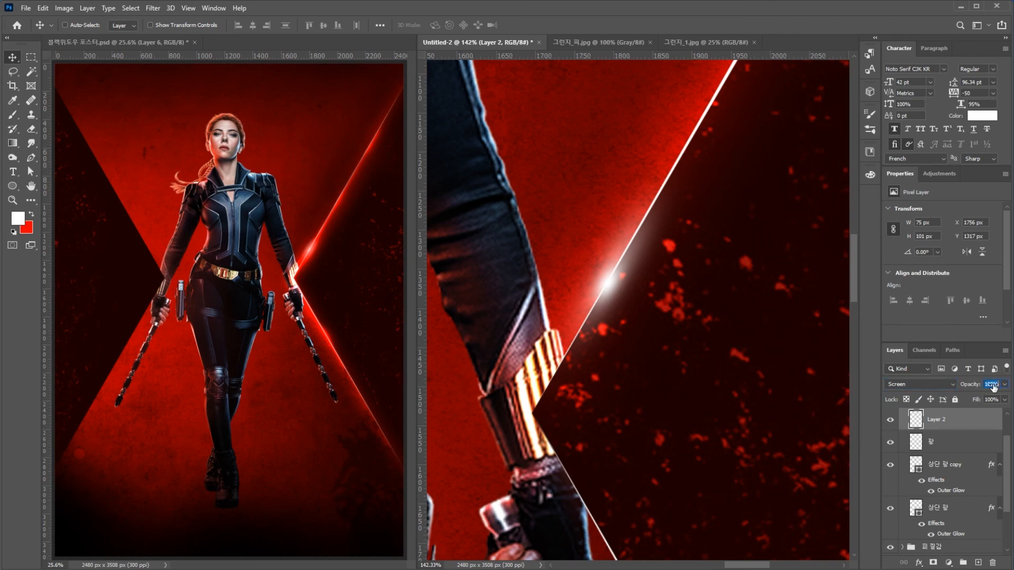
text(50)
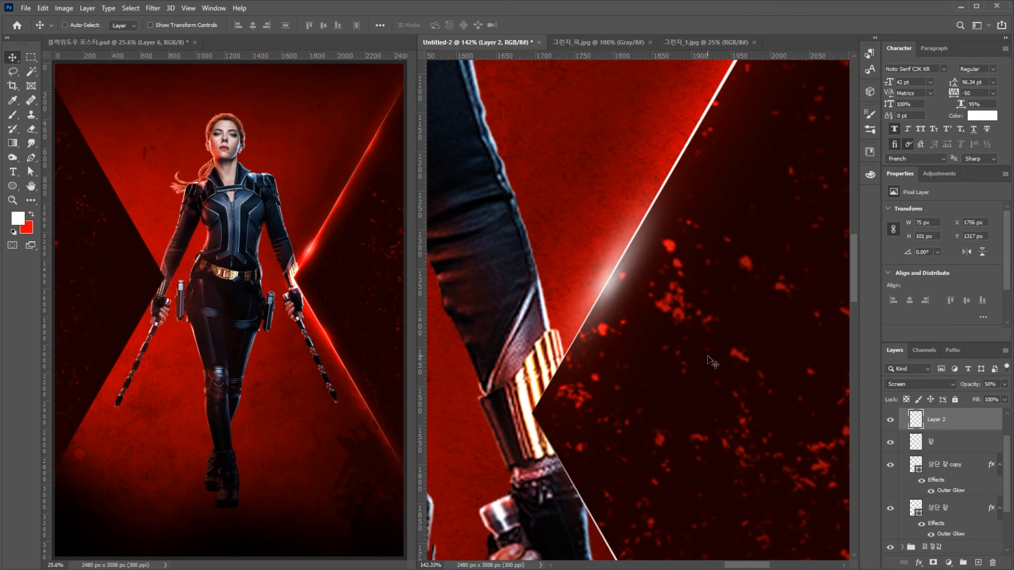
- Rename the small dab's layer as 광_2 and collapse Group 1
key(ctrl+0)
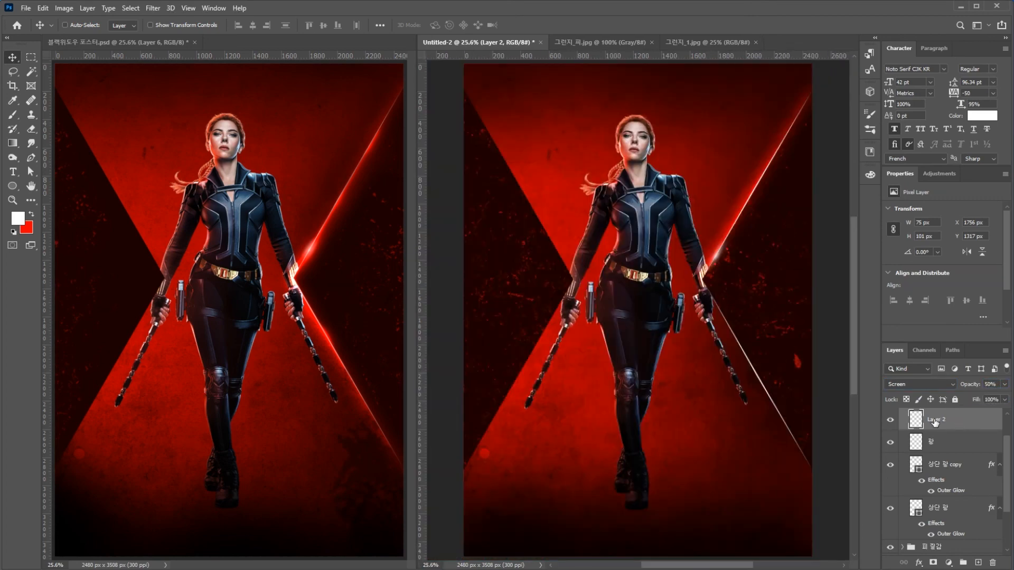
double_click(935, 420)
text(ㄹ 2)
key(Return)
click(948, 460)
scroll(948, 416, up, 2)
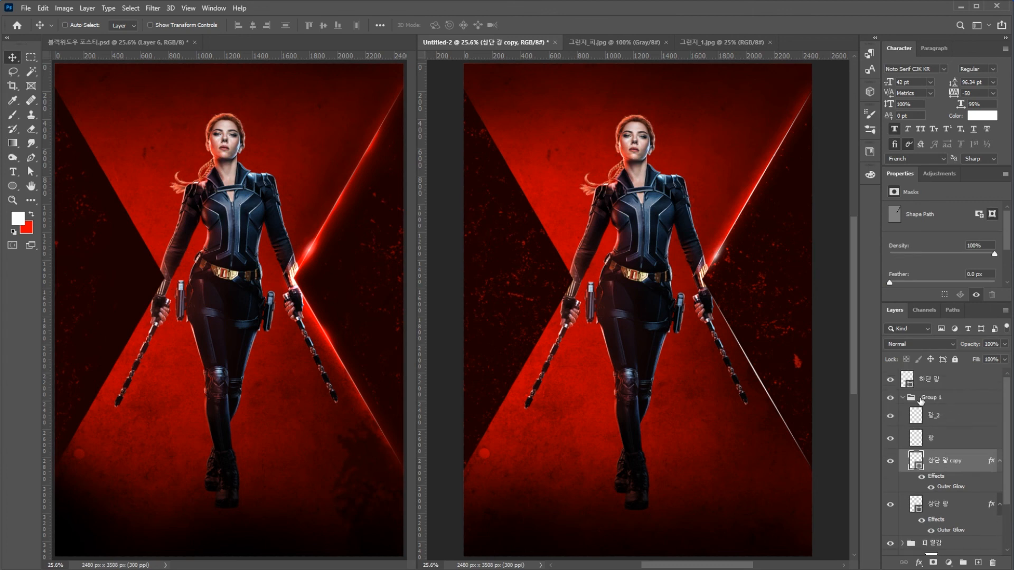
click(902, 398)
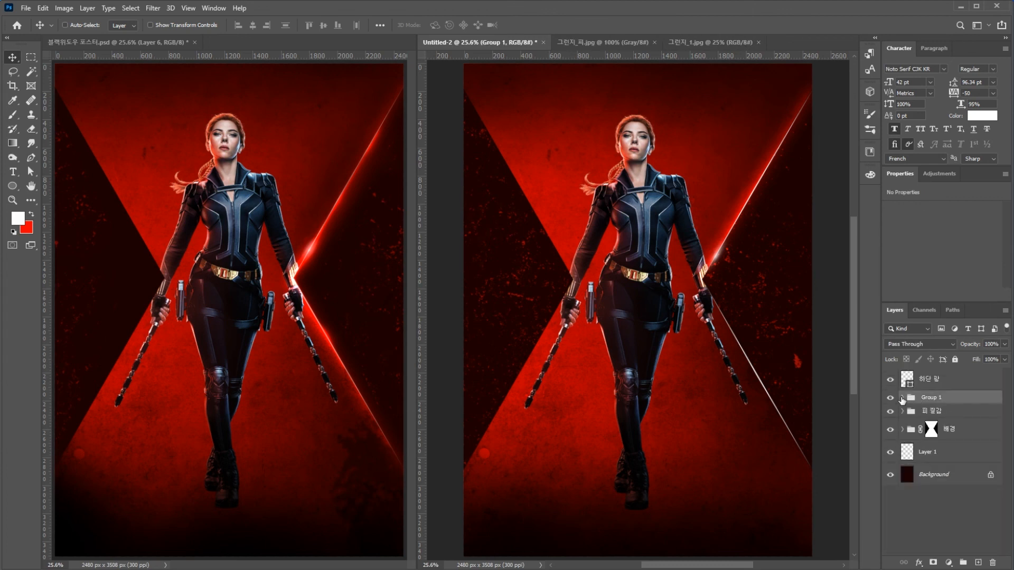
click(940, 455)
key(Delete)
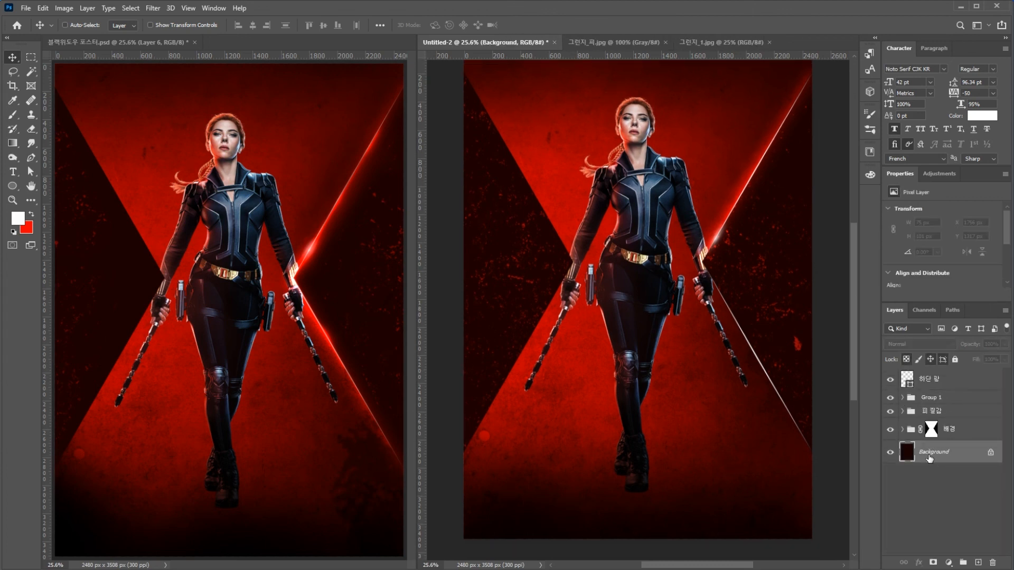
key(ctrl+z)
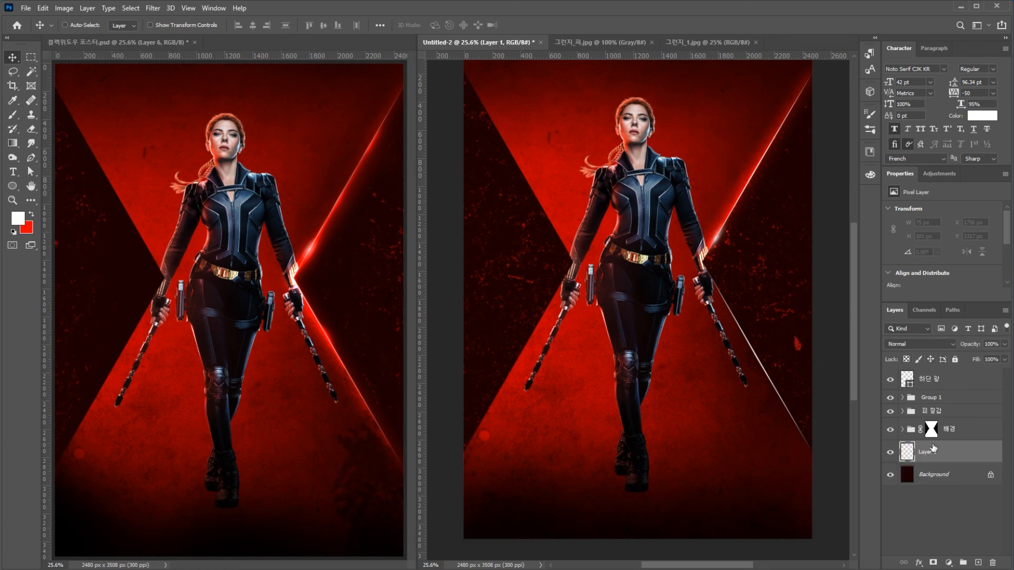
- Rename Layer 1, directly above the Background, as 후광
double_click(925, 454)
text(ㅎㅜ광)
key(Return)
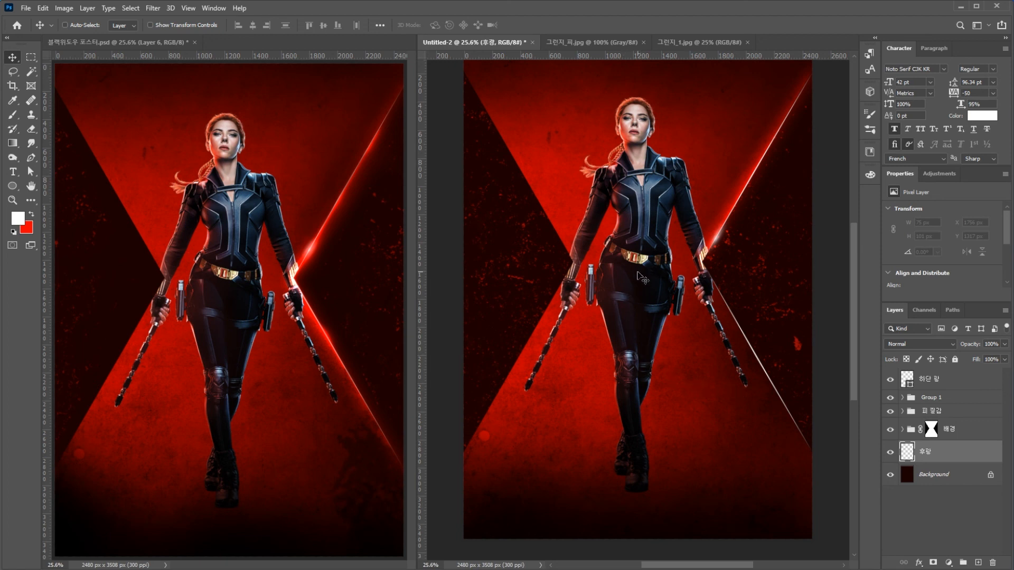
- On the 후광 layer, paint a red #ff0000 glow along the upper-right sliver with a soft 600 px brush at 50% flow, replacing the first stroke
key(b)
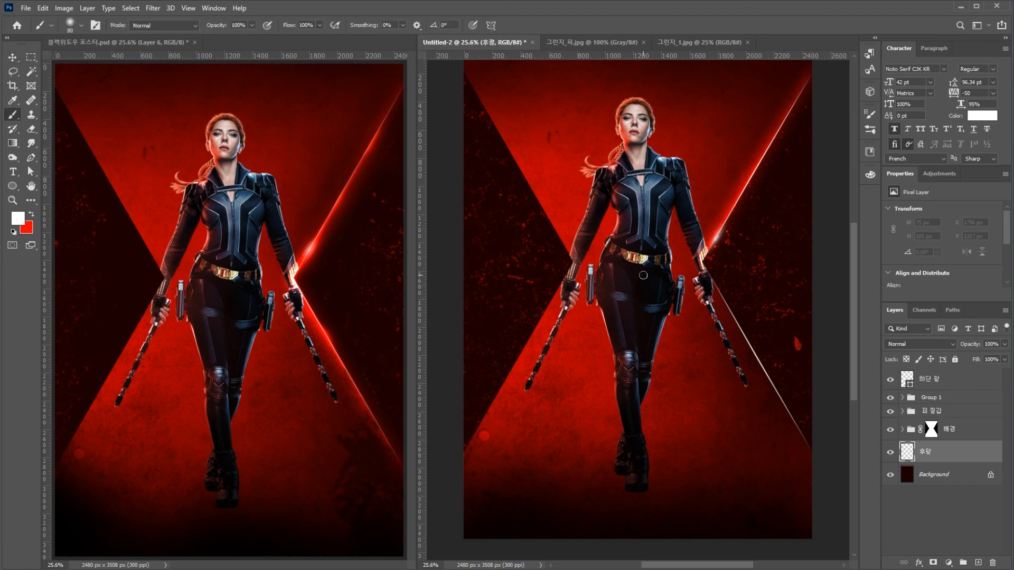
key(bracketright)
key(bracketright)
key(bracketright)
key(bracketright)
key(bracketright)
key(bracketright)
key(bracketright)
key(bracketright)
key(bracketright)
key(bracketright)
key(bracketright)
key(bracketright)
key(bracketleft)
click(31, 216)
click(18, 218)
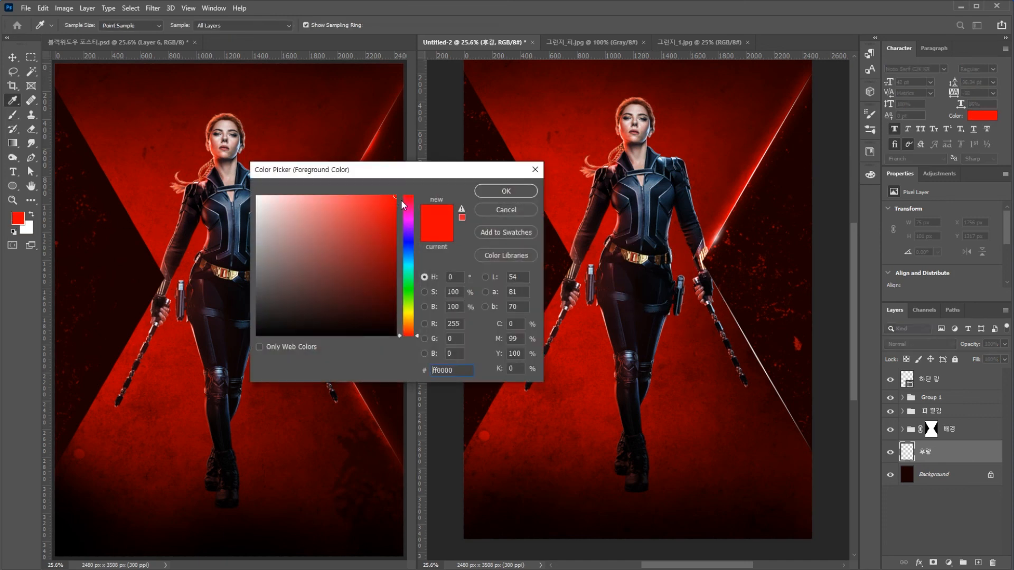
click(492, 193)
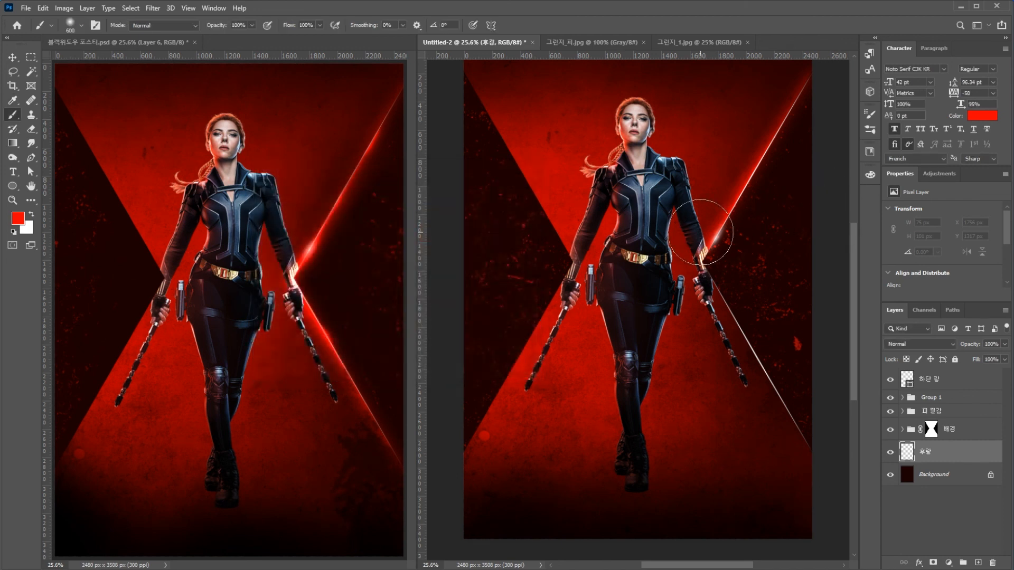
click(313, 25)
mouse_move(697, 238)
mouse_down()
mouse_move(728, 147)
mouse_move(781, 58)
mouse_up()
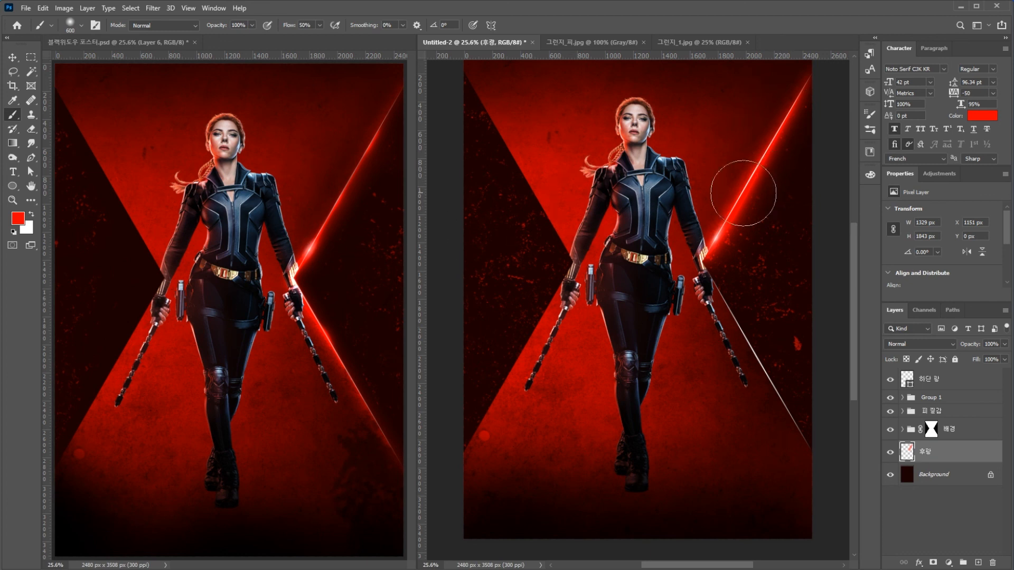
key(ctrl+z)
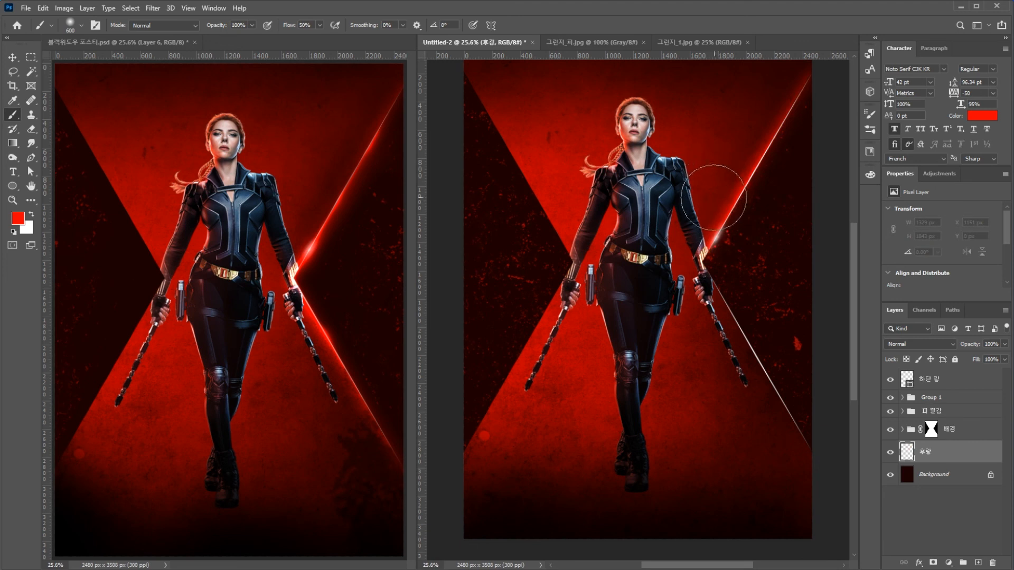
drag(695, 229, 769, 80)
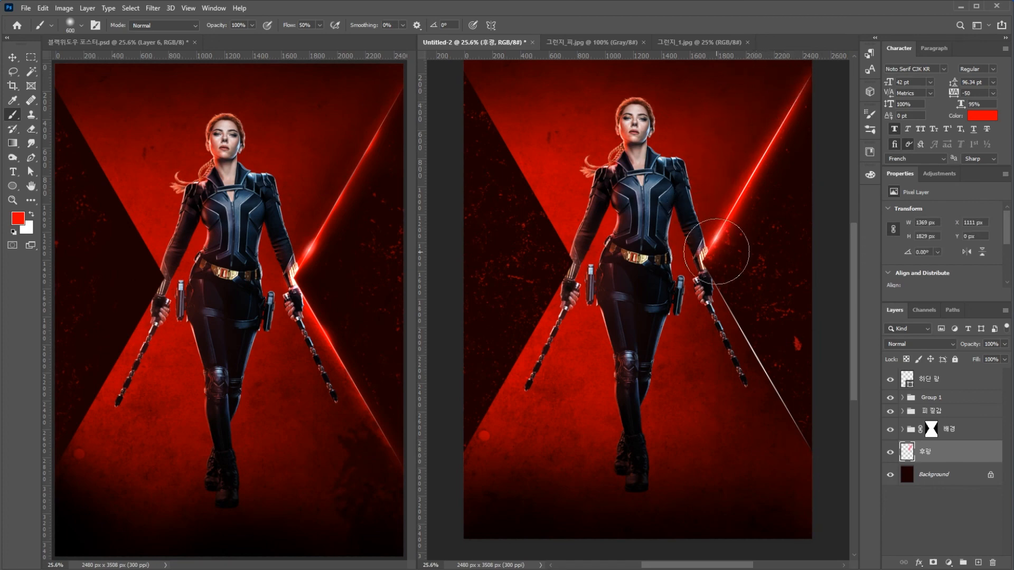
scroll(708, 227, up, 4)
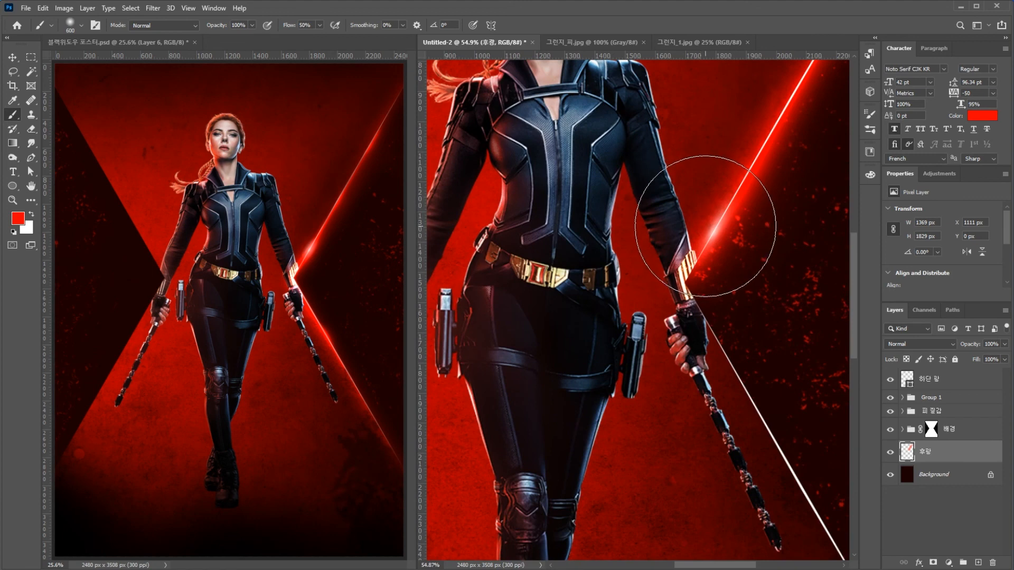
key(bracketleft)
key(bracketleft)
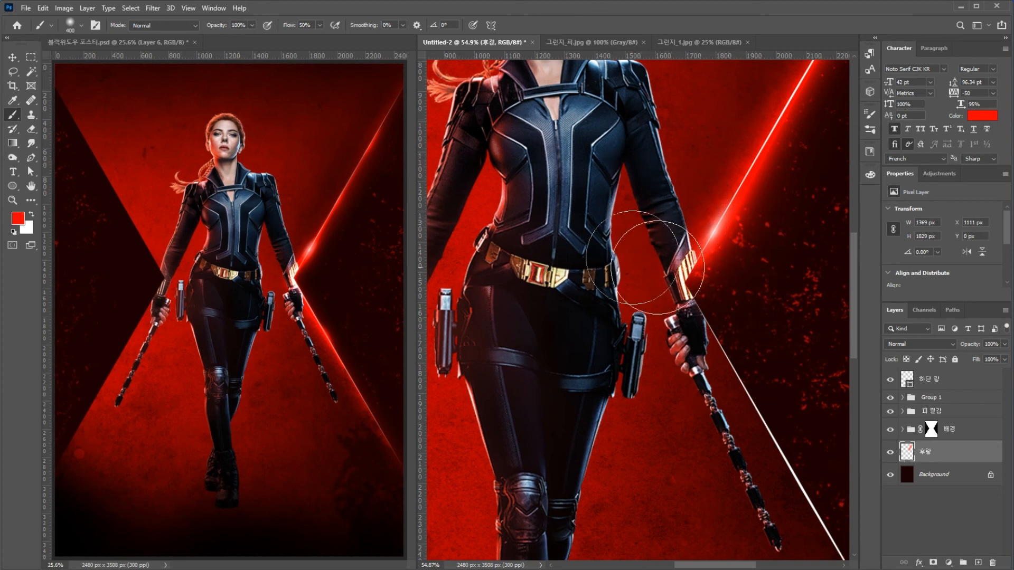
key(v)
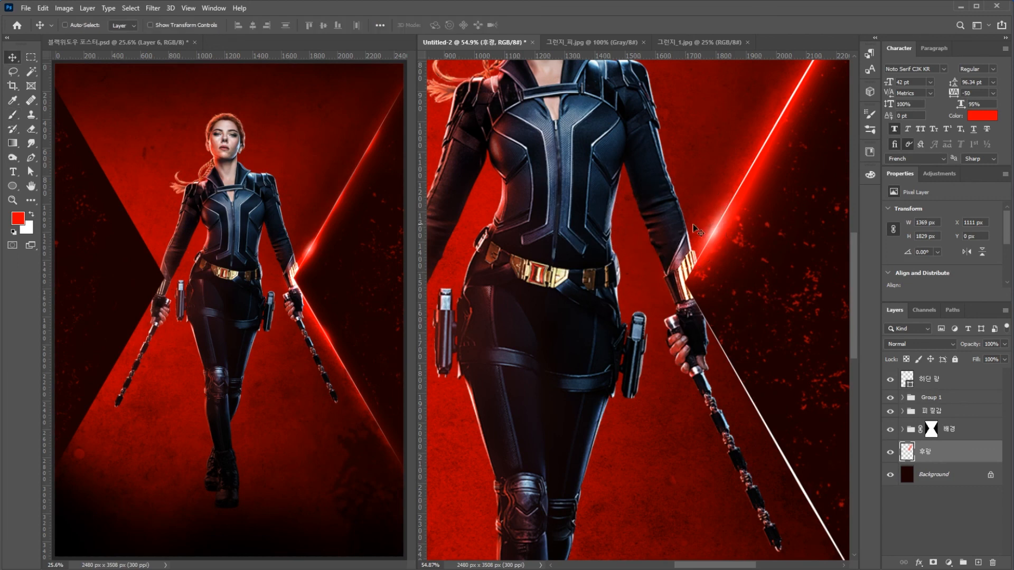
scroll(676, 233, down, 5)
scroll(675, 247, up, 2)
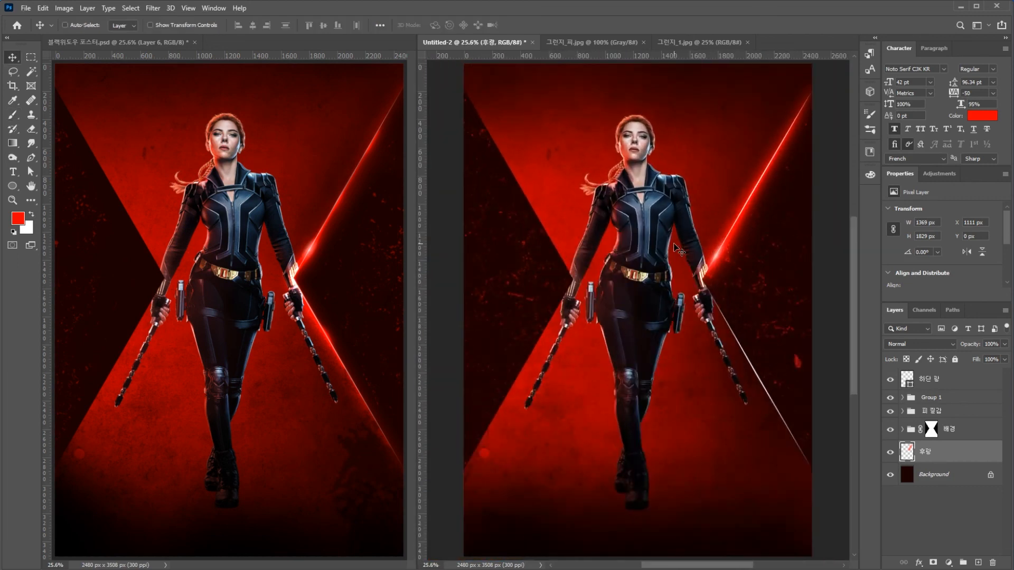